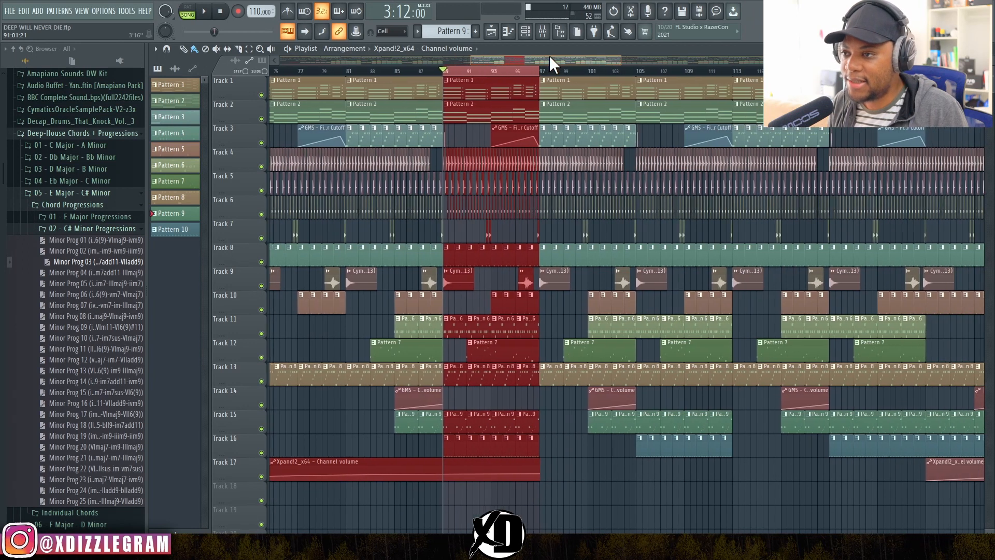
Select bars 89 to 97 of the playlist as the playback range.
scroll(468, 83, up, 1)
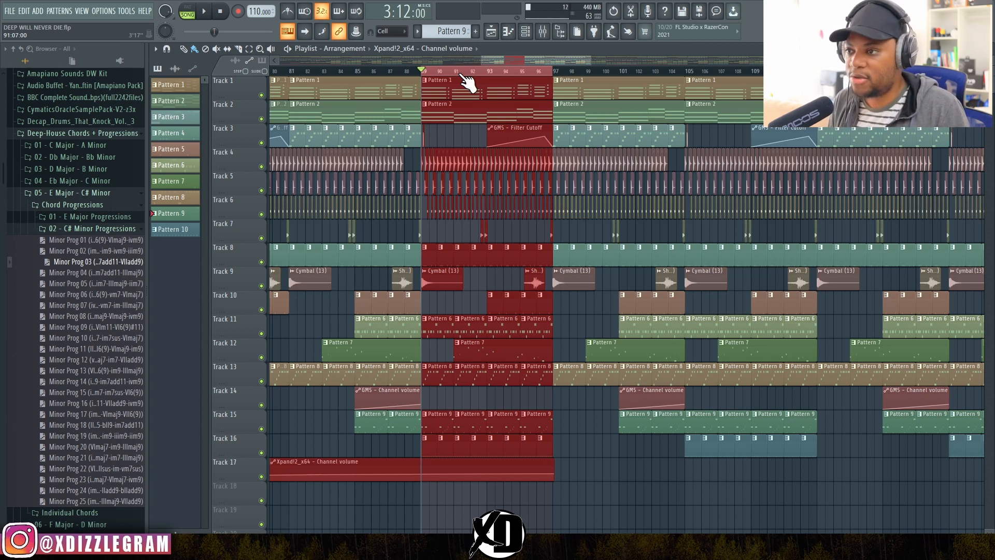
scroll(482, 82, up, 3)
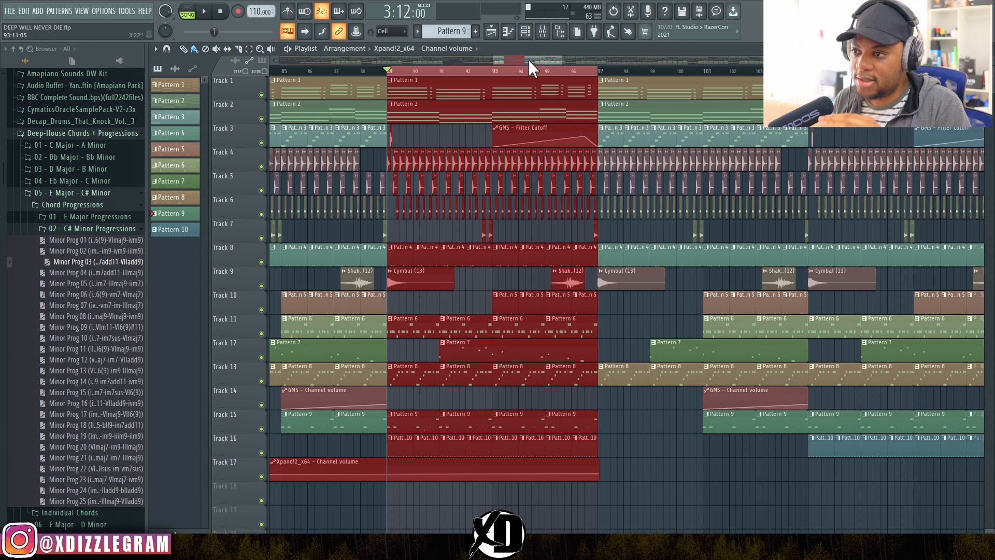
click(398, 79)
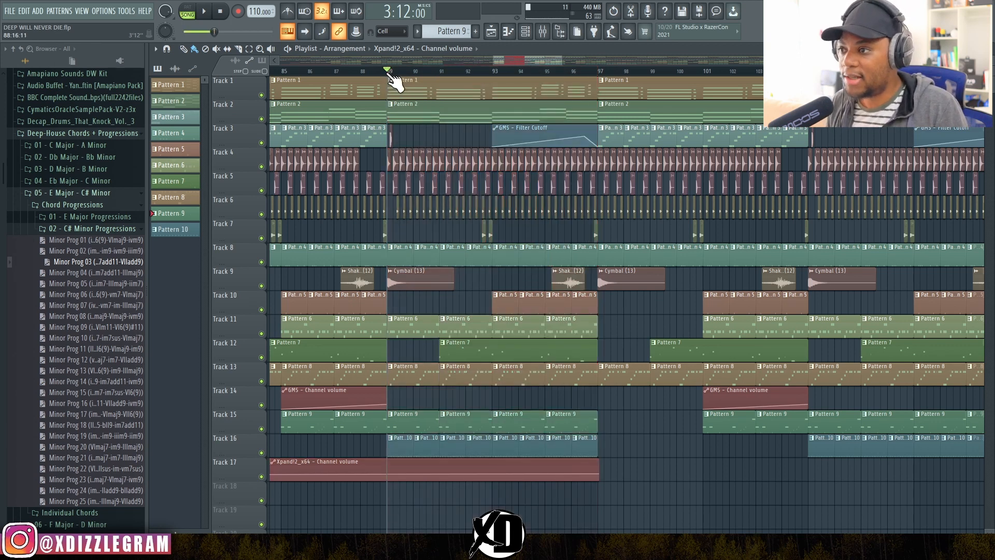
drag(378, 73, 601, 74)
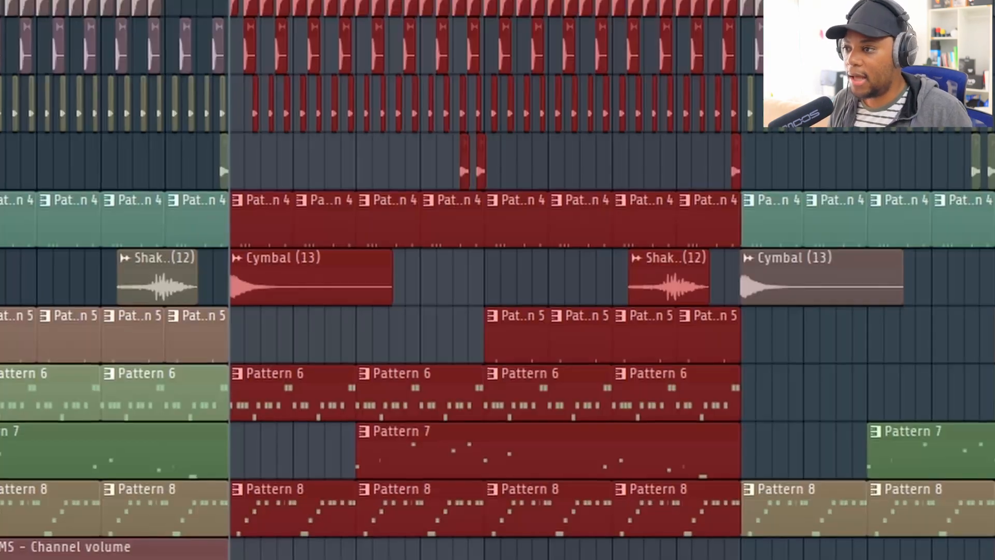
Play the selected playlist section and inspect its patterns and audio clips.
key(space)
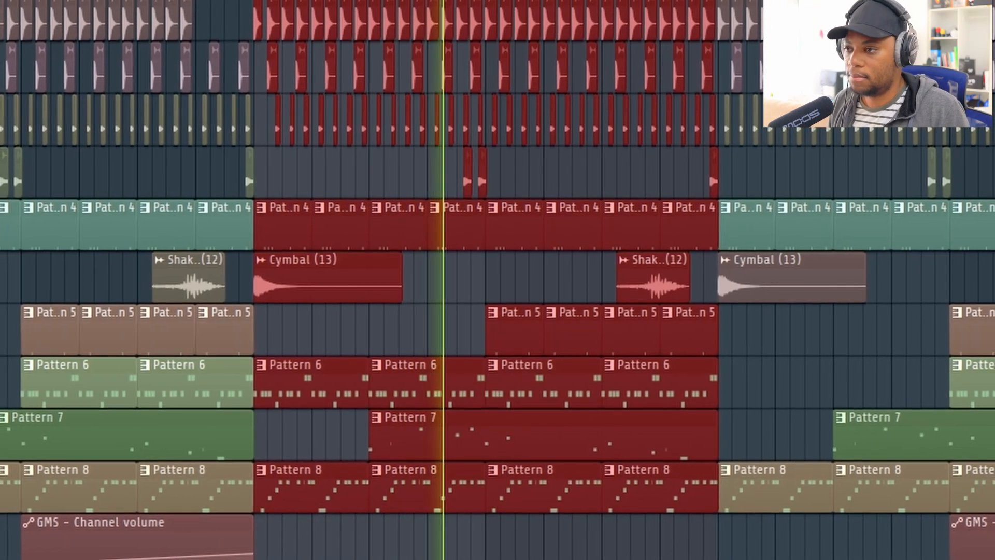
scroll(244, 172, up, 2)
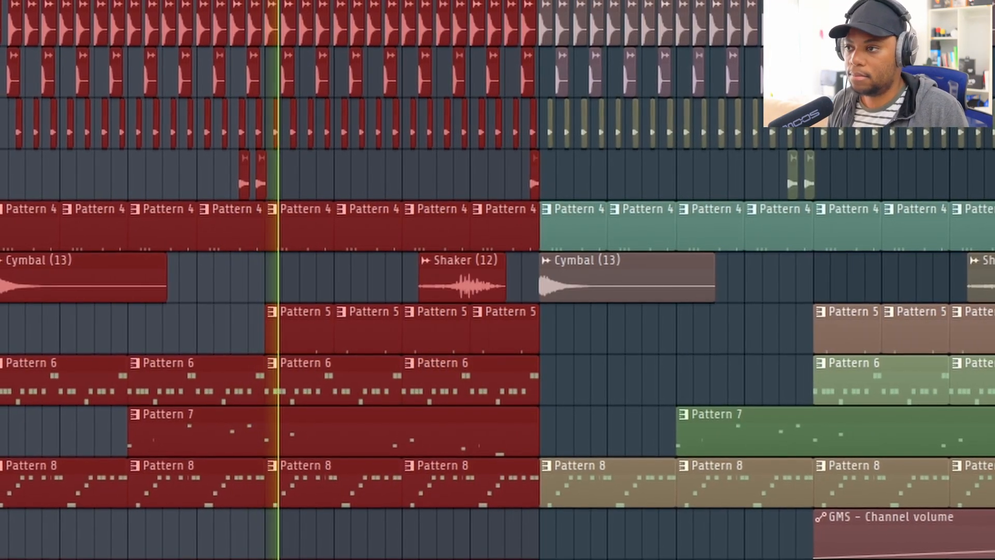
scroll(497, 280, up, 3)
scroll(497, 280, down, 2)
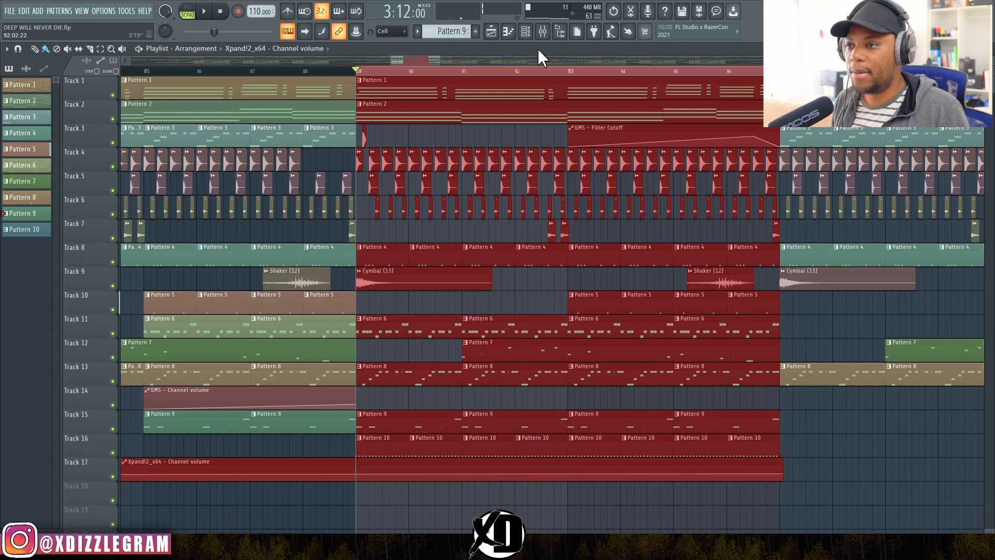
Route the unassigned channels from Analog Lab 4 through Log Drum to free mixer tracks, starting at track 8.
click(525, 32)
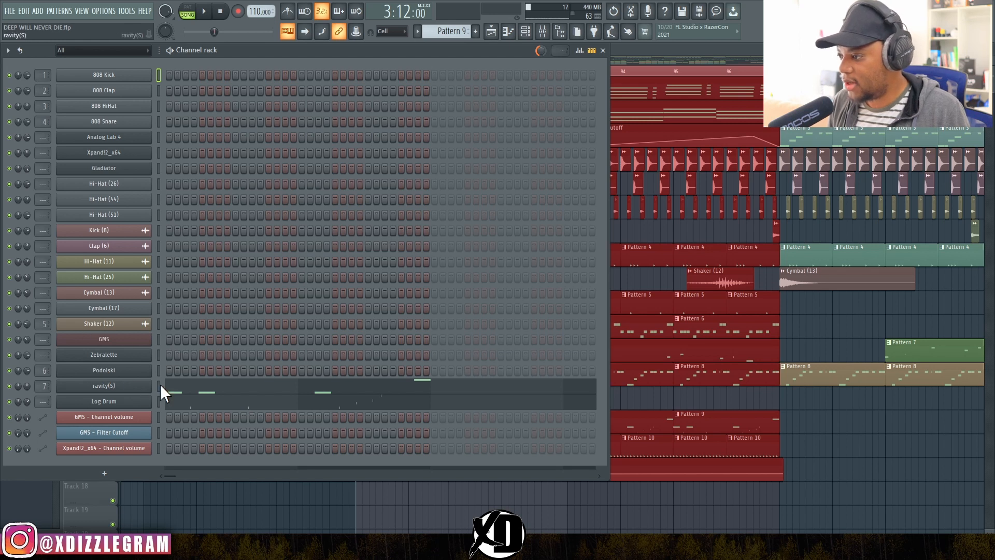
click(158, 137)
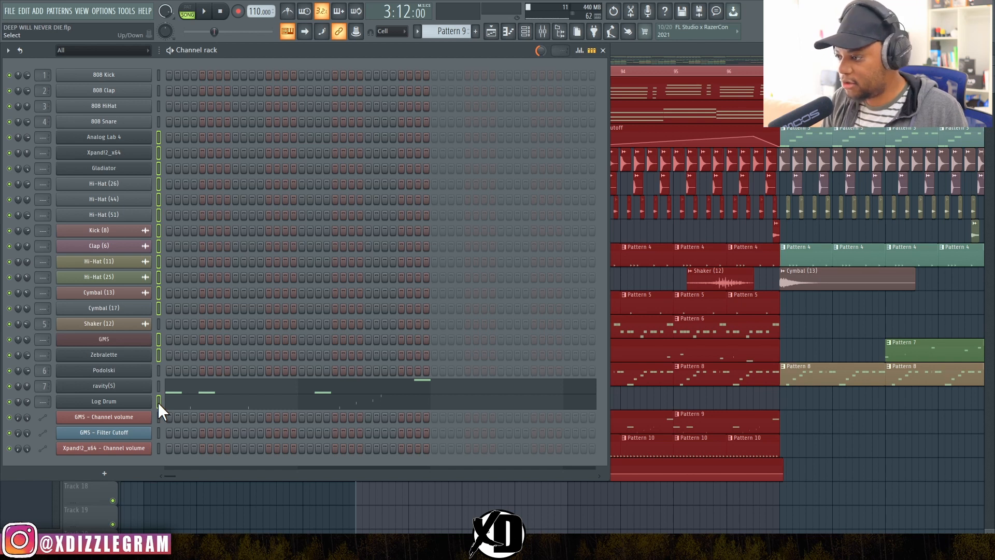
key(ctrl+l)
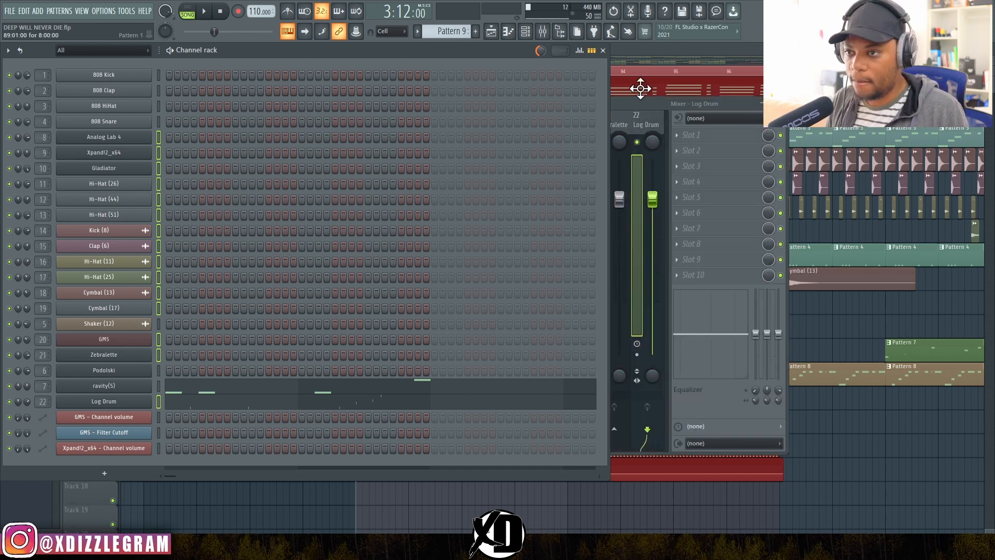
Bring the mixer to the front and switch it to the Wide 2 layout.
click(649, 105)
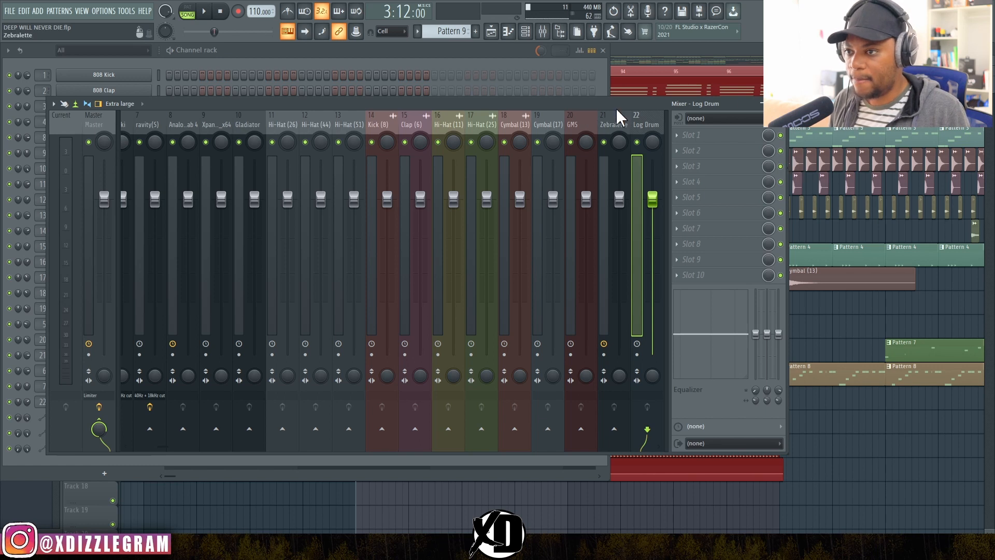
click(138, 104)
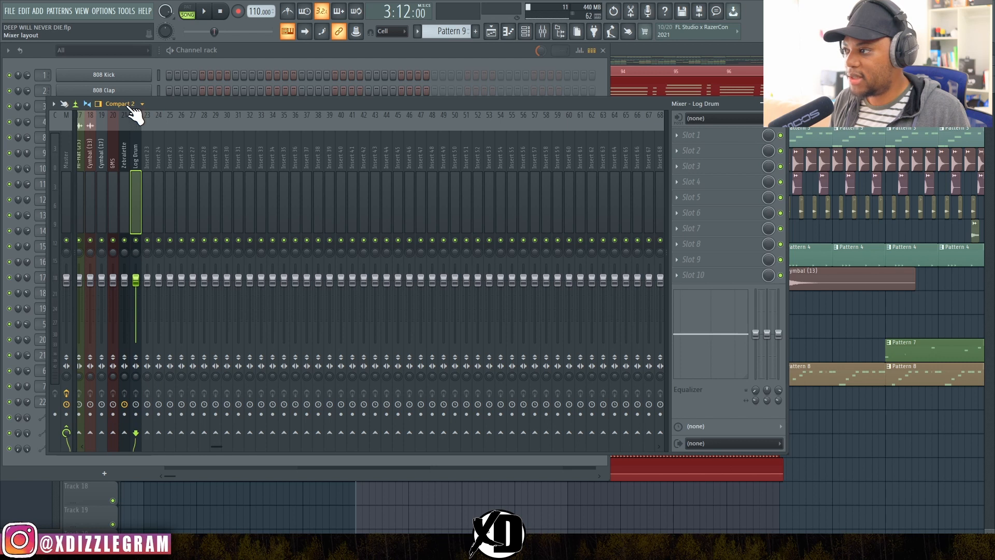
scroll(132, 106, down, 1)
scroll(134, 113, down, 2)
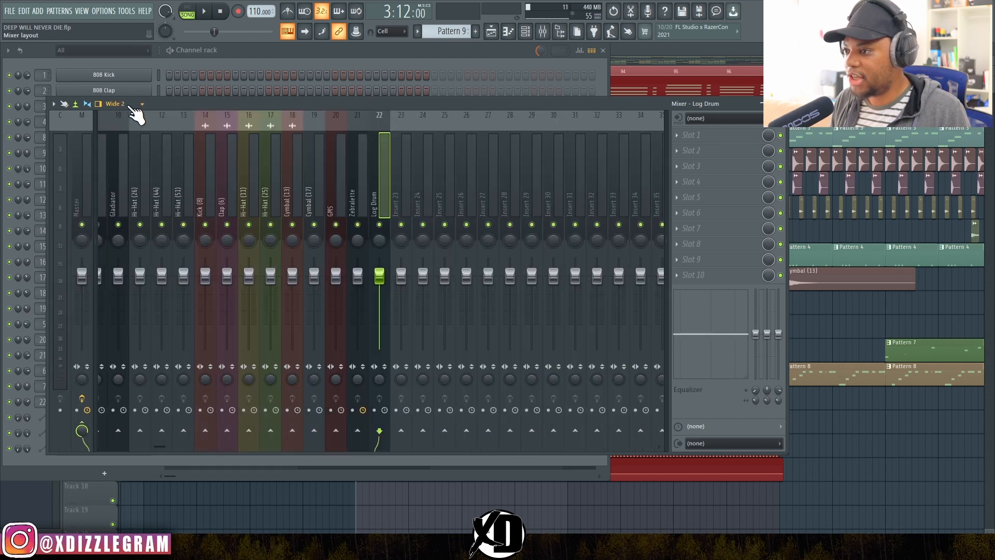
Close the channel rack and playlist, and move the mixer up beneath the main toolbar, narrowing it slightly.
drag(211, 101, 227, 101)
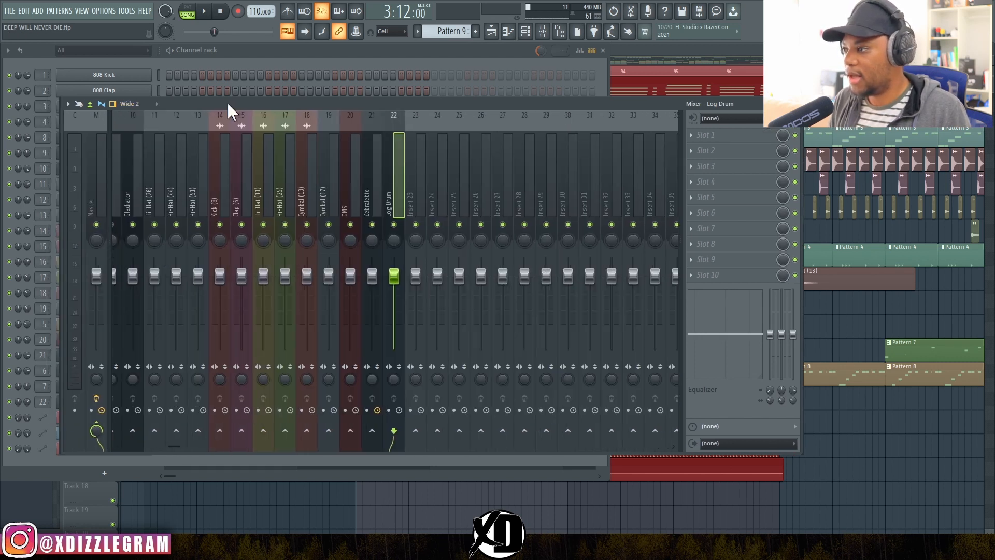
scroll(244, 170, up, 3)
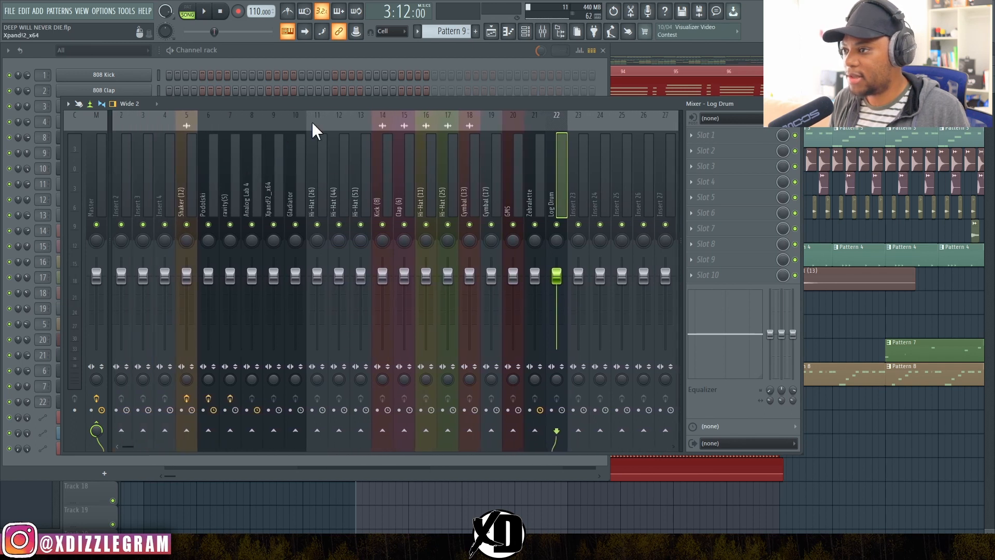
drag(351, 102, 294, 136)
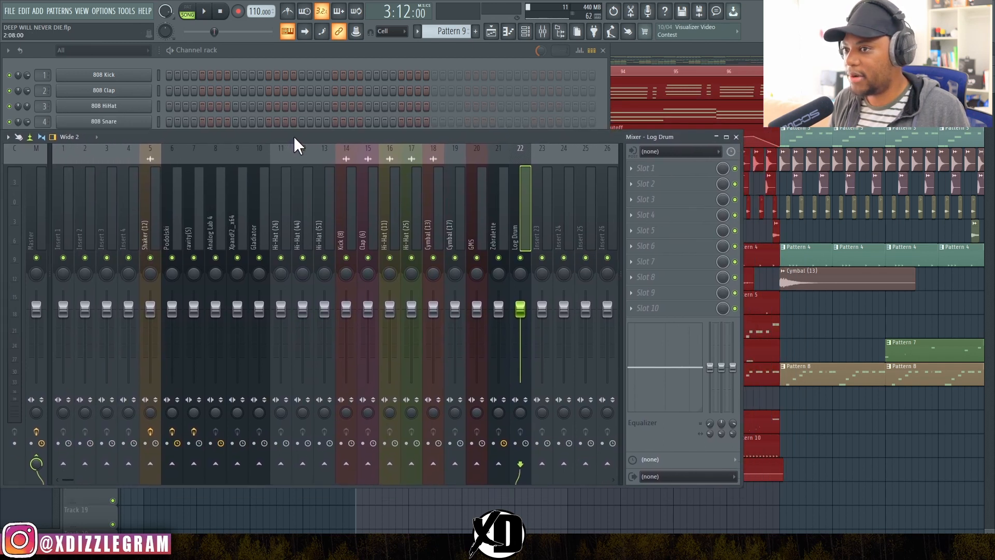
click(604, 51)
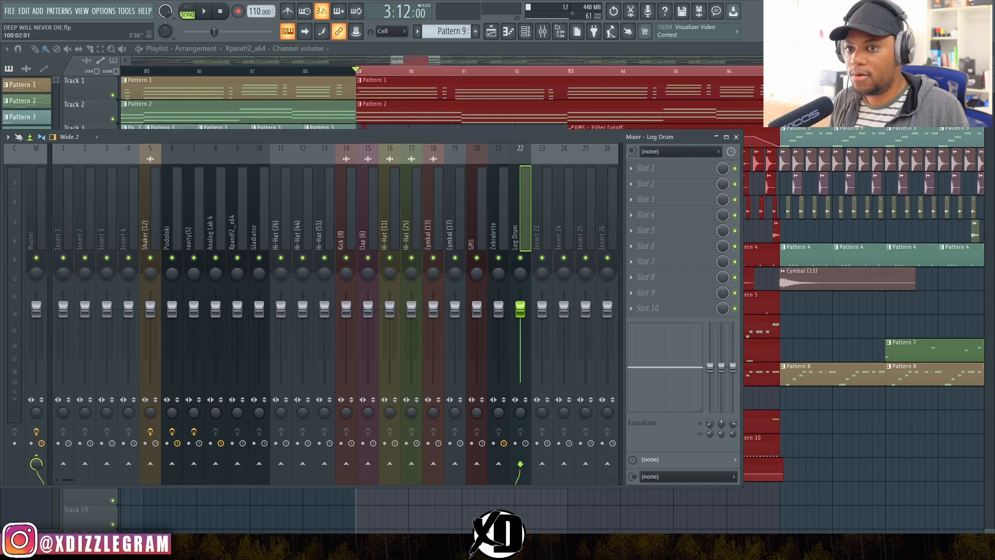
click(992, 52)
drag(450, 137, 450, 50)
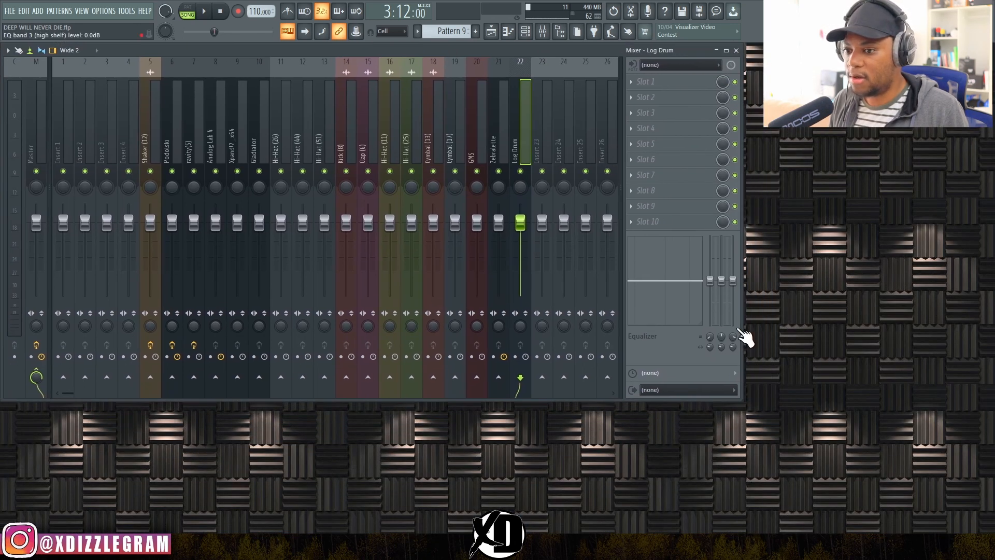
drag(744, 393, 712, 393)
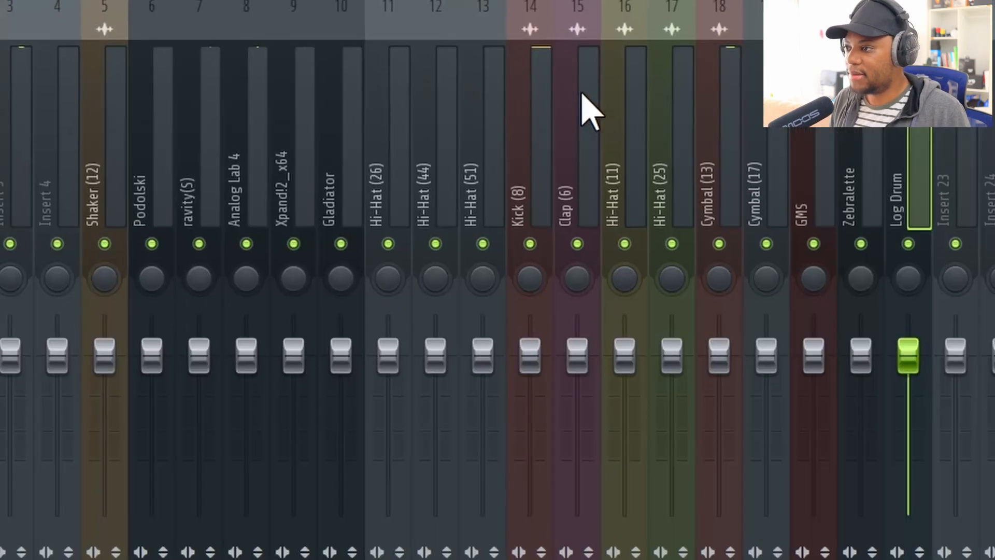
Play the selected section briefly to check the levels on the mixer tracks.
key(space)
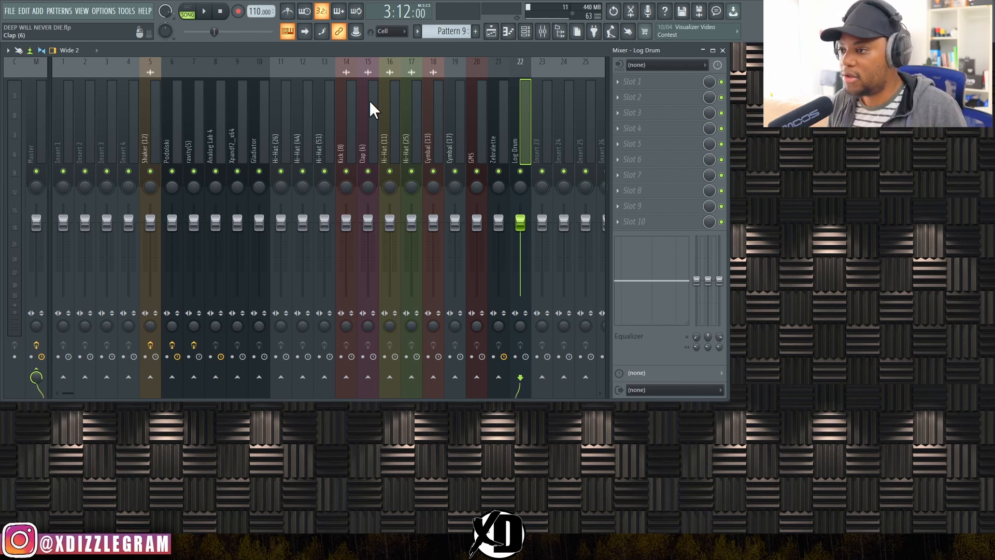
key(space)
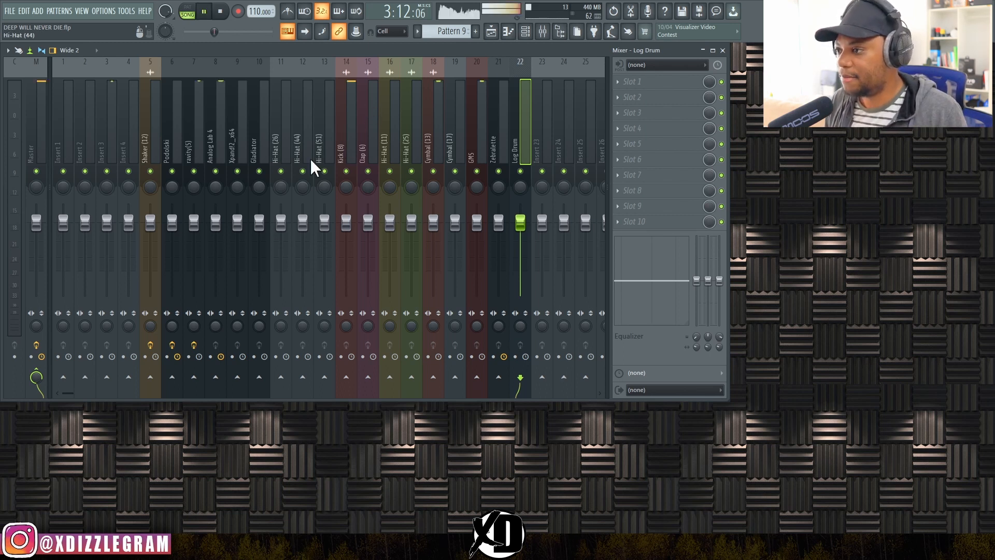
key(space)
Move the empty insert from in front of the Shaker (12) track to position 10, directly after Gladiator.
click(110, 140)
key(alt+Right)
key(alt+Right)
key(alt+Right)
key(alt+Right)
key(alt+Right)
key(alt+Right)
key(alt+Right)
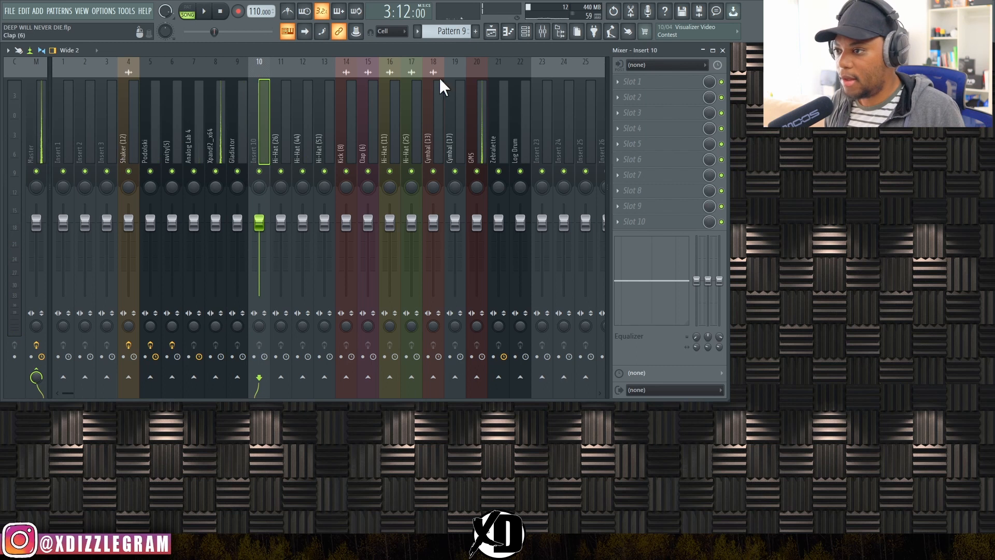
Move the GMS, Zebralette and Log Drum tracks together to mixer positions 10 to 12, directly after Gladiator.
key(space)
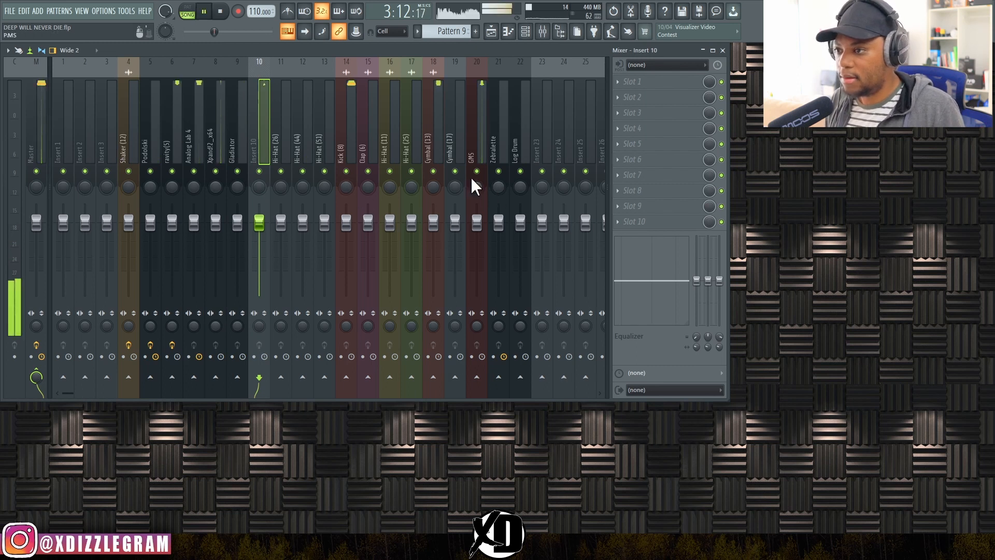
click(470, 151)
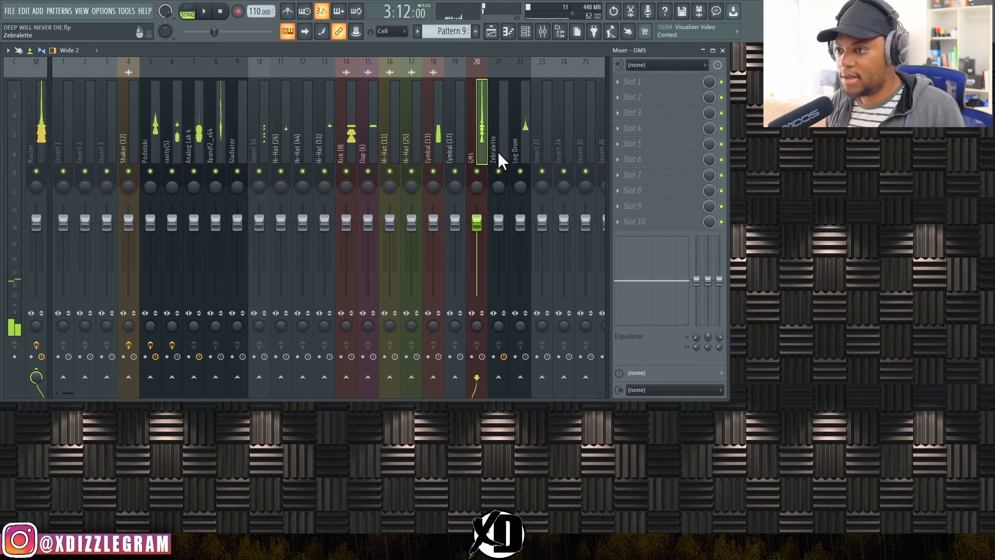
shift+click(517, 153)
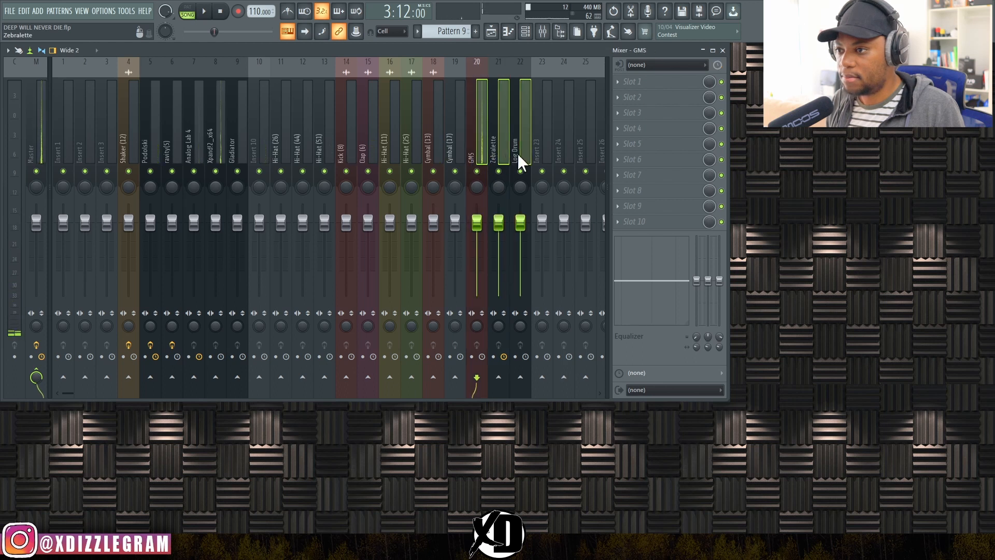
key(alt+Left)
key(alt+Left)
key(alt+Left)
key(alt+Left)
key(alt+Left)
key(alt+Left)
key(alt+Left)
key(alt+Left)
key(alt+Left)
key(alt+Left)
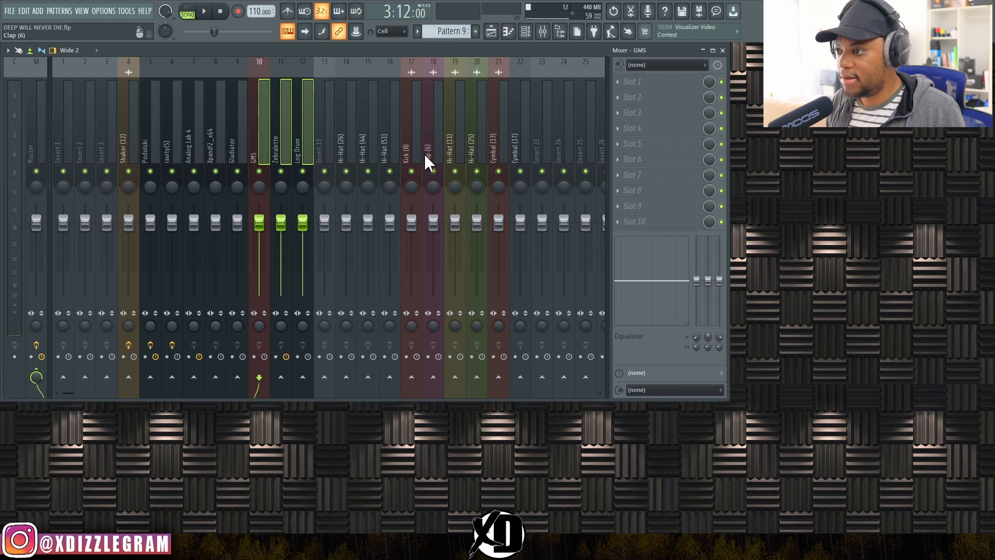
Select the range of drum and percussion tracks from Insert 13 through Cymbal (17).
click(326, 158)
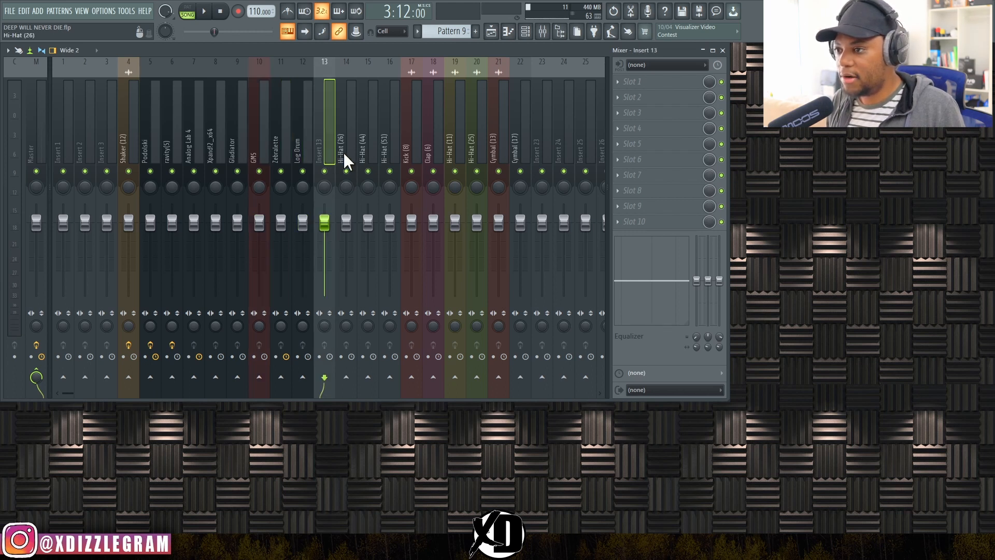
click(486, 152)
click(499, 150)
click(339, 147)
click(320, 155)
drag(319, 150, 511, 151)
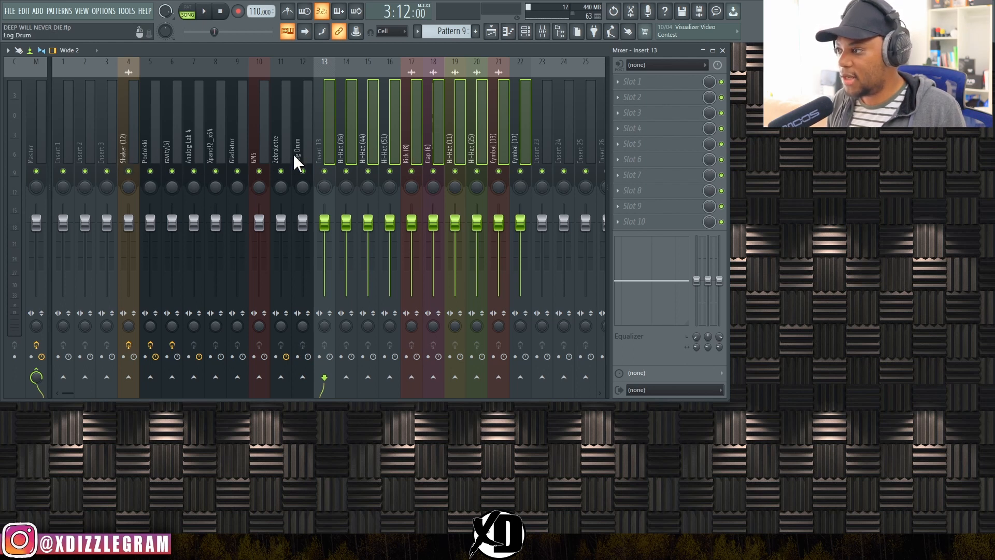
Play the section briefly, and move the Kick (8) track to mixer position 13, directly after Log Drum.
click(214, 76)
key(space)
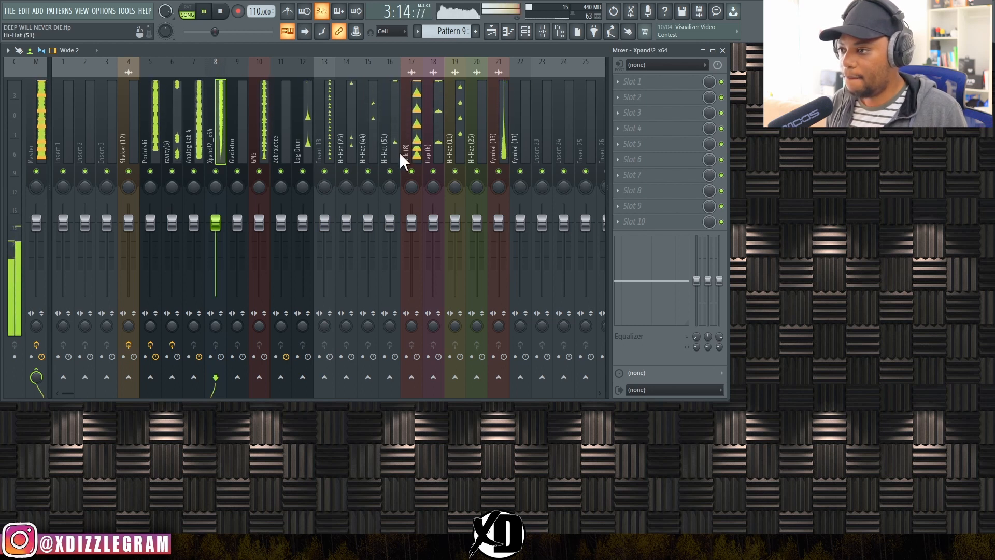
click(413, 150)
key(space)
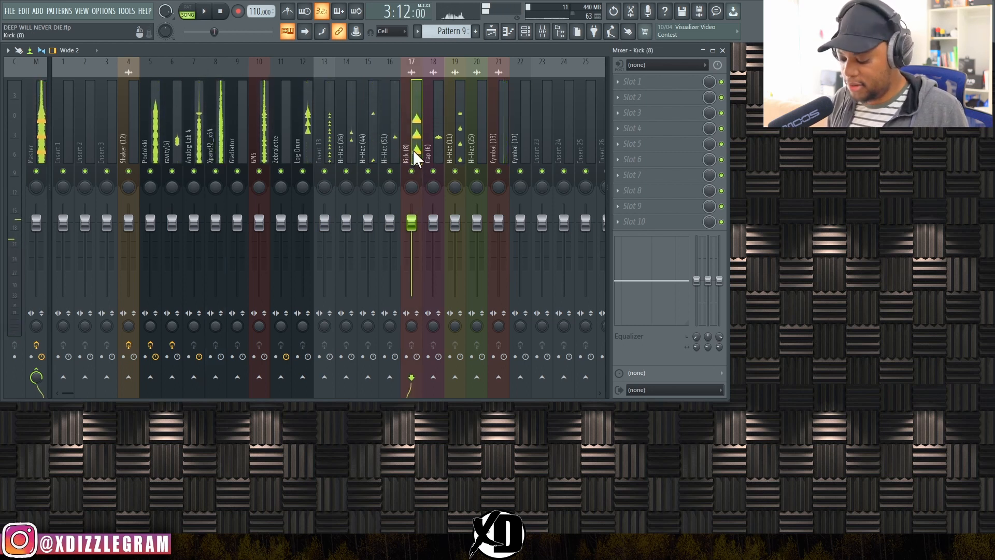
key(alt+Left)
key(alt+Left)
key(alt+Left)
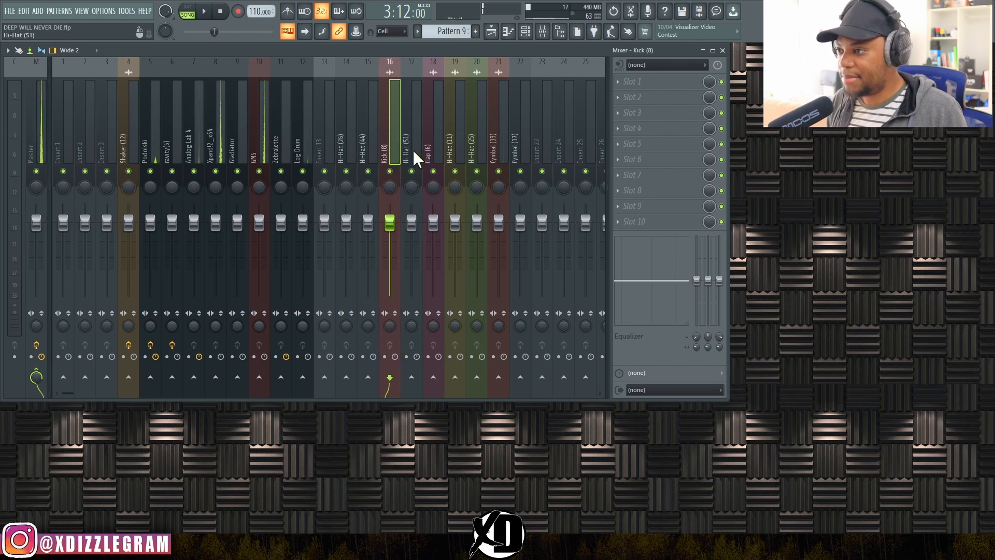
key(alt+Left)
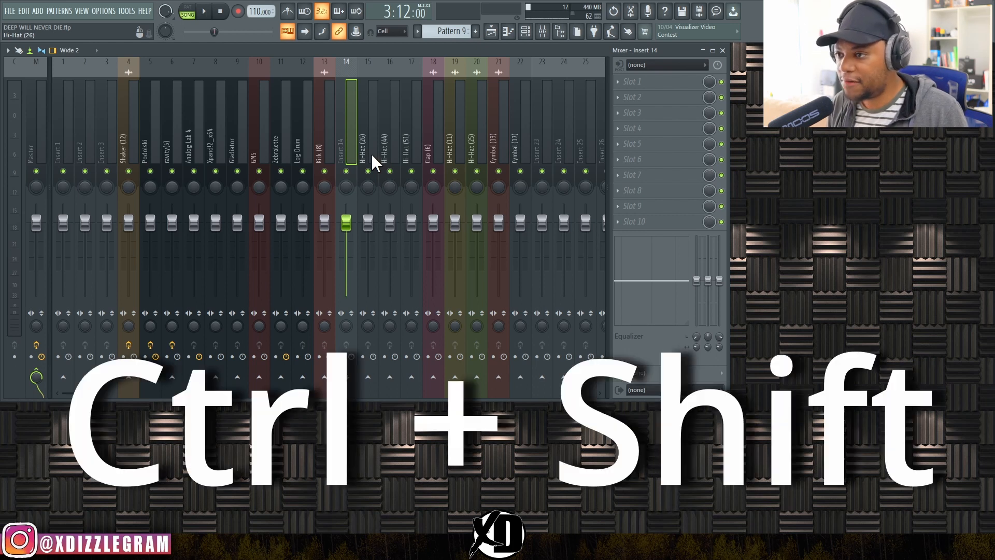
Select mixer tracks 14 to 23 and play the section to review their levels.
drag(369, 150, 540, 153)
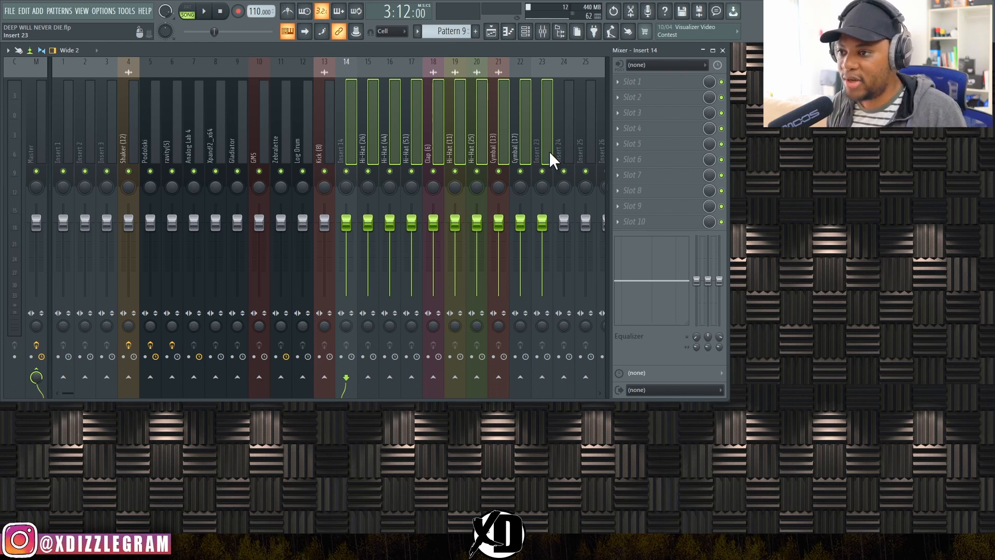
key(space)
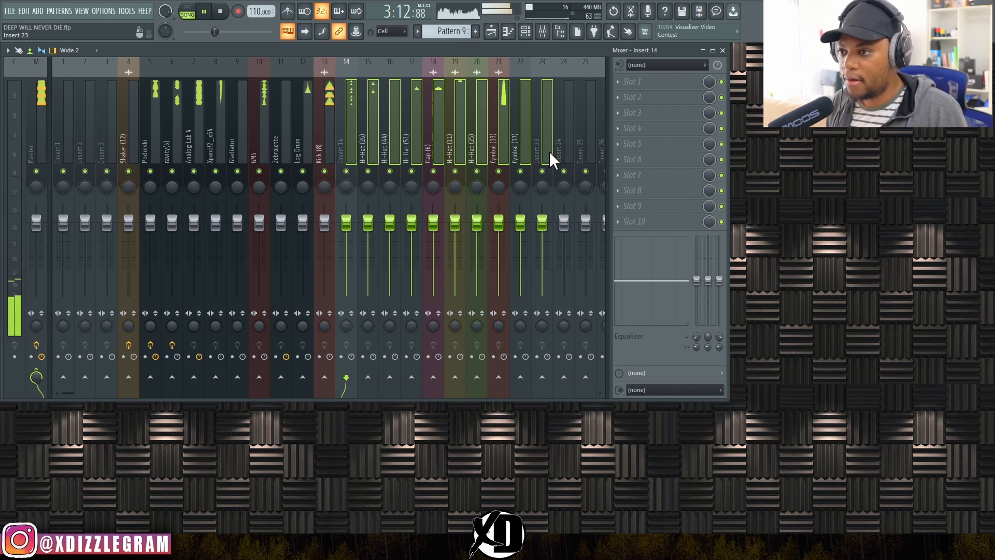
key(space)
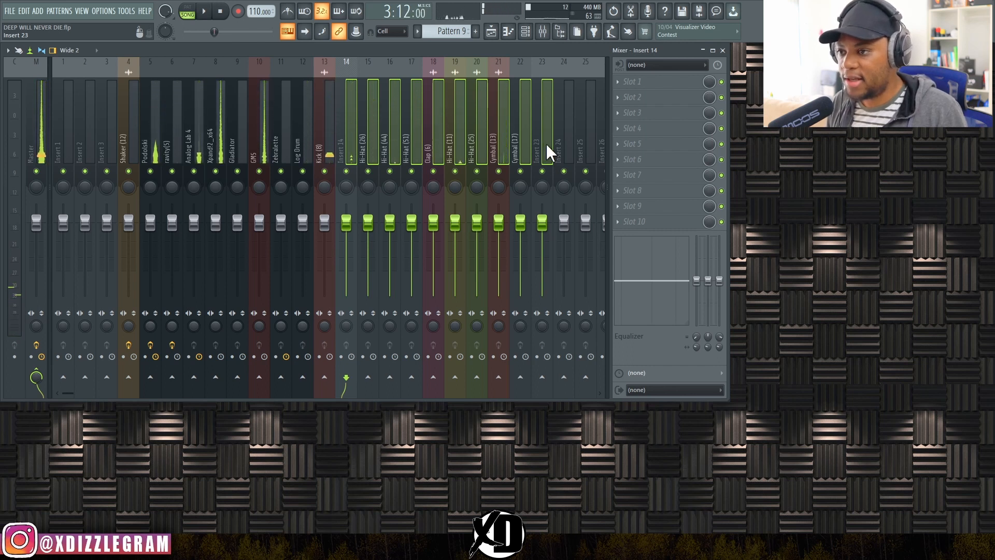
Create a submix with the Drums preset name from selected tracks 14 to 23, with Insert 23 as its master, and select that master track.
right_click(546, 143)
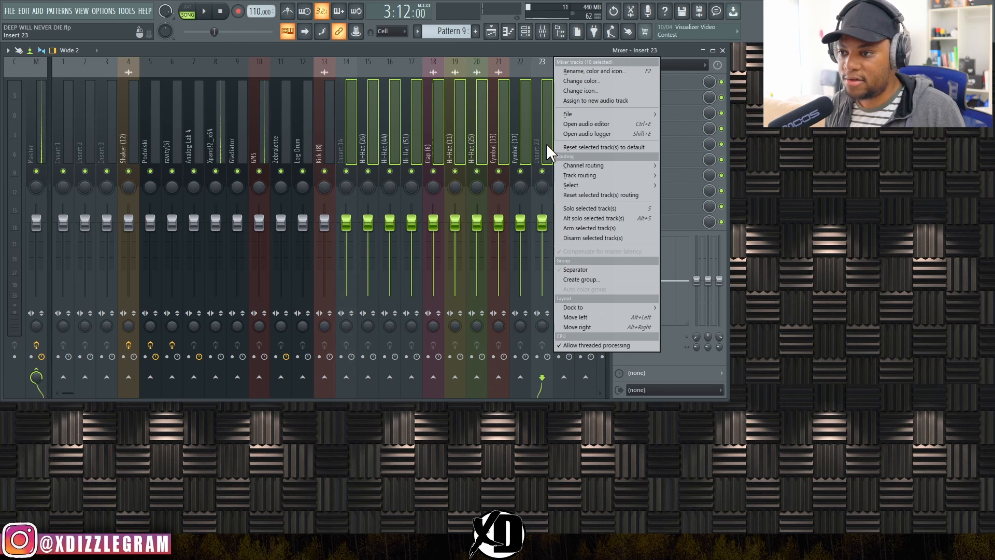
mouse_move(598, 172)
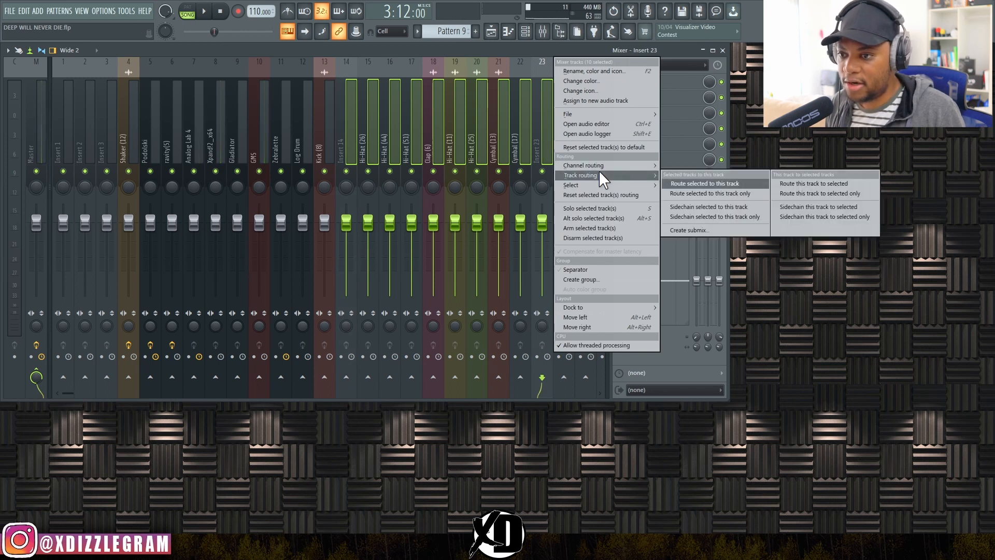
click(702, 230)
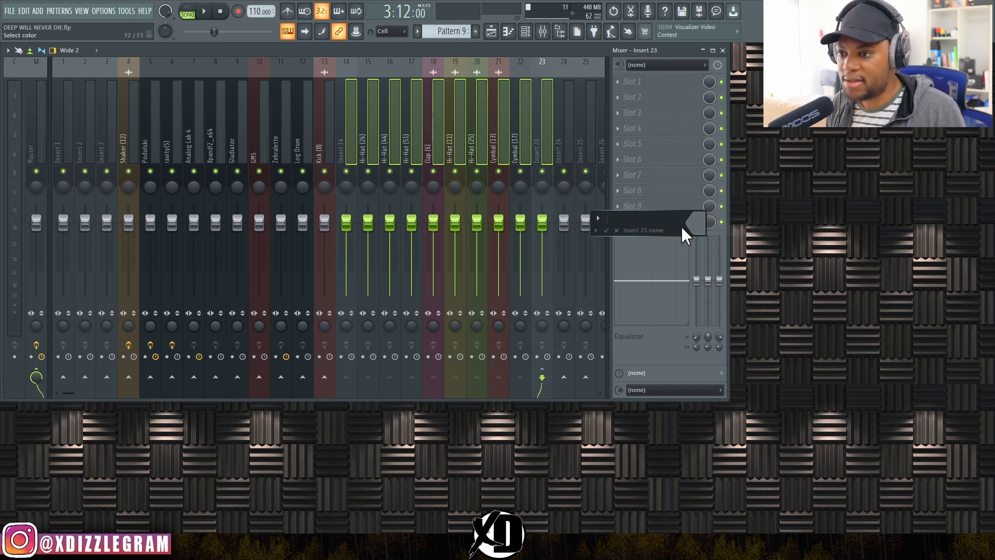
click(596, 230)
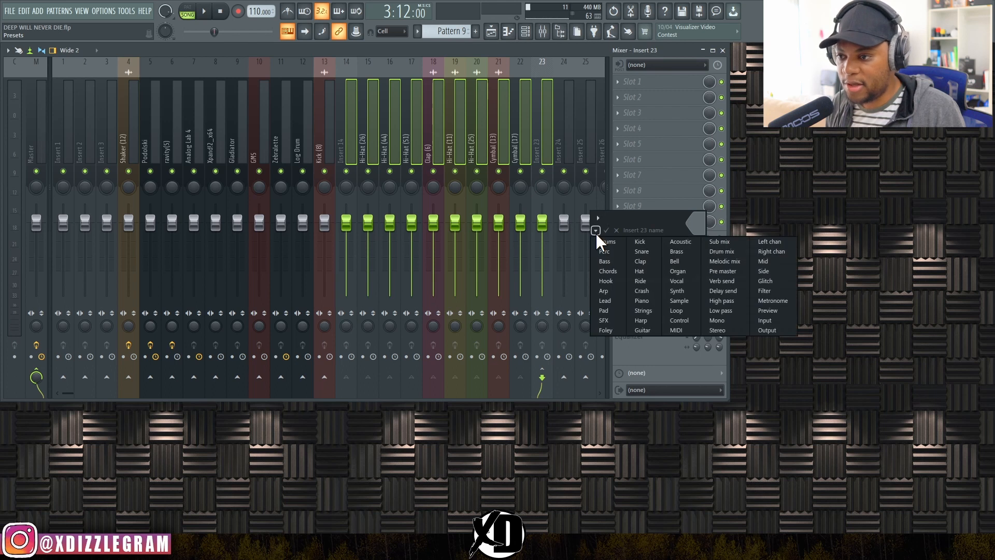
click(608, 241)
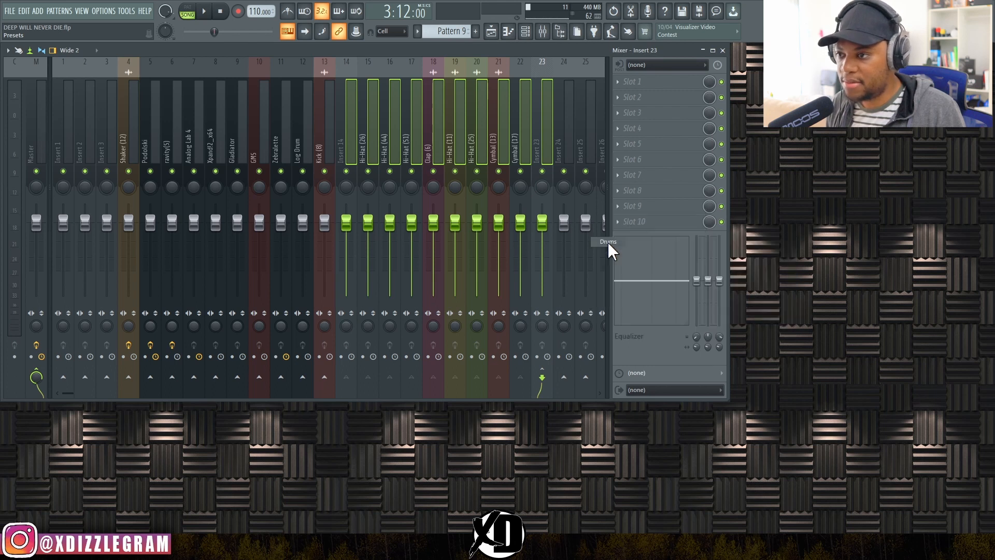
click(390, 143)
click(545, 155)
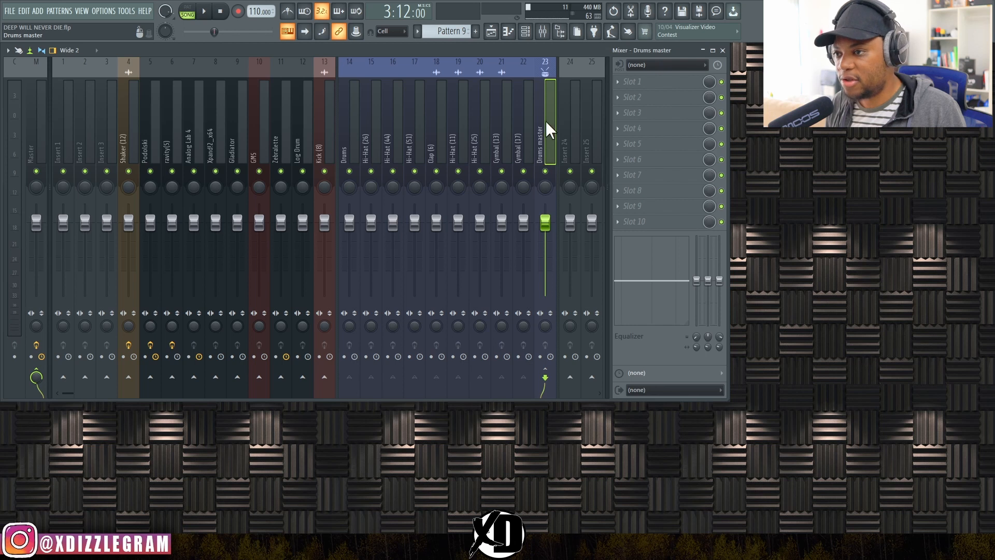
Dock the Drums master track to the right side of the mixer.
right_click(543, 90)
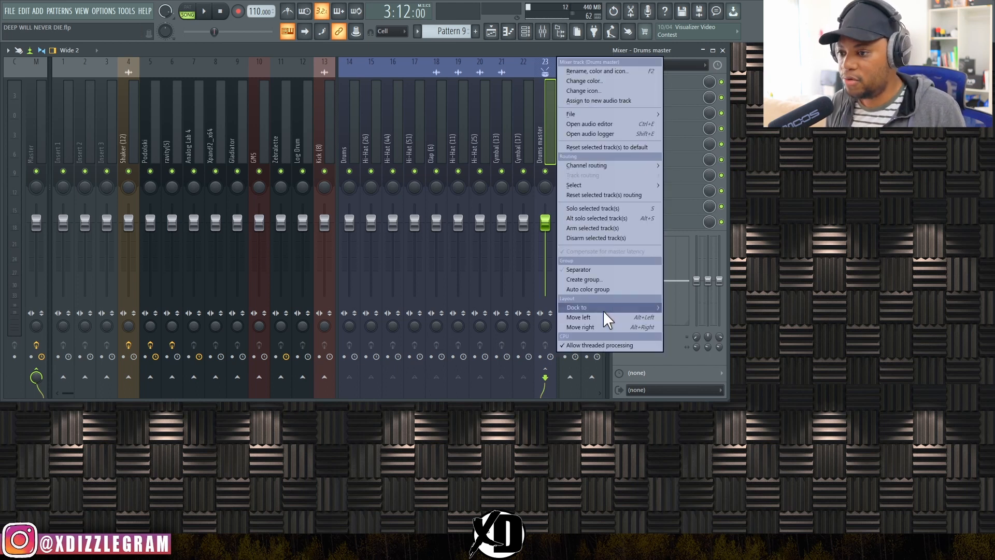
mouse_move(602, 308)
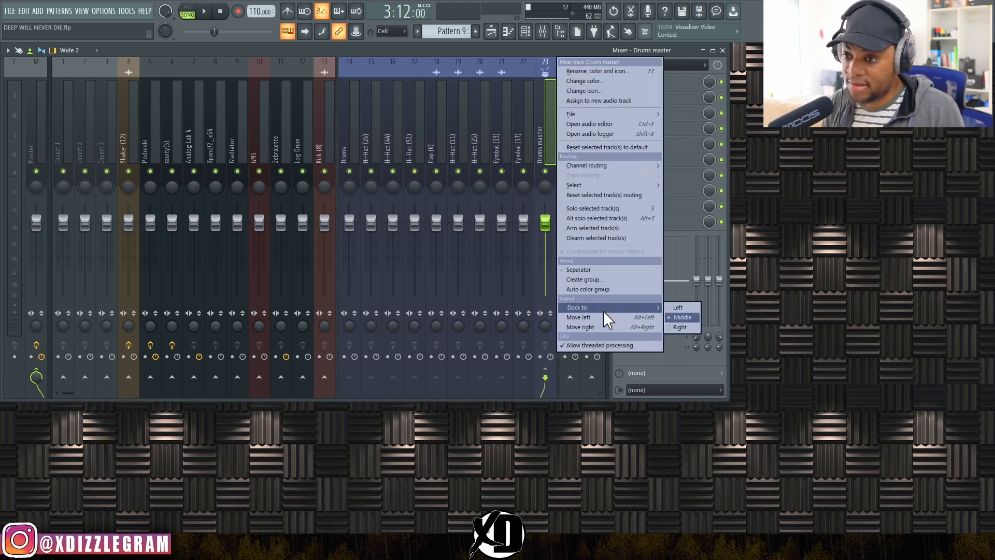
click(682, 326)
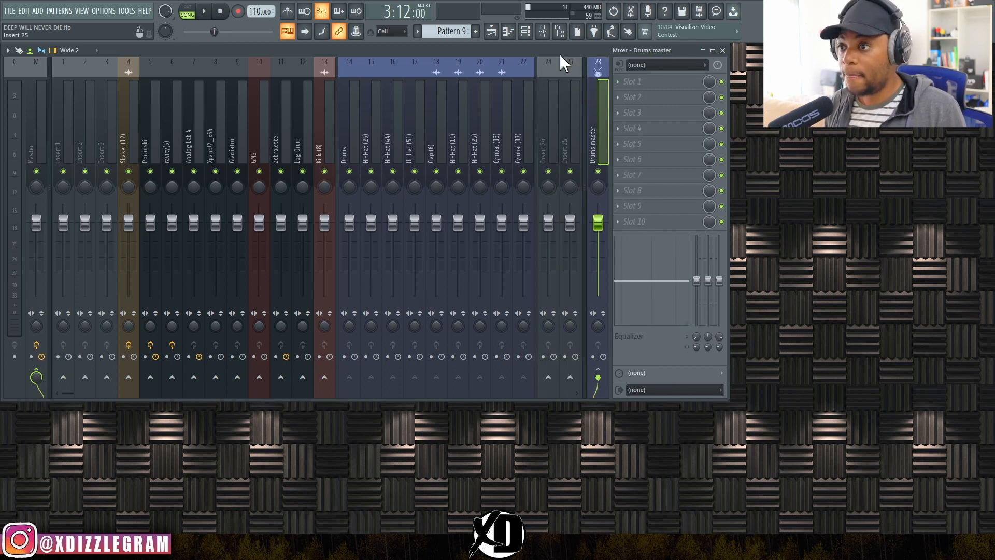
Play the section and mute the Drums master track.
key(space)
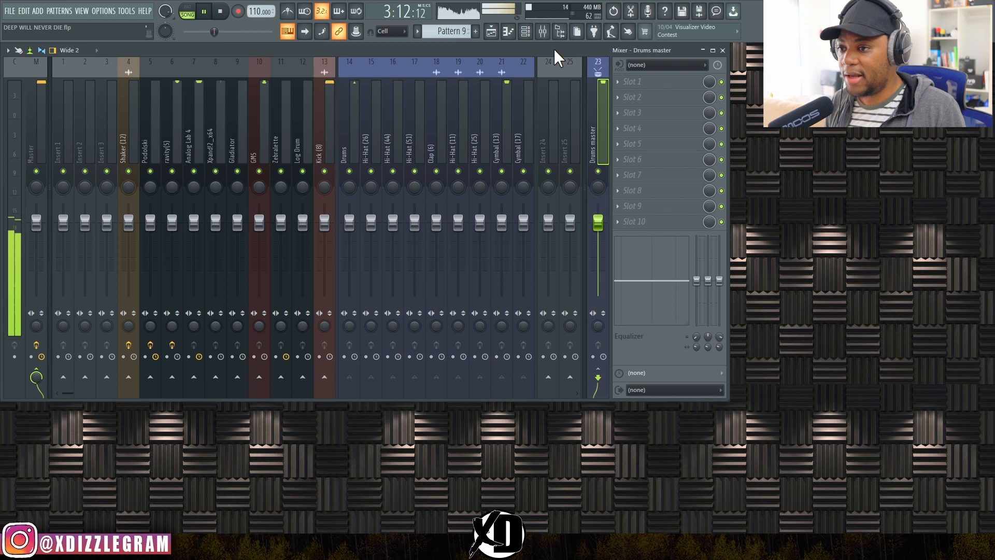
click(599, 171)
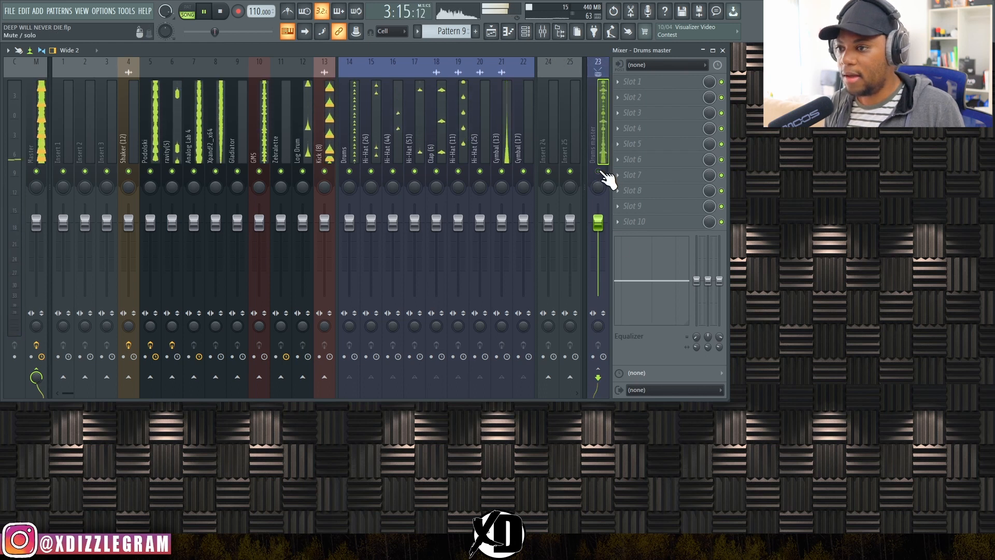
key(space)
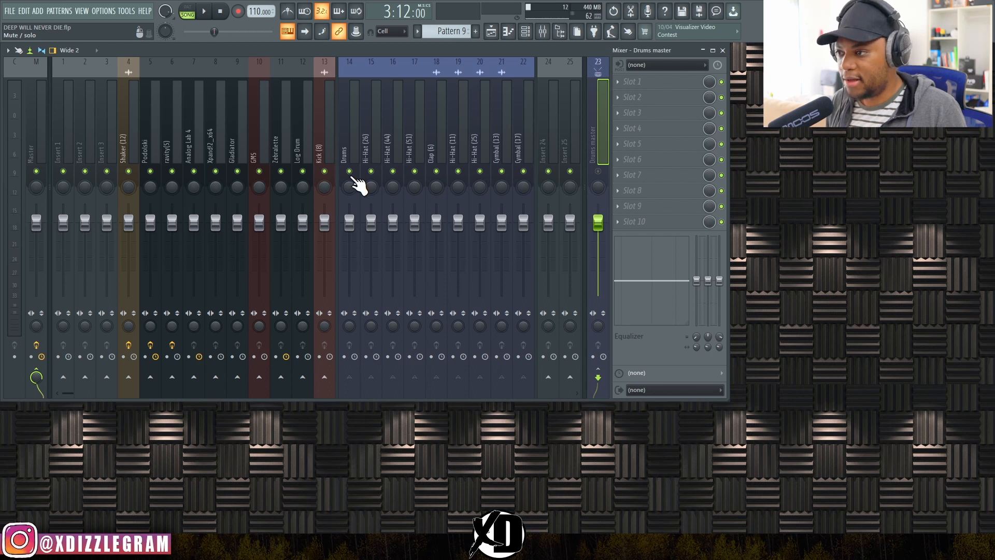
Mute all the individual drum tracks in the blue group, from Drums on track 14 through Cymbal (17) on track 22.
click(350, 171)
click(371, 172)
click(393, 171)
click(415, 171)
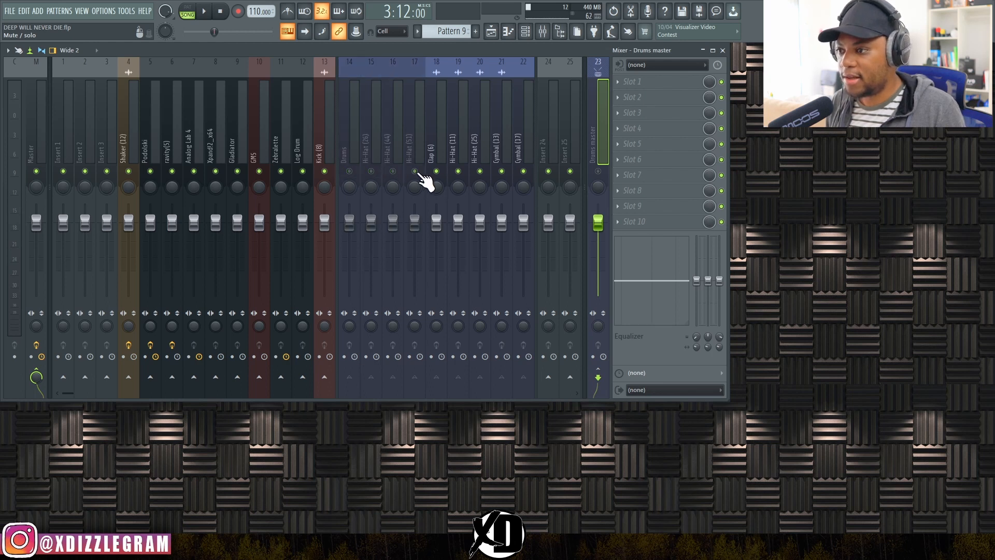
click(437, 171)
click(458, 171)
click(480, 171)
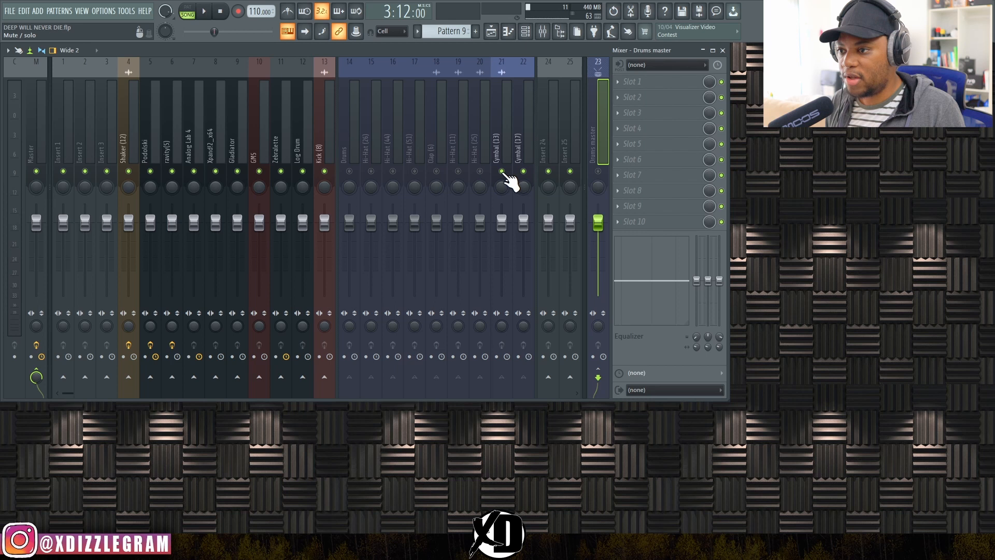
click(502, 171)
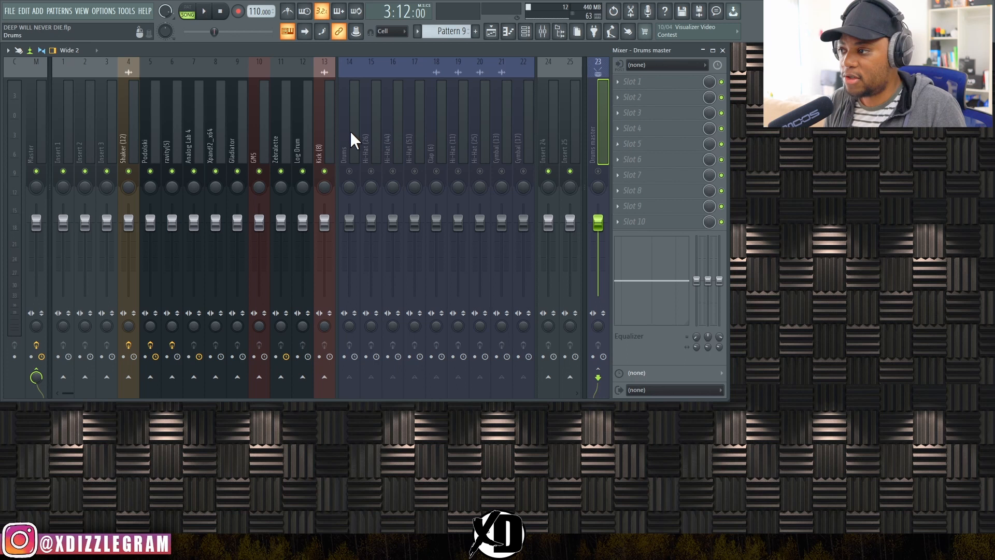
Play the section with the drums muted and check the Kick (8) track's level against the instruments.
key(space)
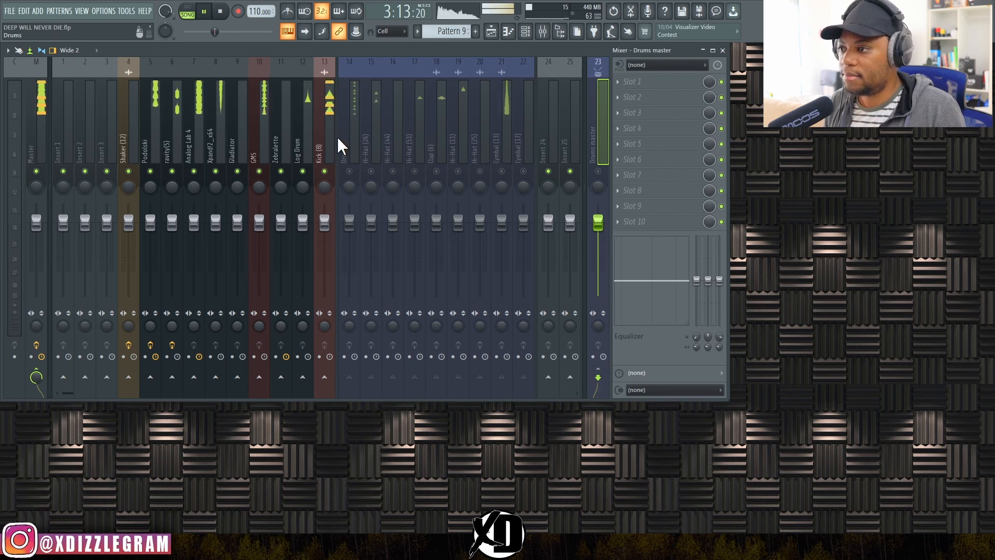
click(331, 117)
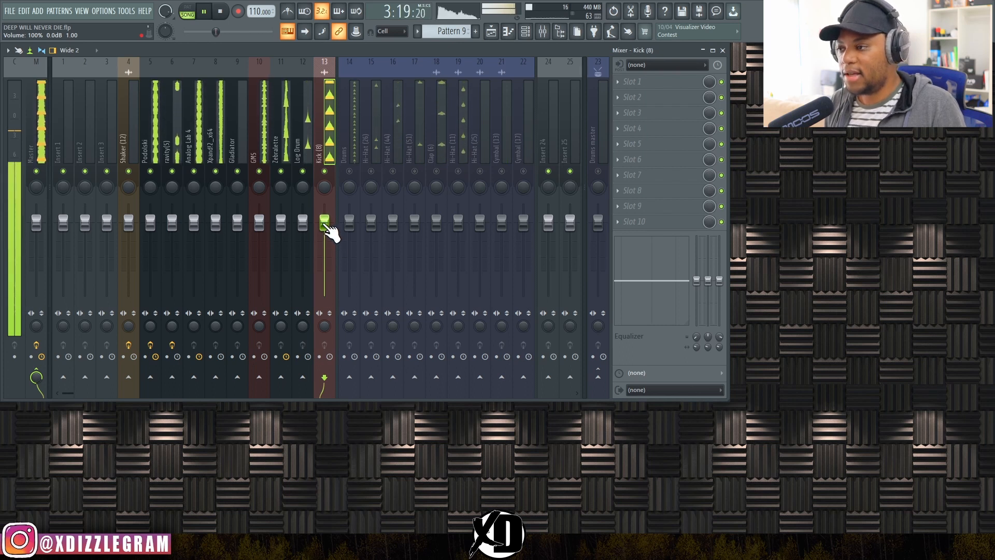
key(space)
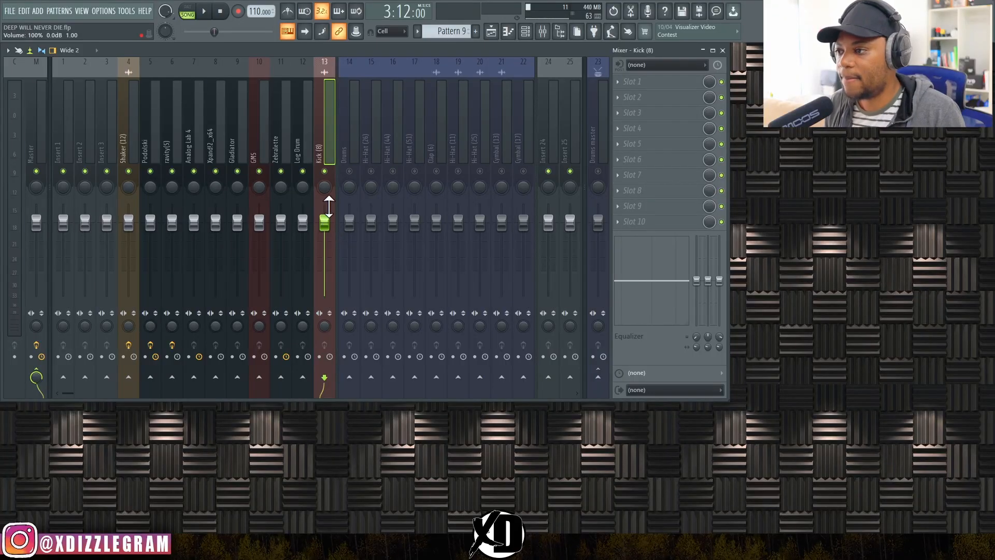
During playback, unmute Drums master, Drums and Hi-Hat (26), setting Drums to about -9.2 dB and Hi-Hat (26) to about -4.5 dB.
key(space)
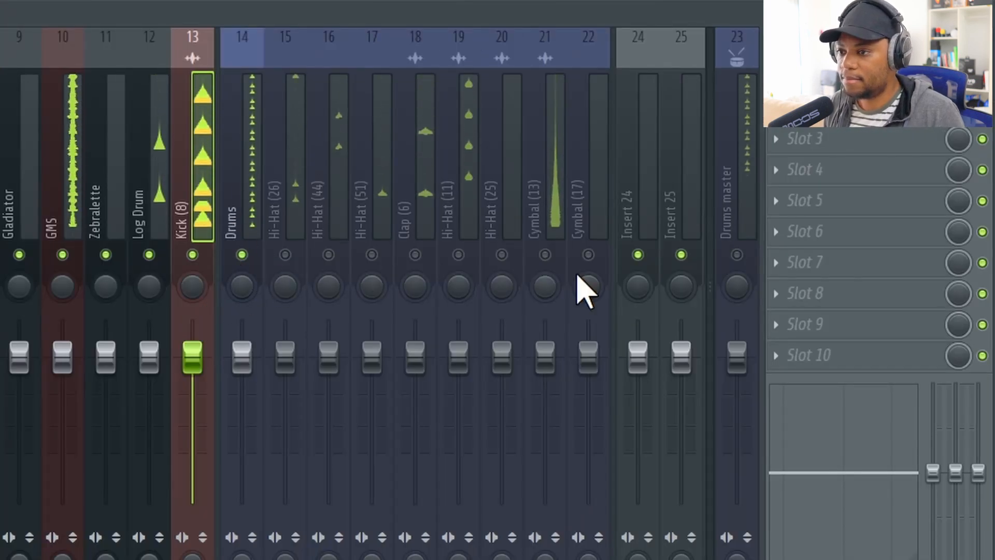
click(736, 254)
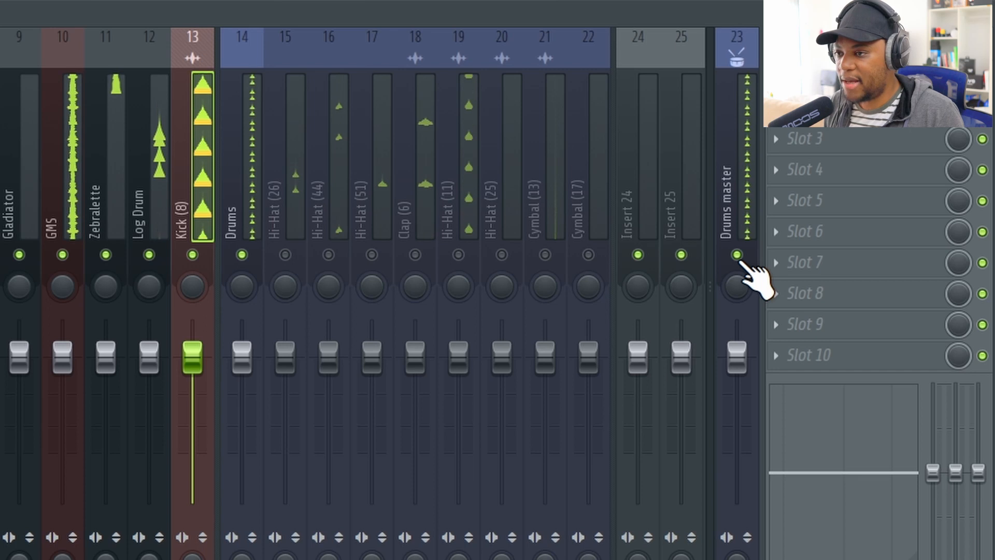
drag(245, 362, 241, 407)
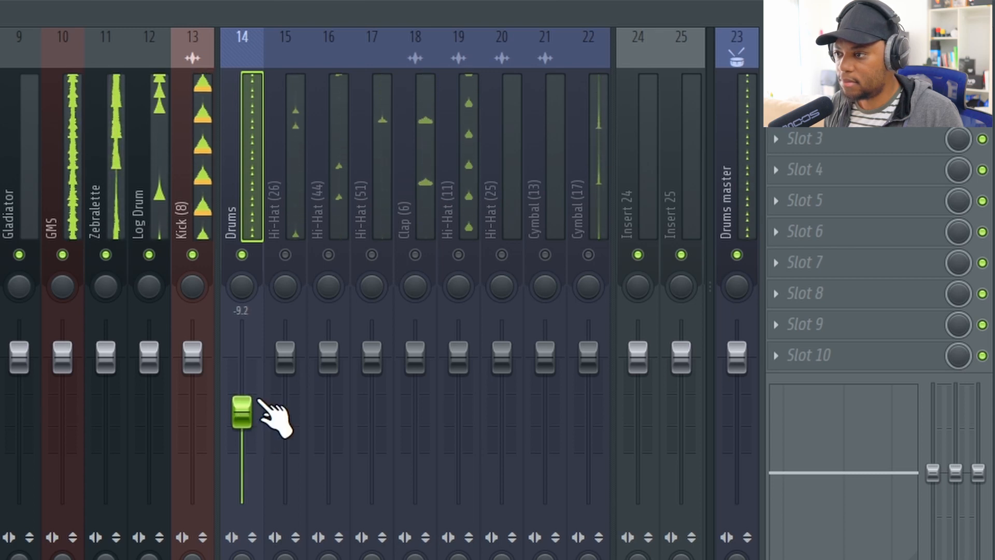
click(285, 255)
drag(285, 357, 285, 384)
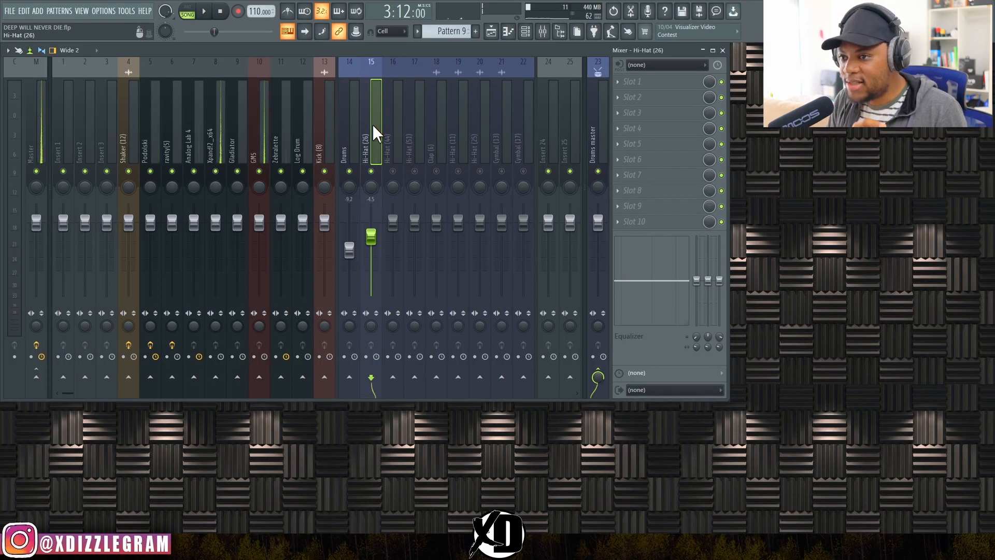
Load Fruity Reeverb 2 into effect slot 2 of Hi-Hat (26) and move its window clear of the track levels.
click(650, 97)
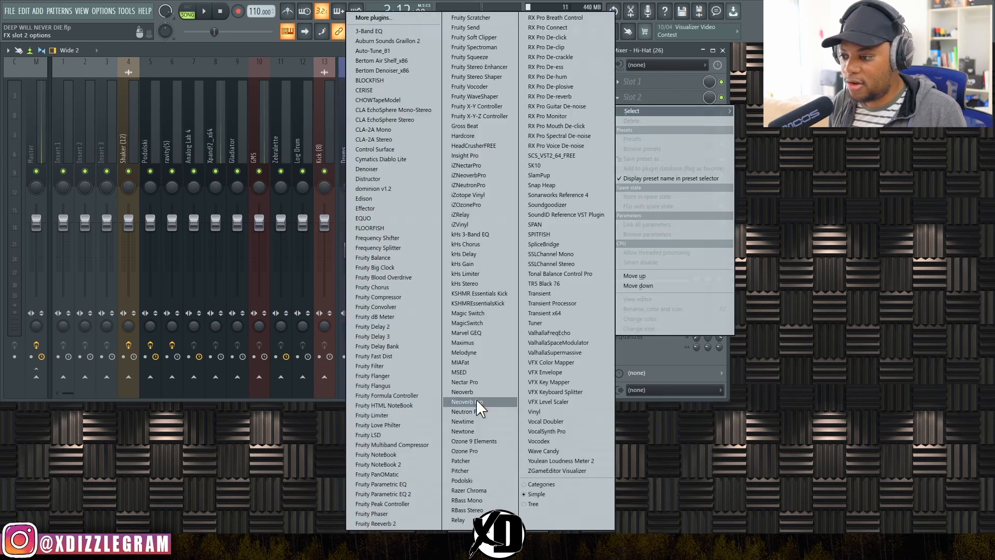
click(375, 523)
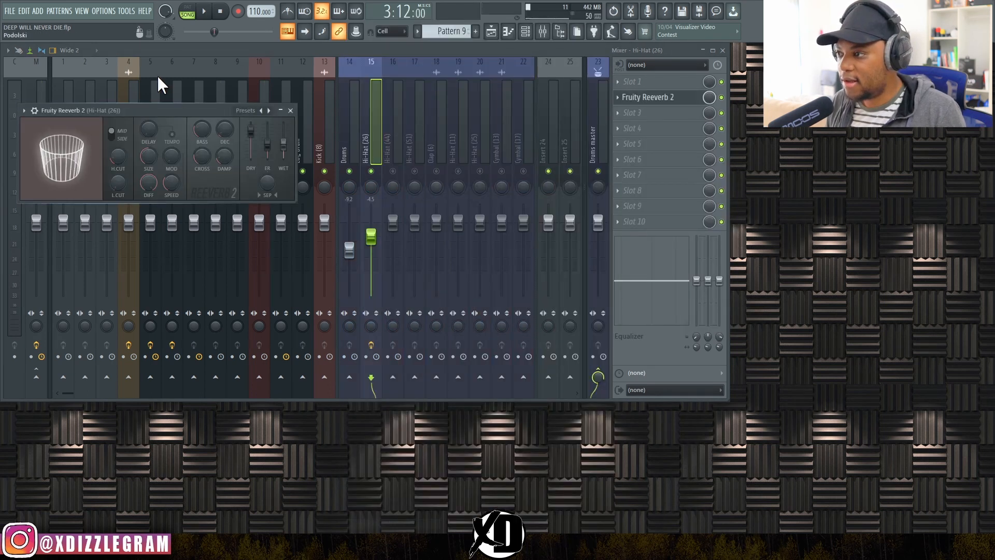
drag(181, 110, 218, 314)
During playback, set the Hi-Hat (26) reverb's decay time to about 3.0 sec, raise its wet level, and close the plugin.
key(space)
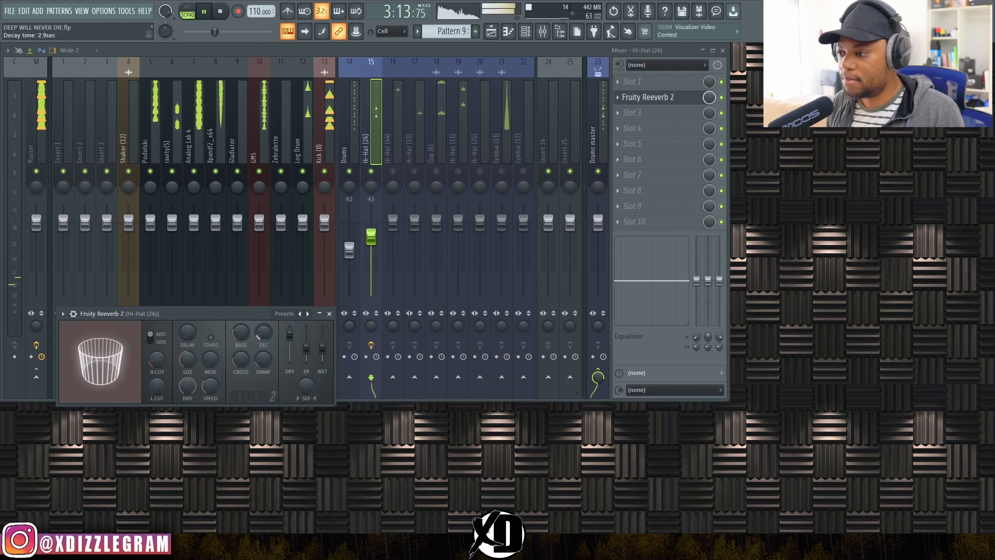
drag(327, 357, 327, 345)
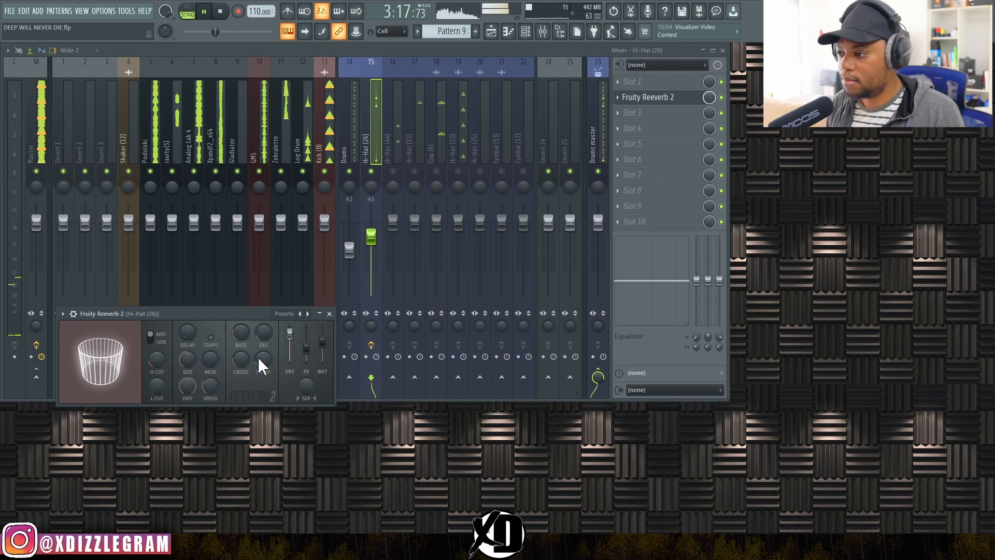
drag(290, 342, 294, 337)
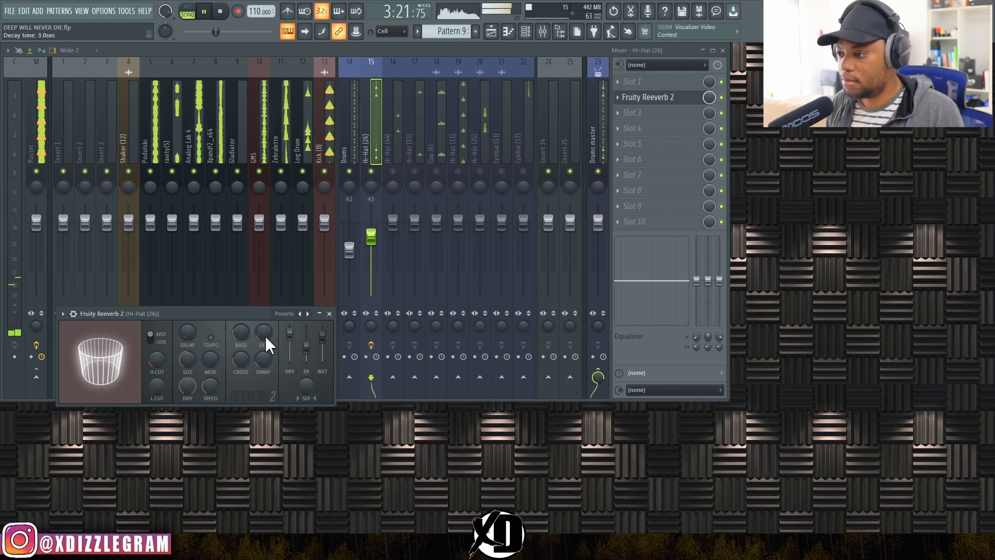
click(329, 314)
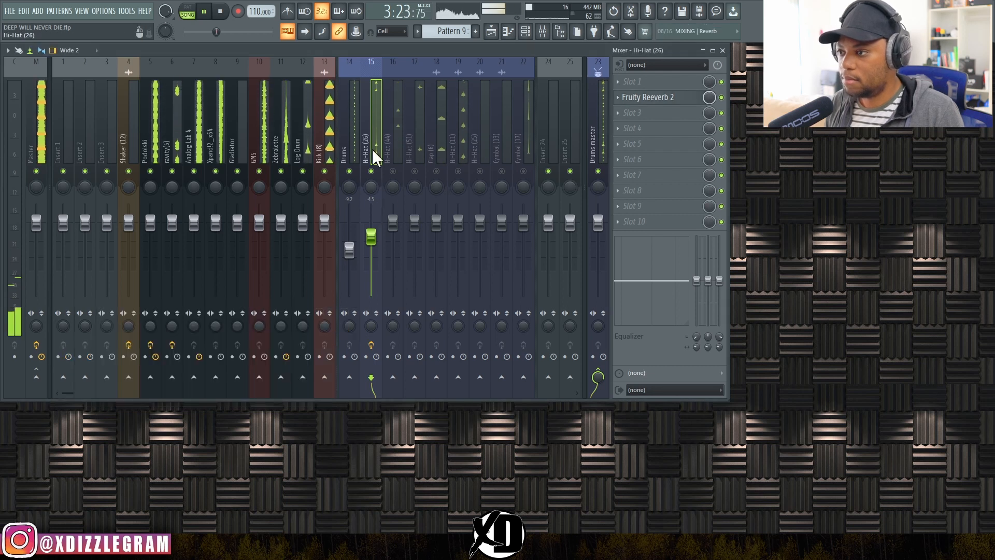
Unmute Hi-Hat (44) and lower its volume to about -7.2 dB while the section plays.
key(space)
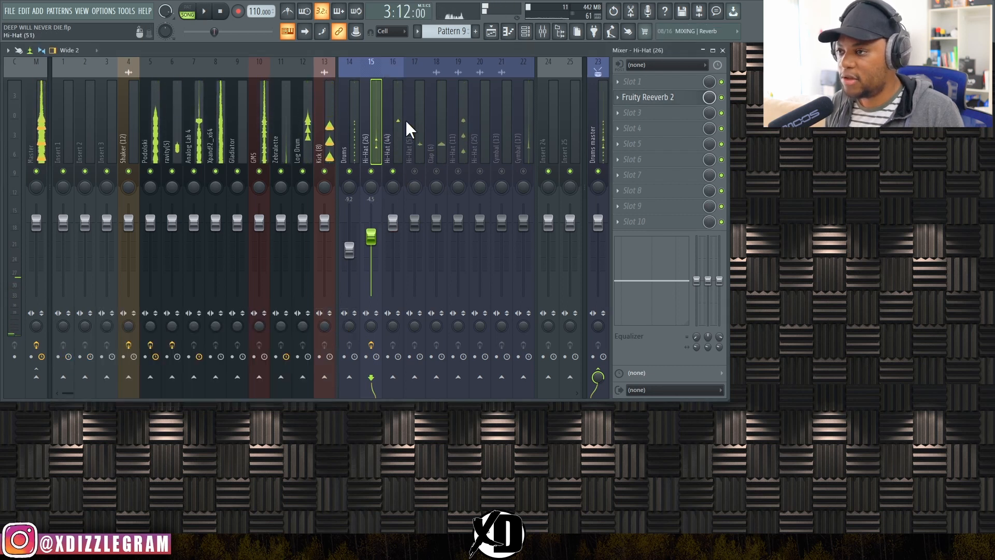
key(space)
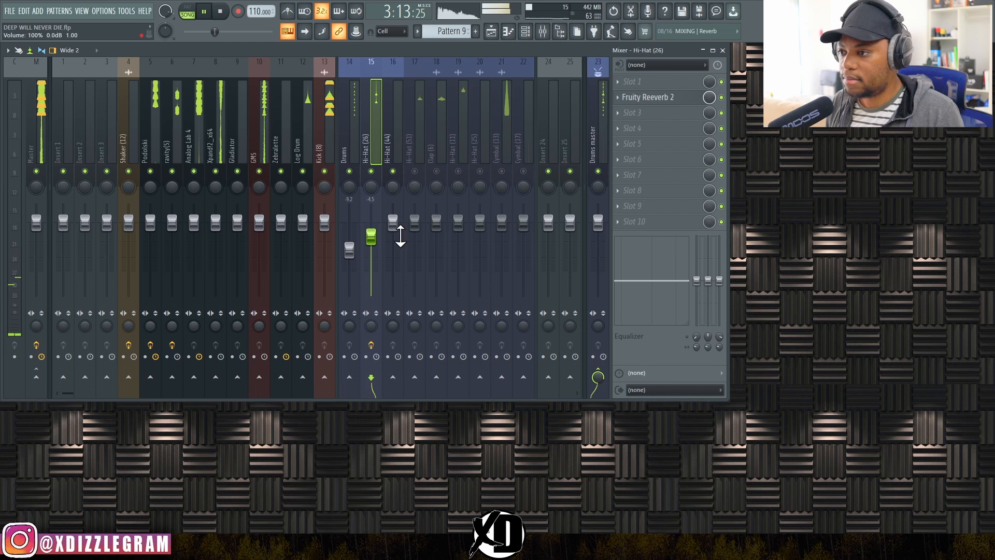
drag(398, 224, 393, 243)
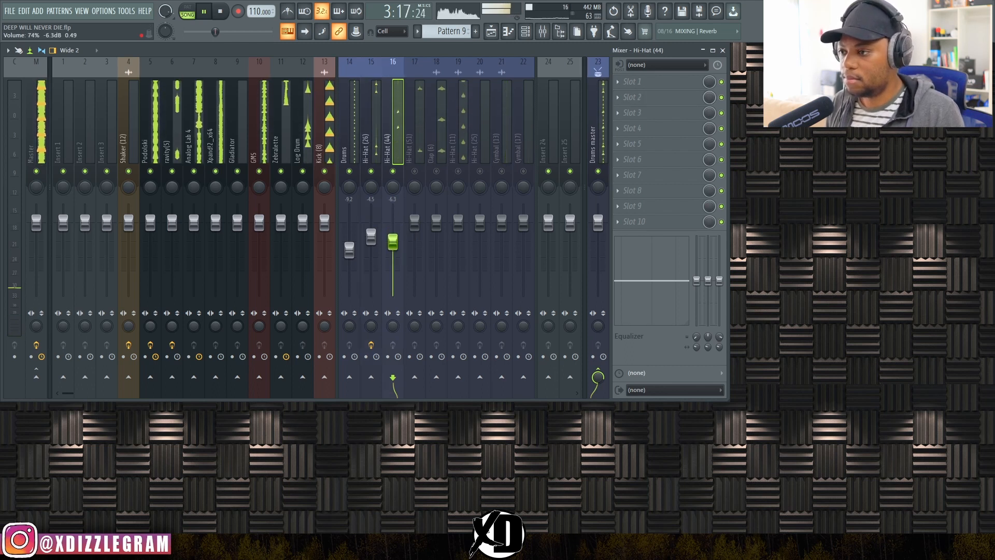
Load Fruity Reeverb 2 into effect slot 2 of Hi-Hat (44), set its decay time to about 4.0 sec, and close it during playback.
click(649, 98)
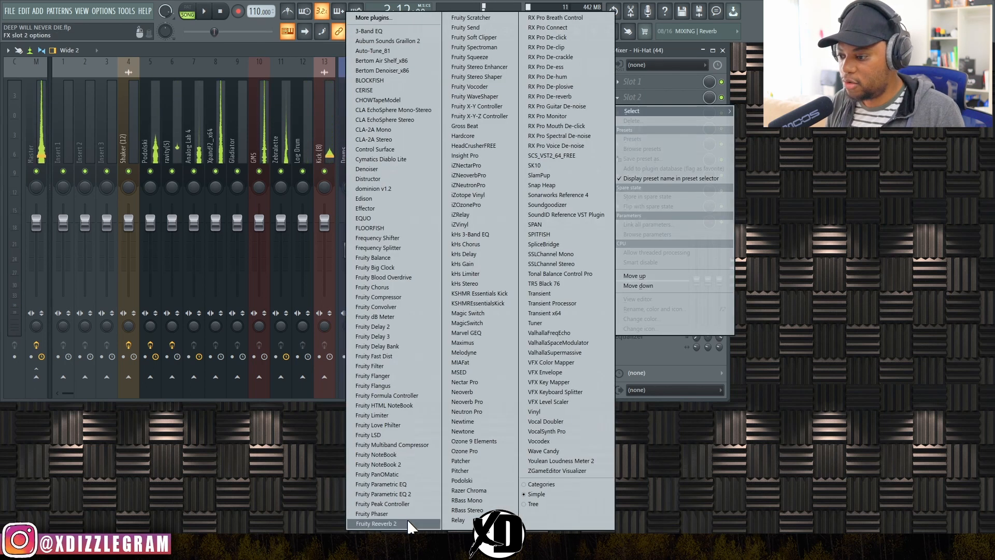
click(394, 524)
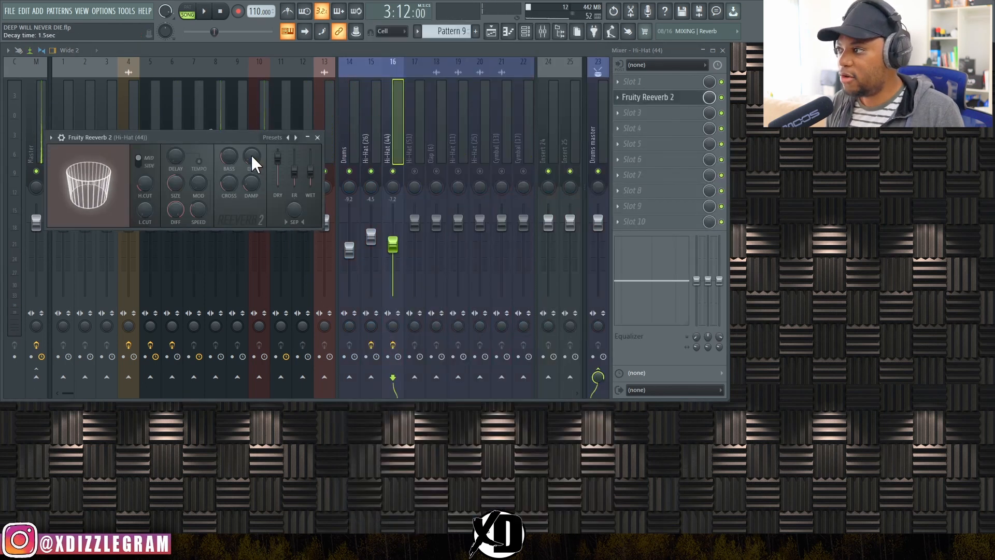
drag(251, 155, 251, 140)
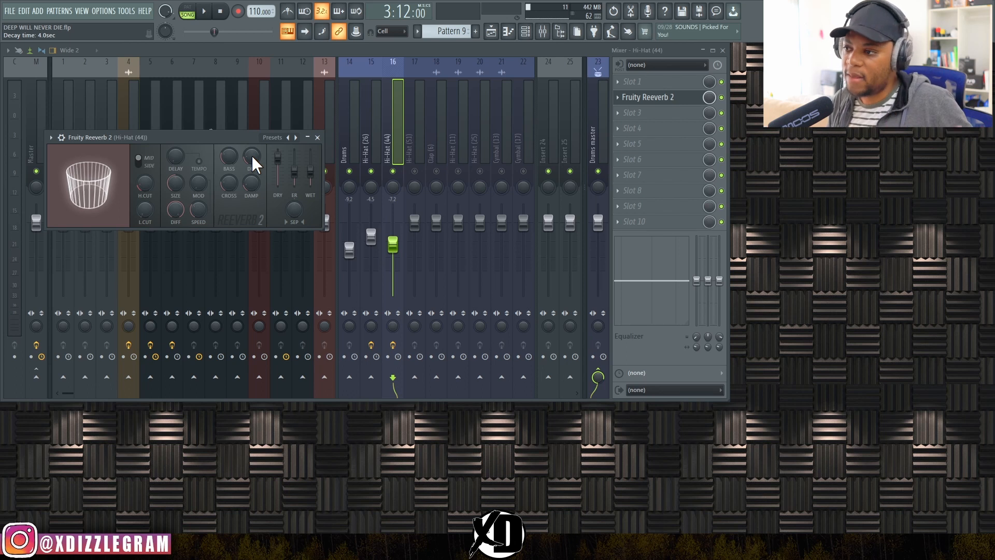
key(space)
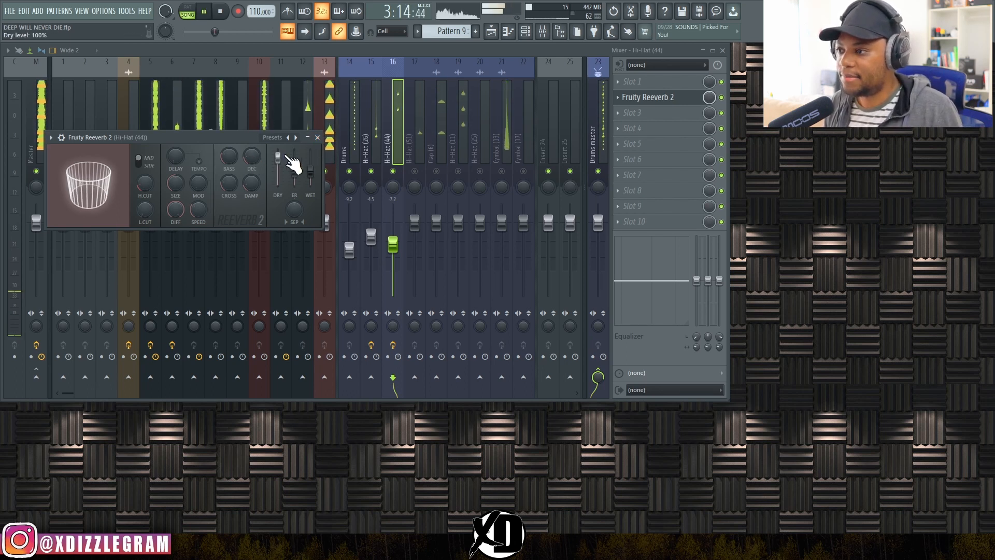
click(317, 137)
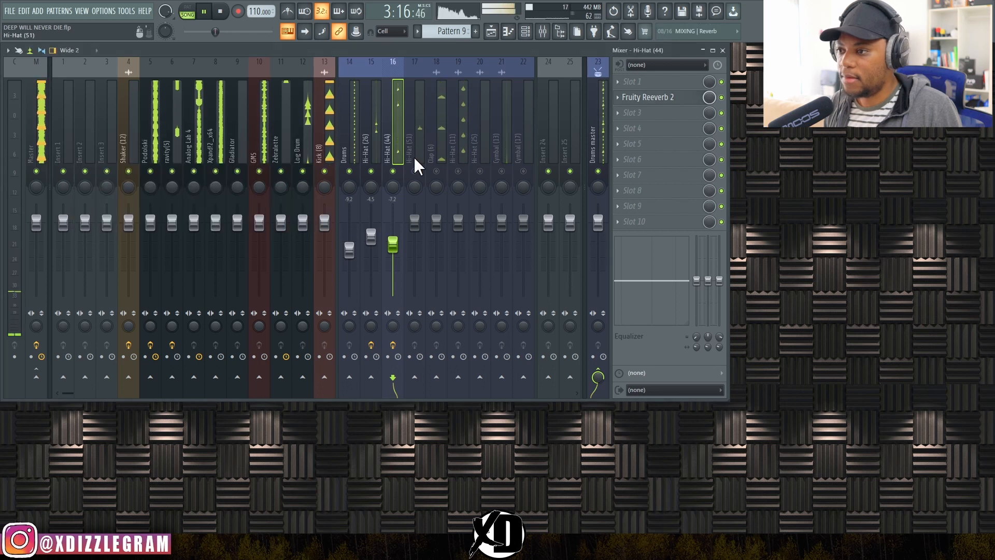
Unmute Hi-Hat (51) and lower its volume to about -9 dB against the looping section.
click(415, 171)
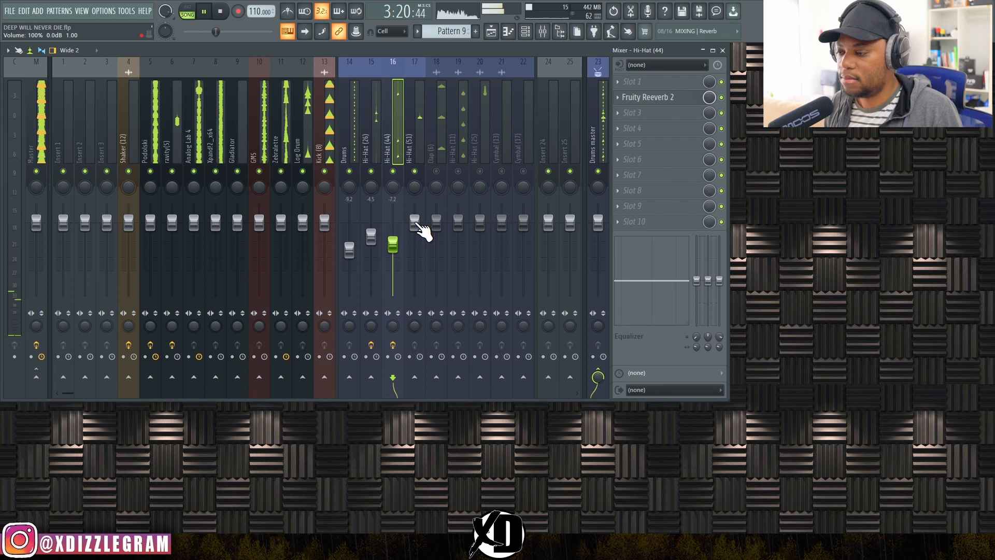
key(space)
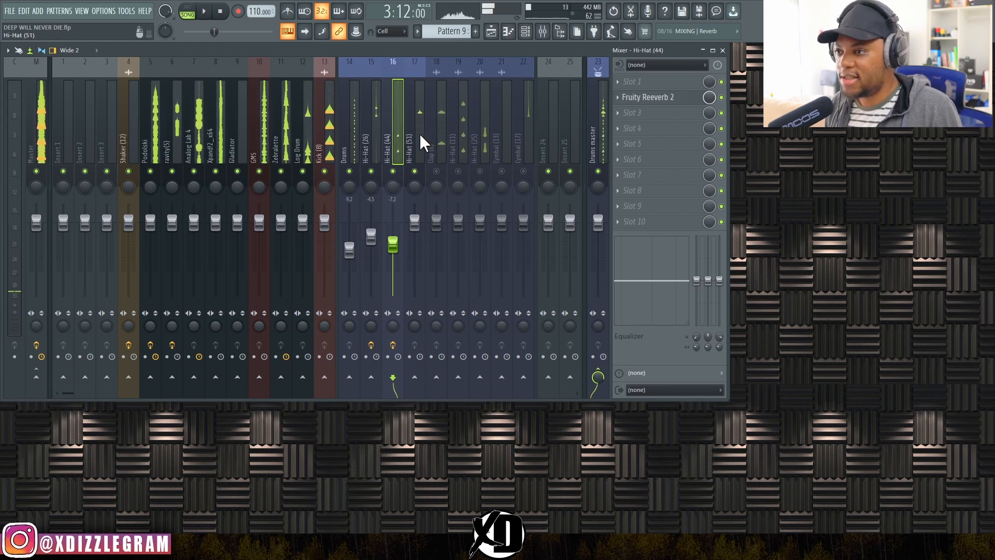
drag(413, 231, 415, 254)
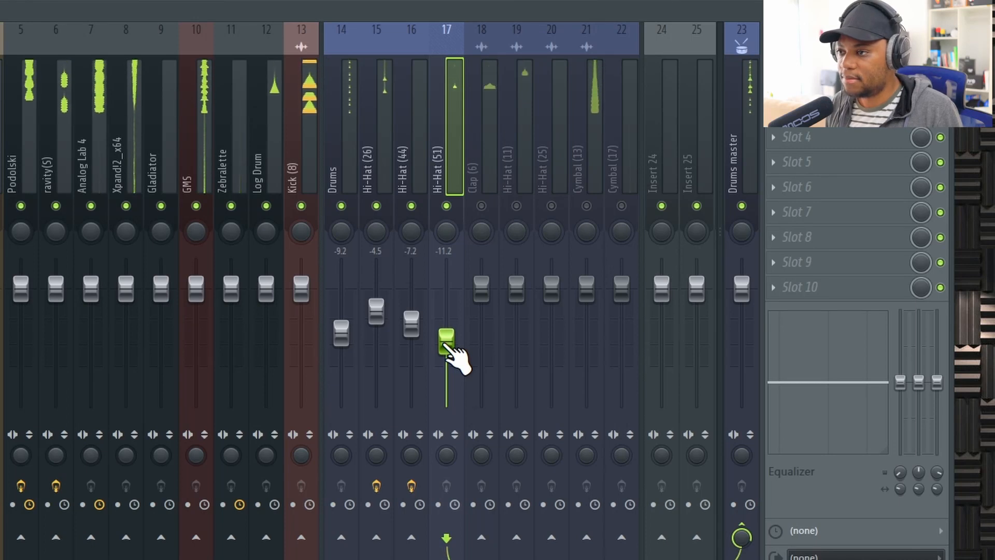
drag(456, 349, 447, 335)
click(448, 337)
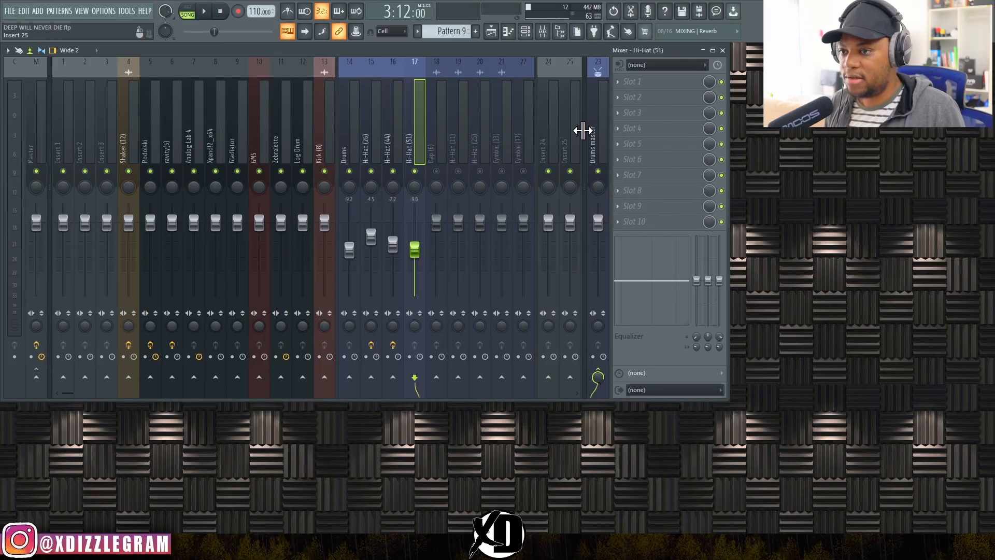
Load Fruity Stereo Enhancer into effect slot 2 of Hi-Hat (51) with the For strings preset, and close the plugin.
click(663, 97)
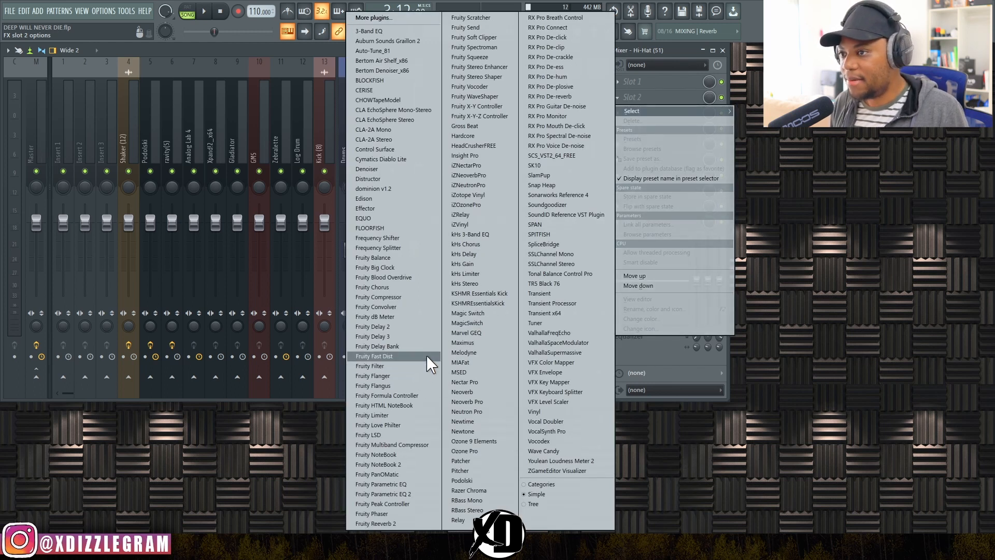
click(488, 68)
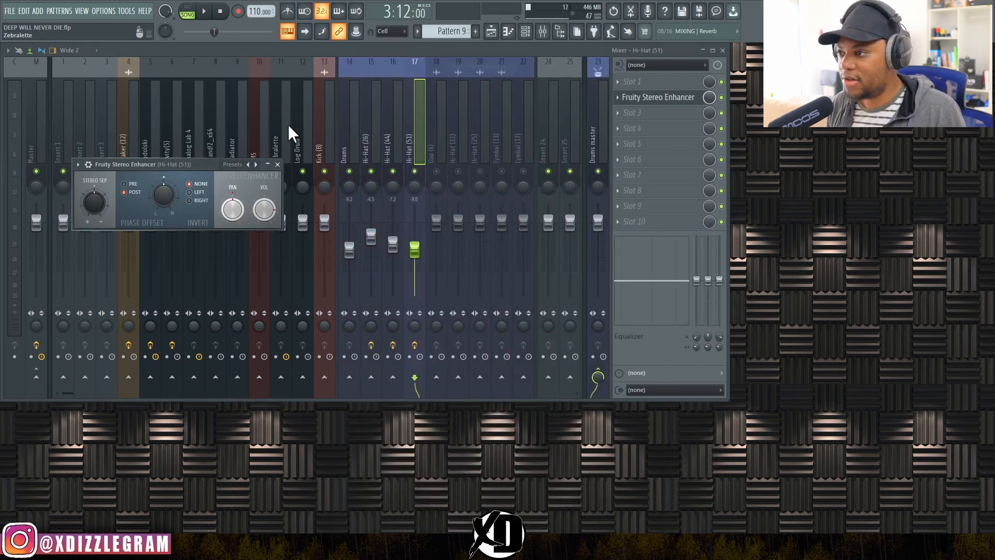
click(277, 165)
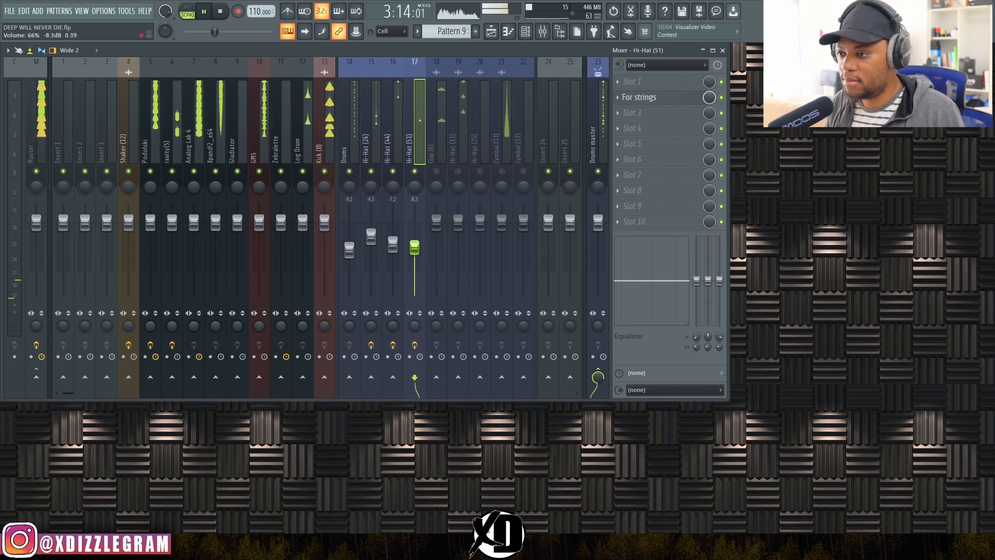
Unmute Clap (6) and lower its volume to about -2.6 dB while the section plays.
click(437, 128)
key(space)
click(436, 171)
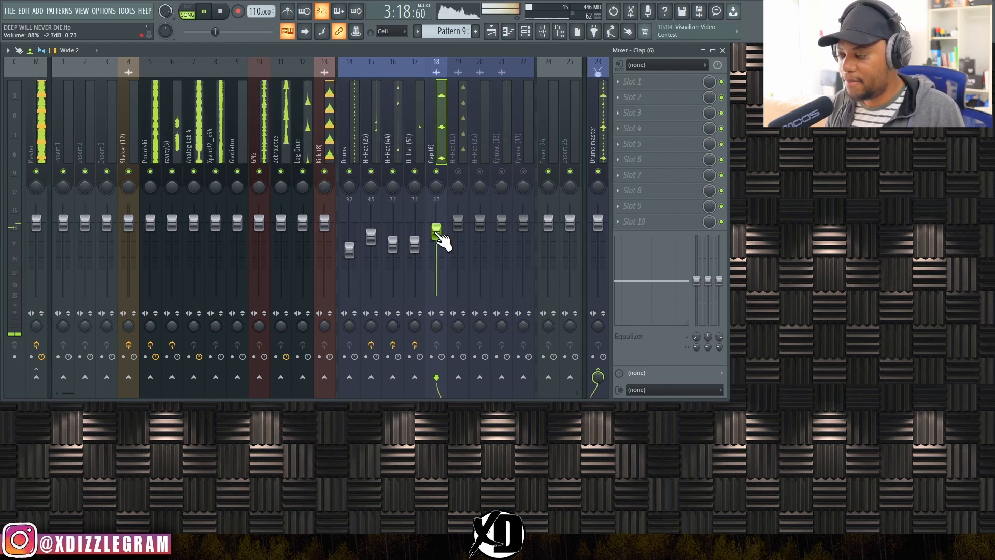
drag(436, 232, 436, 233)
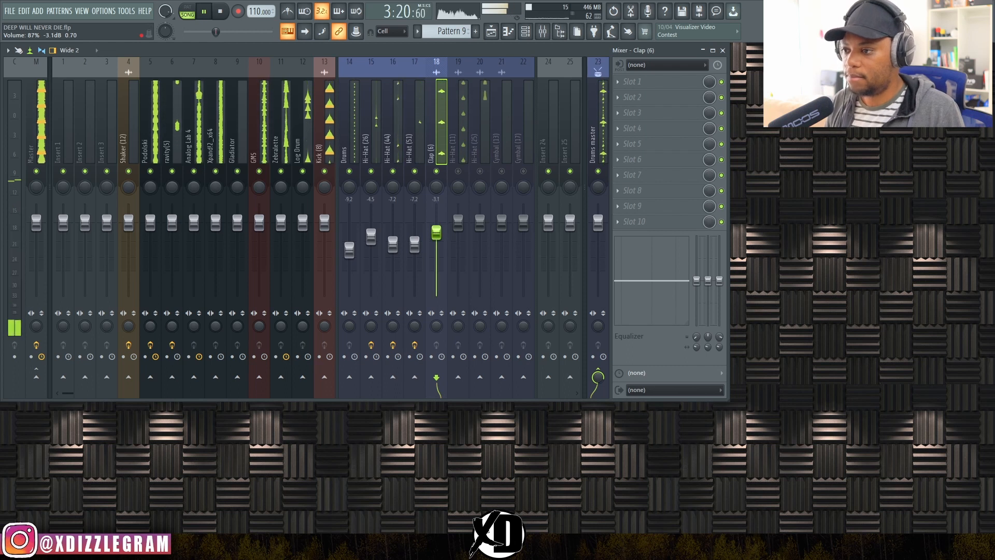
key(space)
Load Fruity Reeverb 2 into effect slot 2 of Clap (6), move its window clear of the track levels, and slightly lower its wet level.
click(651, 93)
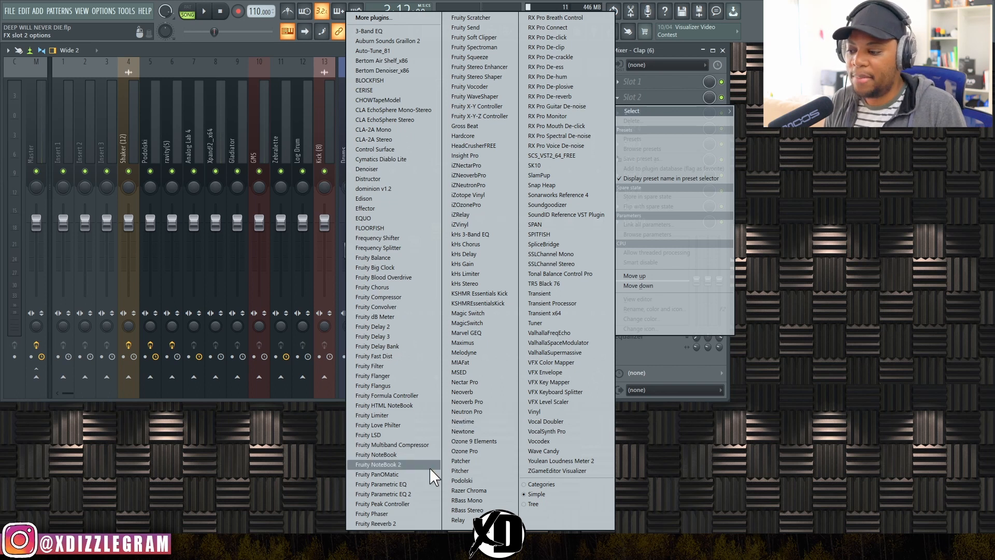
click(377, 524)
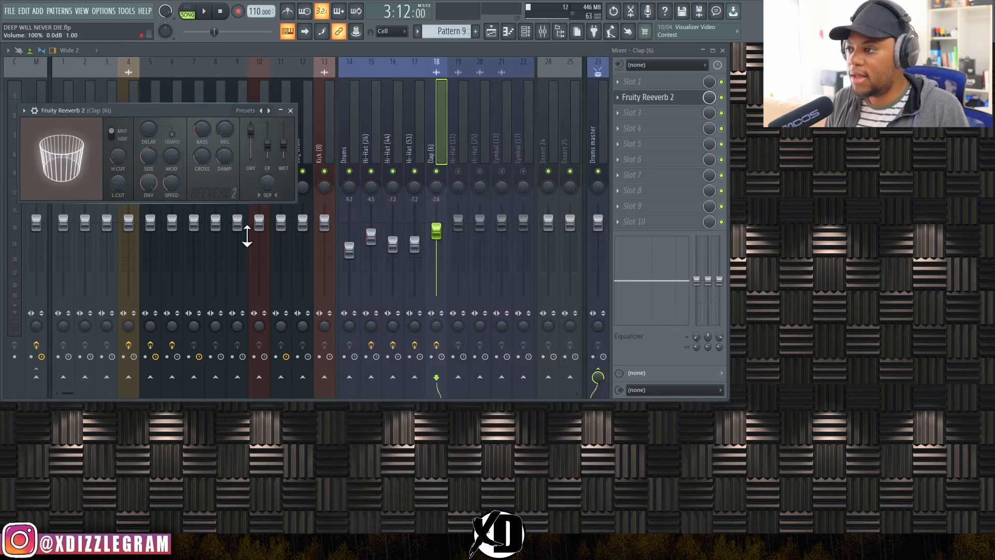
key(space)
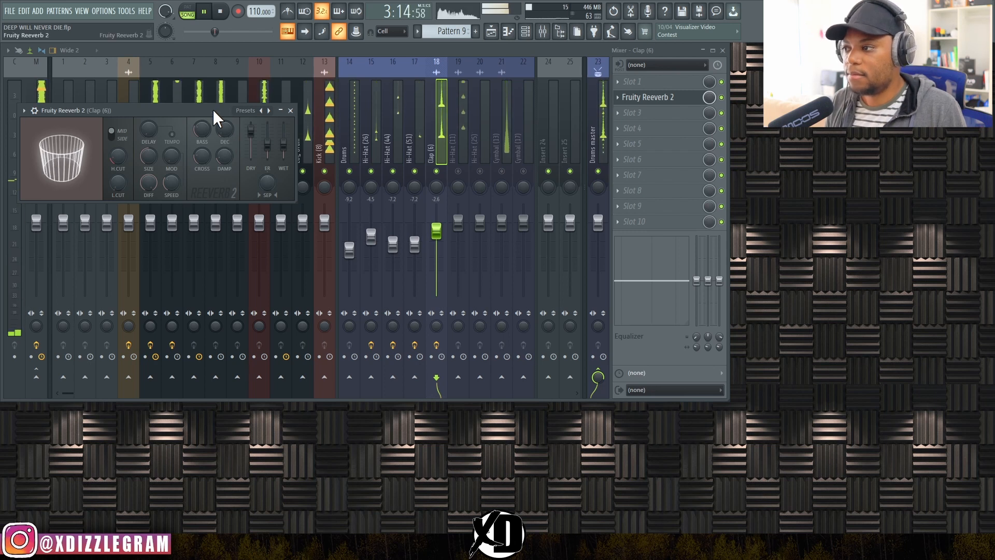
drag(213, 110, 257, 160)
drag(327, 196, 327, 199)
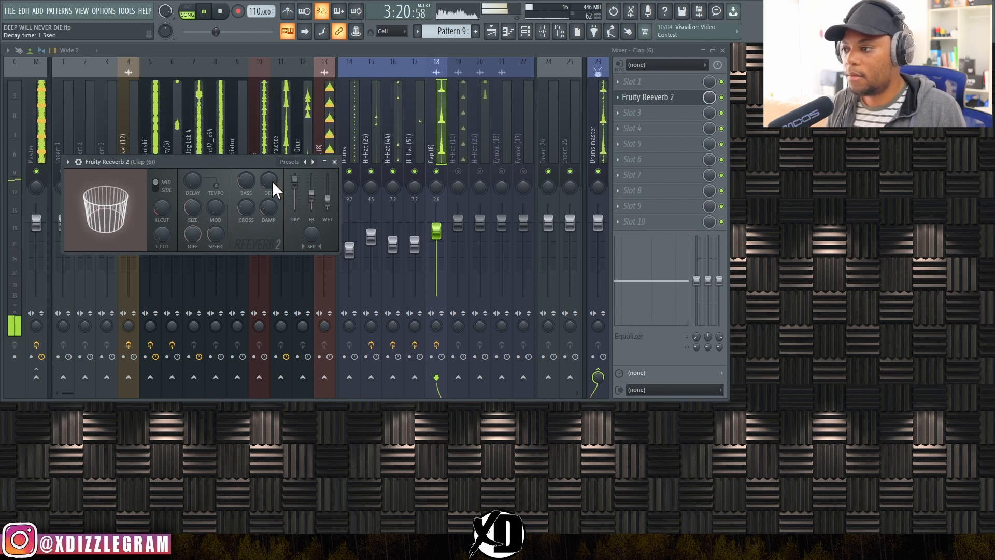
key(space)
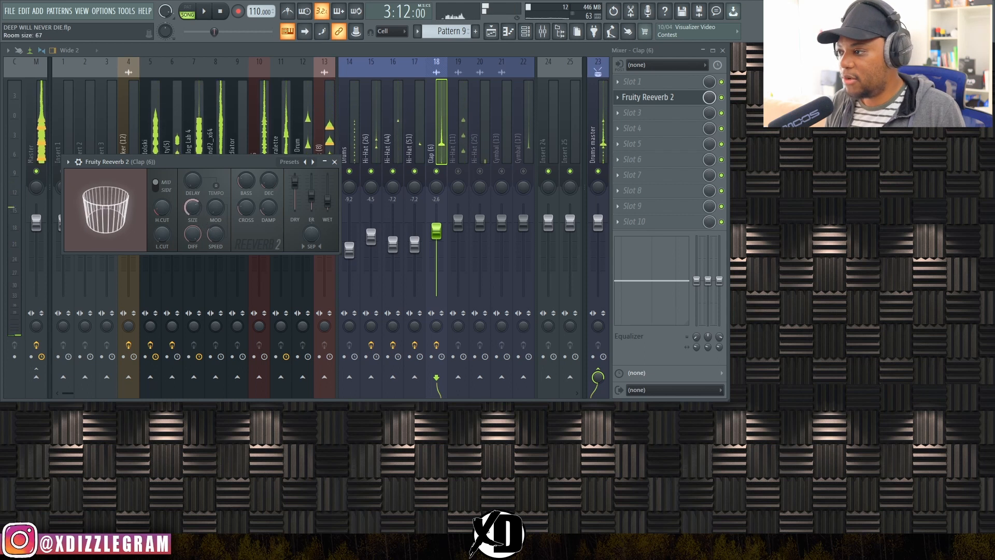
Set the Clap (6) reverb's room size to 100, raise its low cut and lower its high cut during playback, and close the plugin.
drag(192, 208, 193, 192)
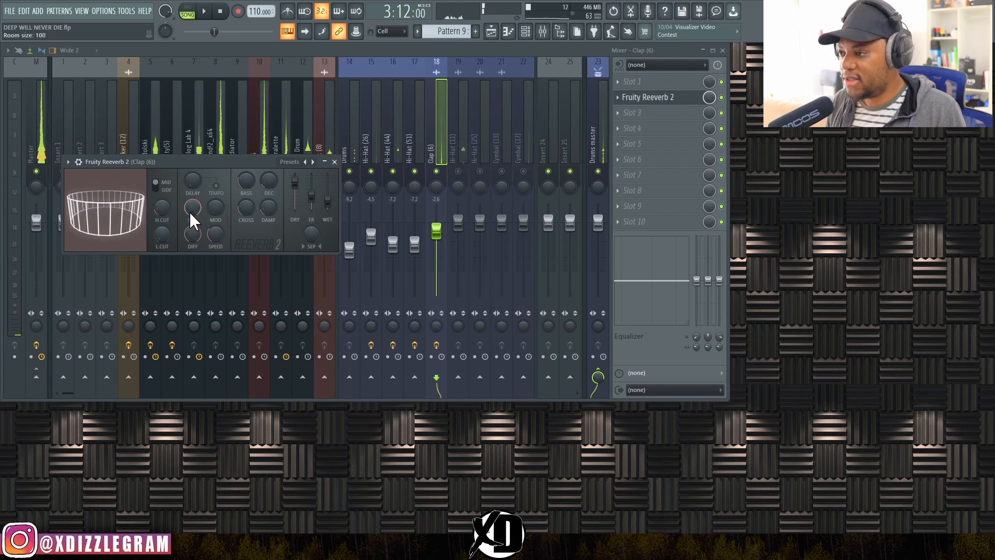
drag(237, 159, 264, 183)
key(space)
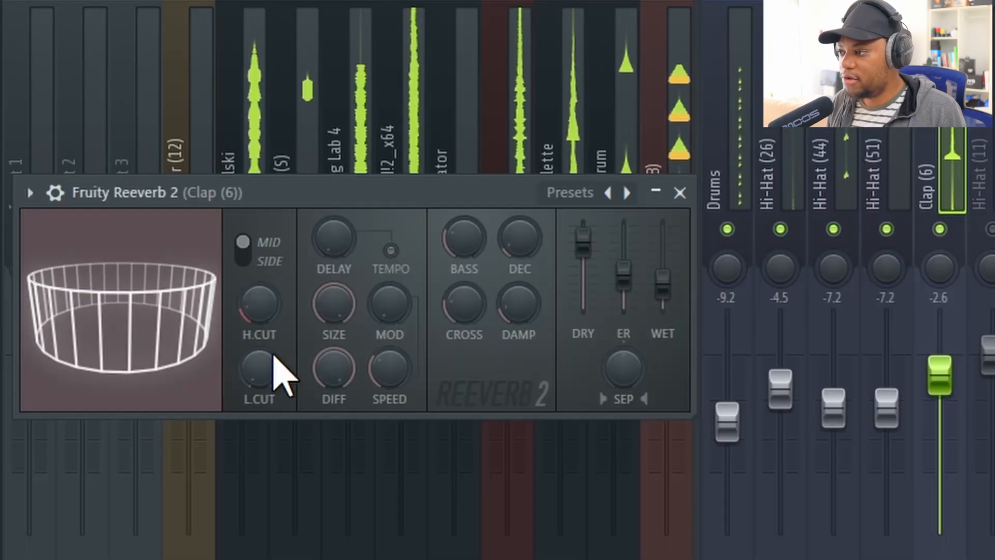
drag(259, 369, 259, 355)
drag(259, 311, 259, 316)
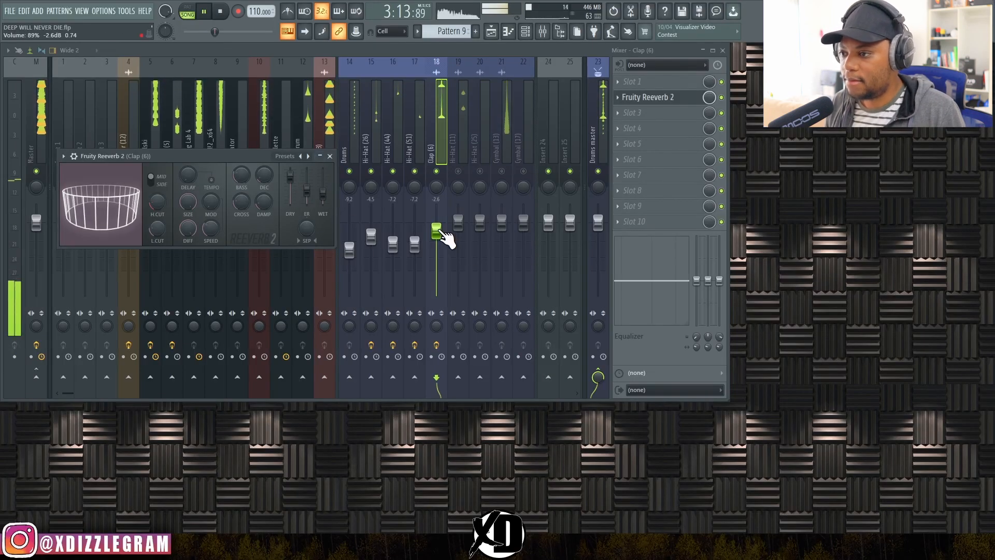
key(Escape)
Lower the Clap (6) volume to about -4.1 dB while listening to the section.
drag(436, 233, 436, 234)
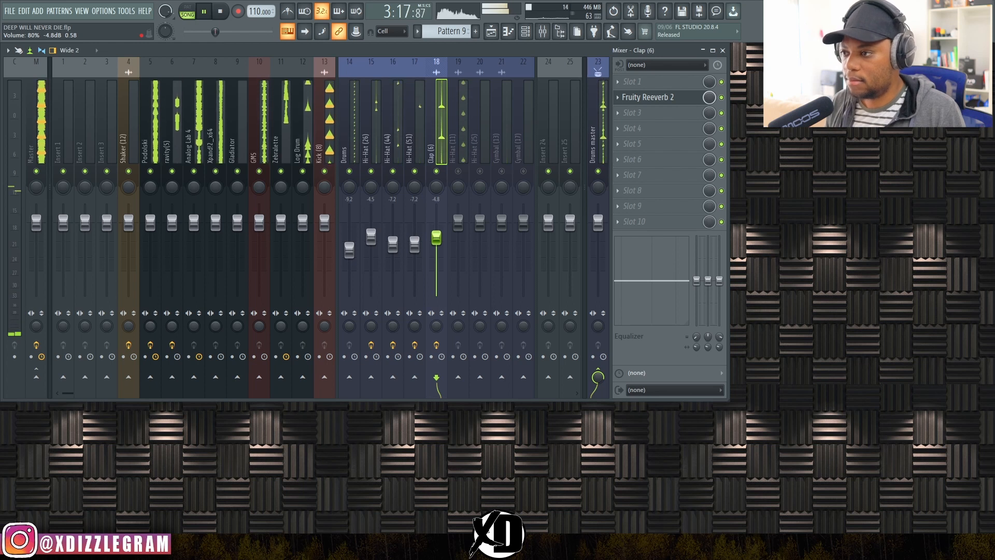
drag(437, 236, 436, 236)
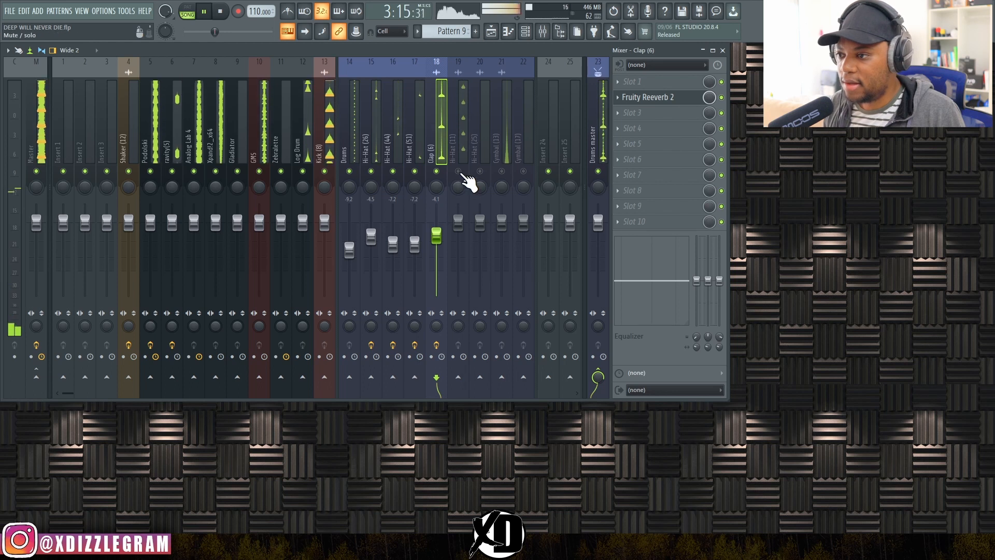
key(space)
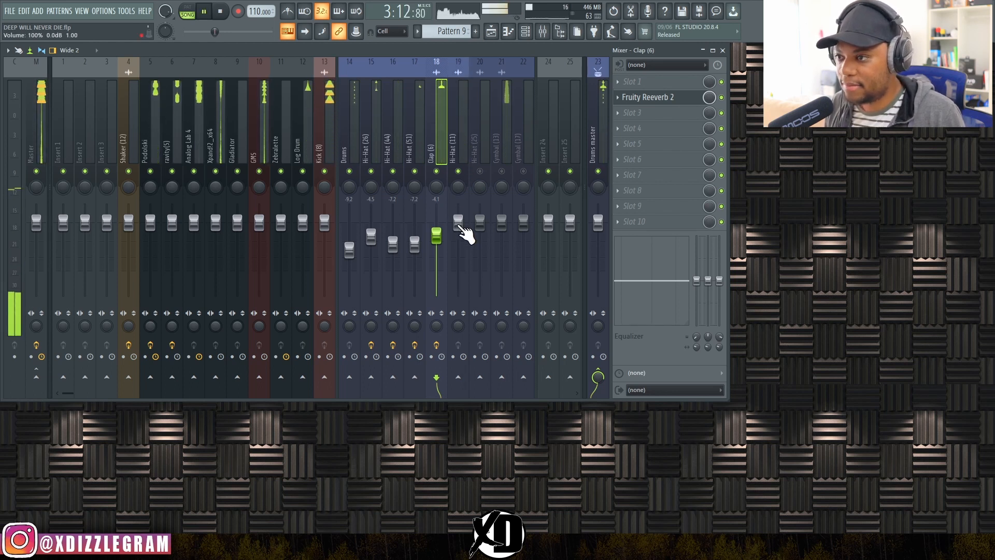
Unmute Hi-Hat (11) and lower its volume to about -4.6 dB during playback.
click(459, 224)
drag(458, 233, 458, 234)
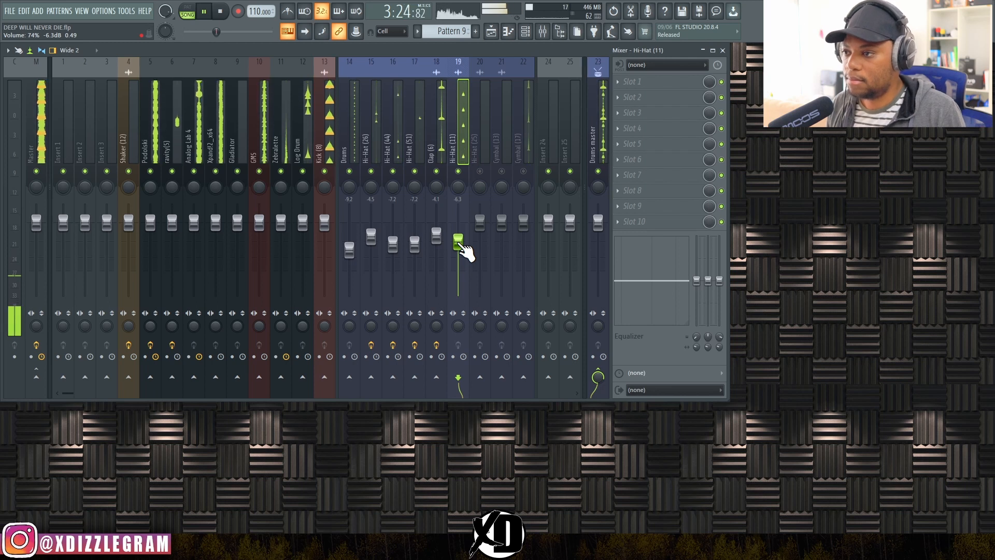
drag(459, 244, 459, 238)
key(space)
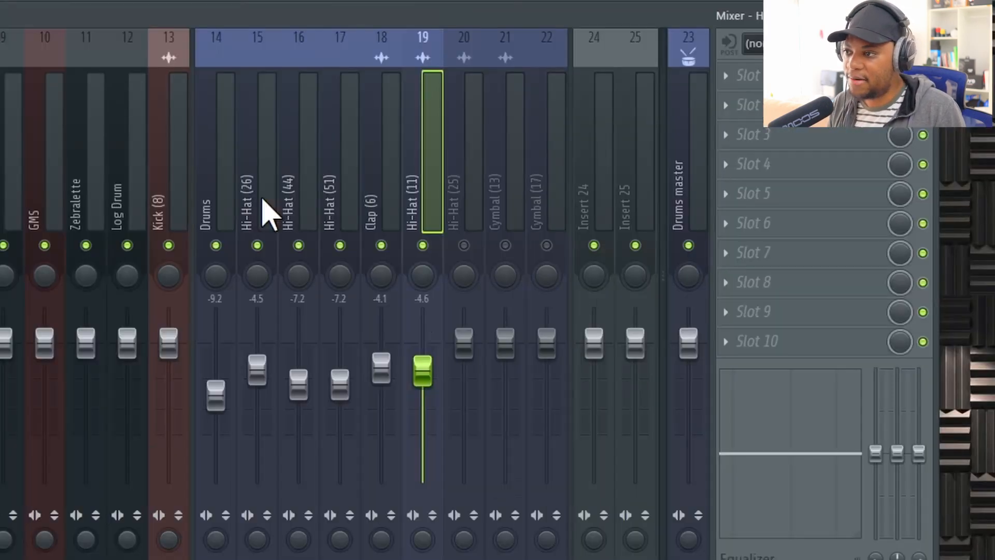
Spread the hi-hats in stereo by panning Hi-Hat (44) slightly left and Hi-Hat (51) to the right.
key(space)
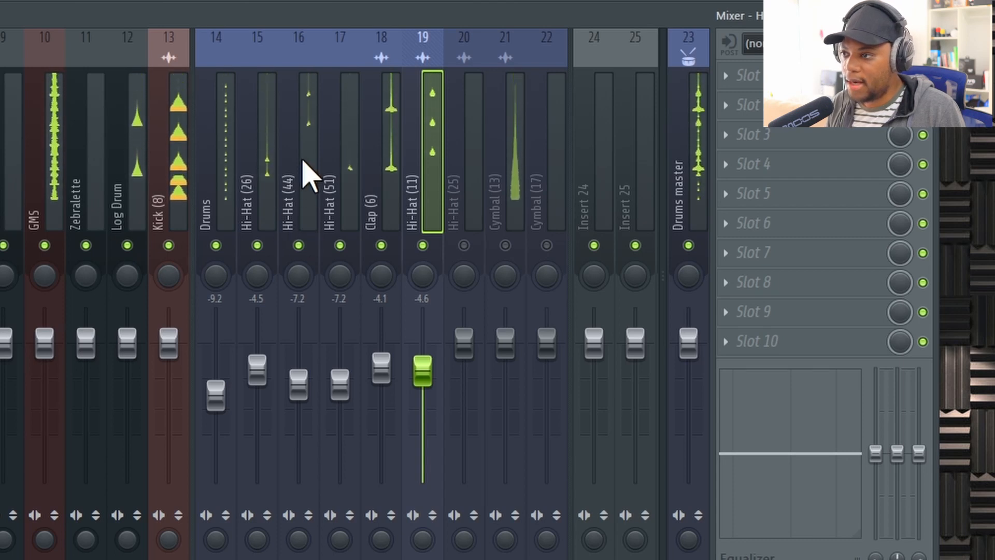
click(312, 177)
click(298, 276)
drag(334, 285, 334, 278)
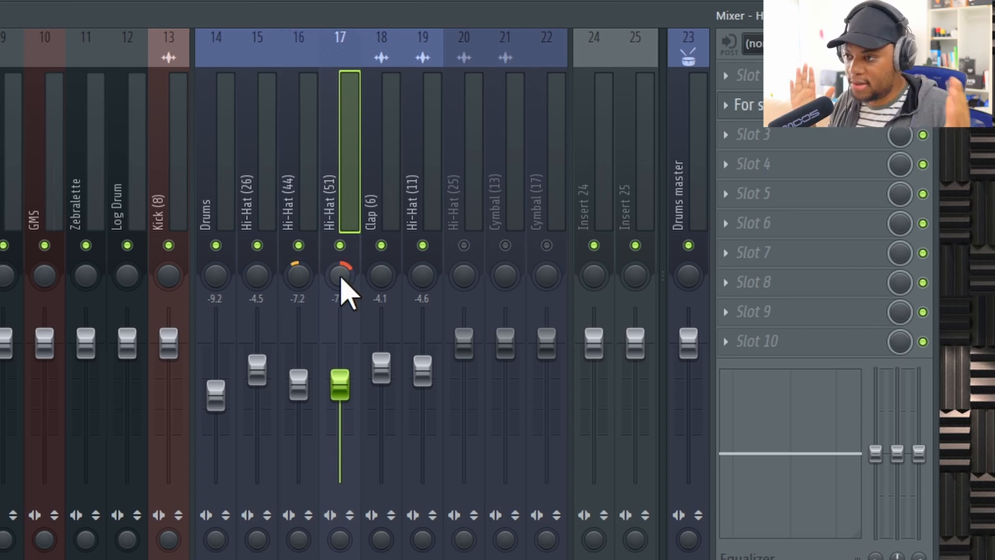
click(296, 281)
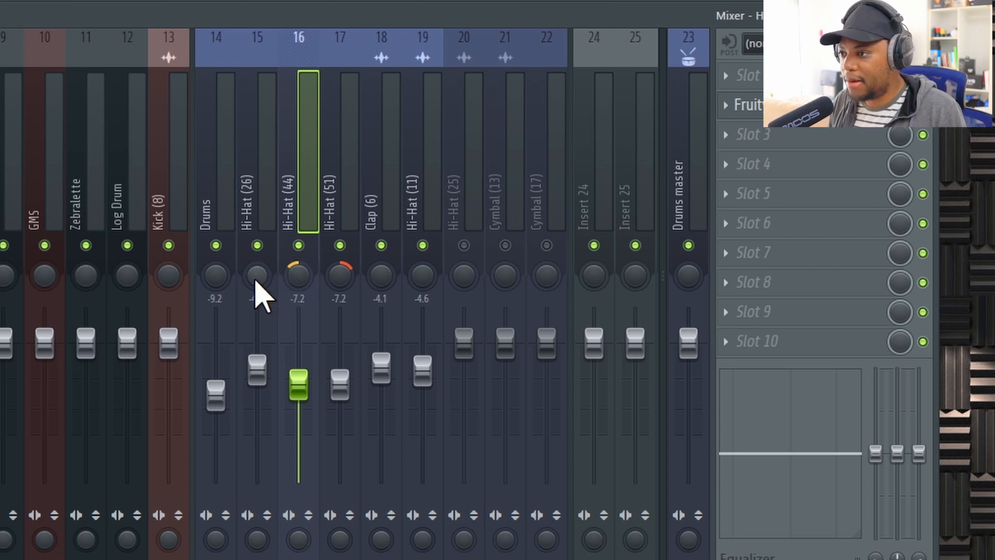
During playback, pan Drums slightly left and Hi-Hat (11) about 13% right.
key(space)
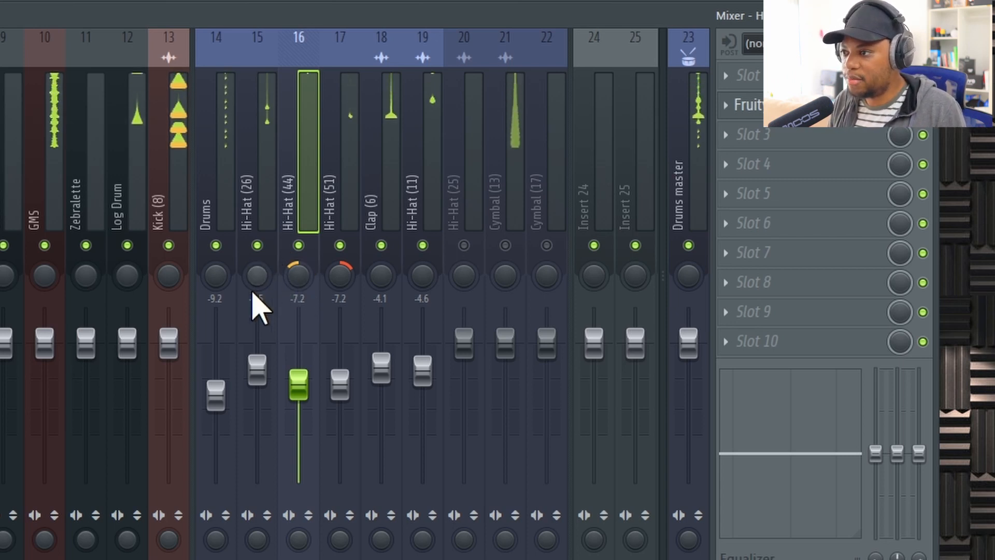
drag(214, 274, 214, 278)
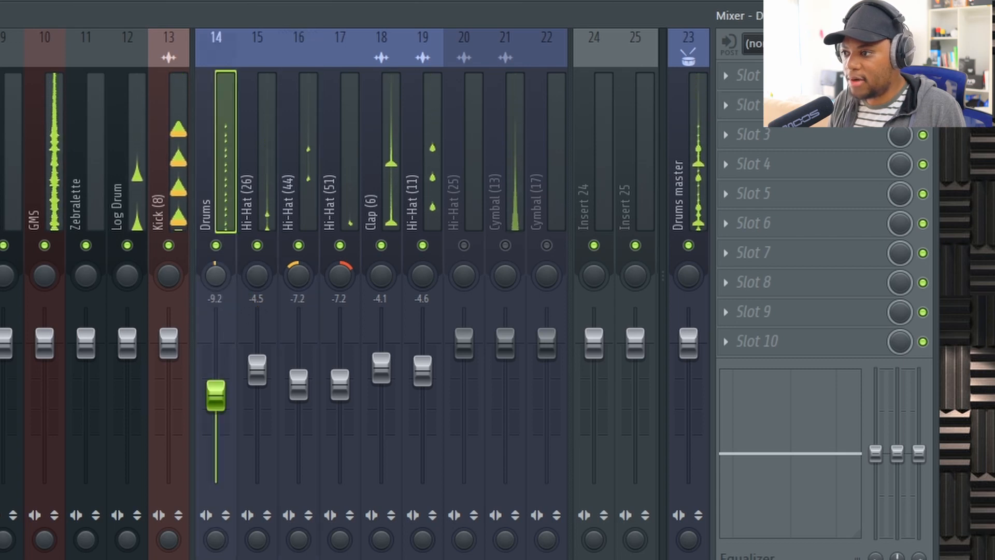
key(space)
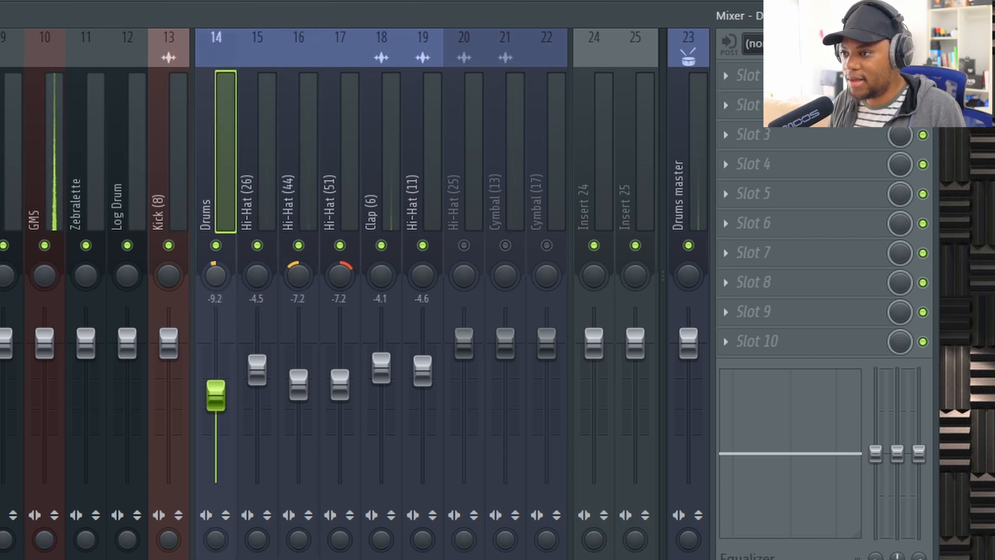
key(space)
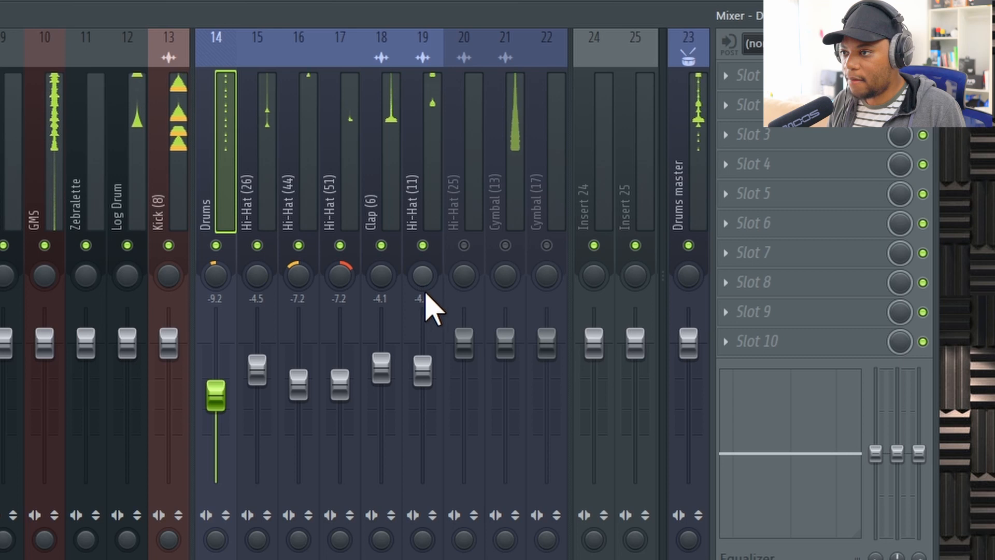
drag(427, 285, 427, 281)
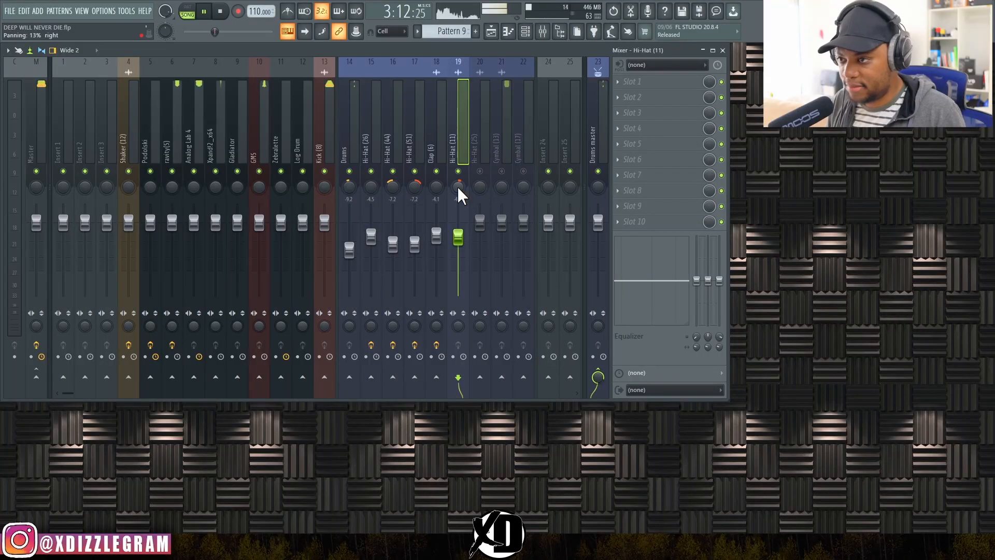
Unmute Cymbal (13) and lower its volume to about -8.3 dB during playback, and trim Clap (6) to about -4.2 dB.
click(502, 171)
key(space)
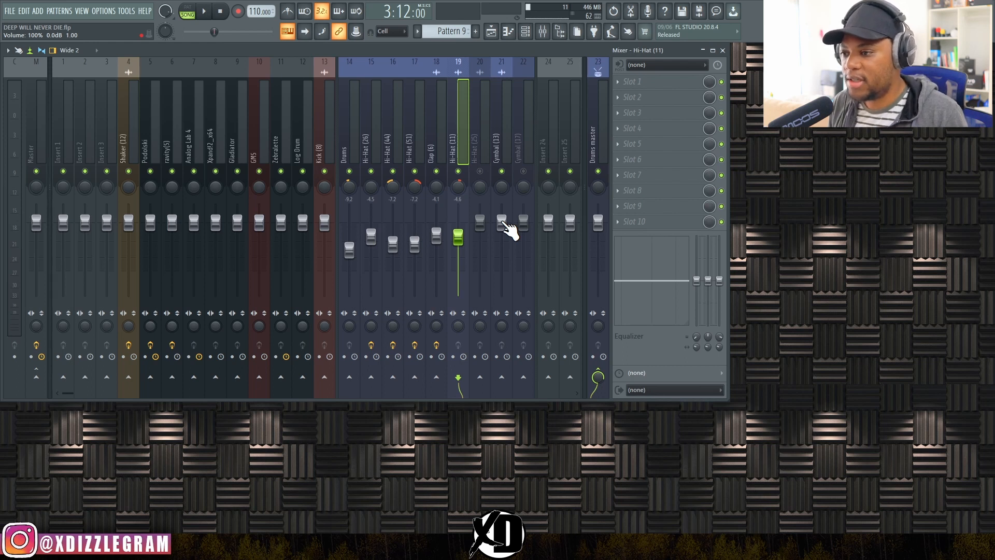
drag(502, 222, 502, 243)
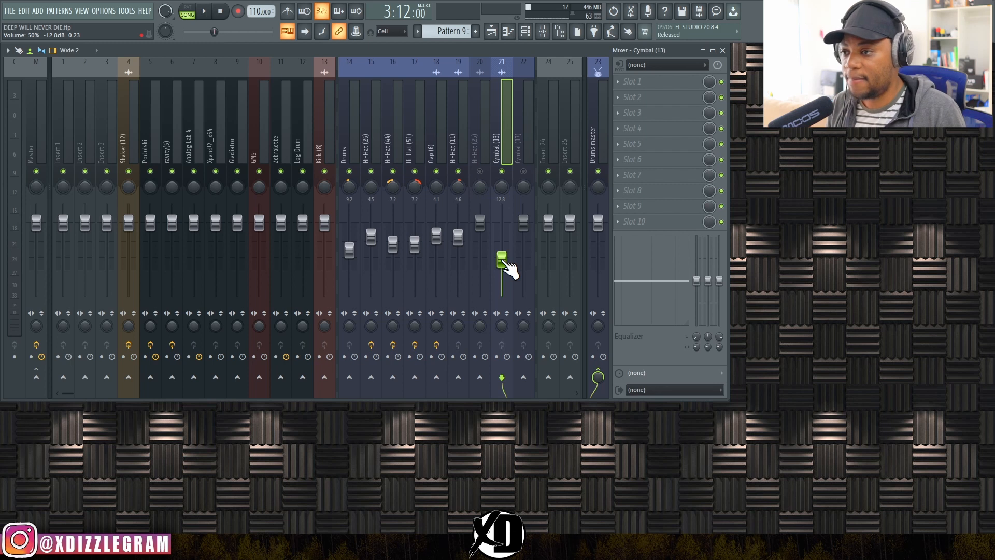
key(space)
drag(509, 264, 508, 262)
key(space)
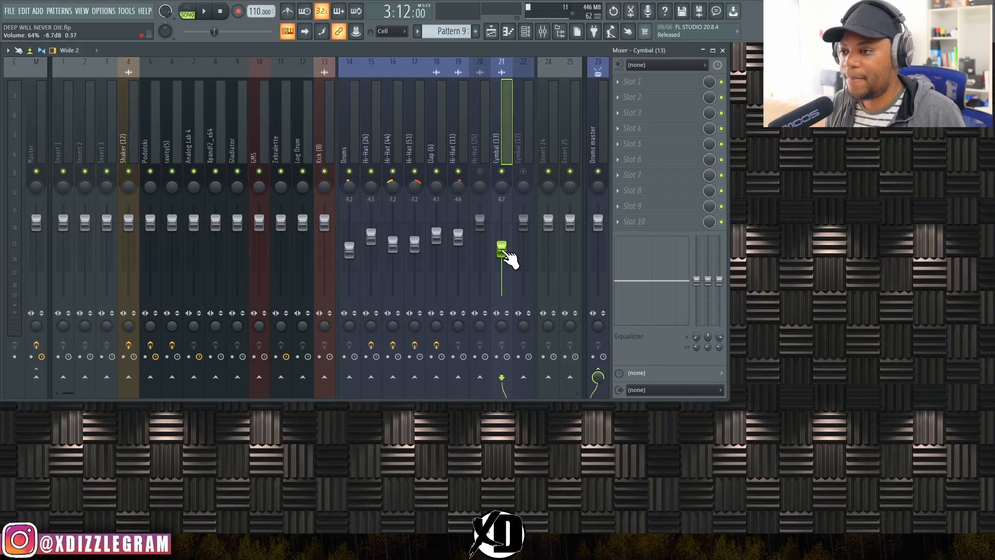
key(space)
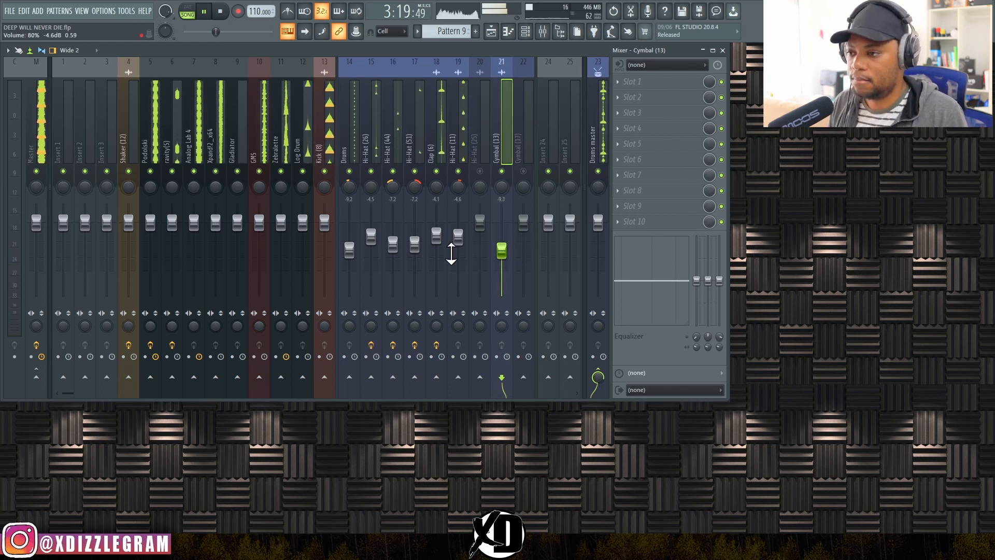
drag(438, 236, 438, 238)
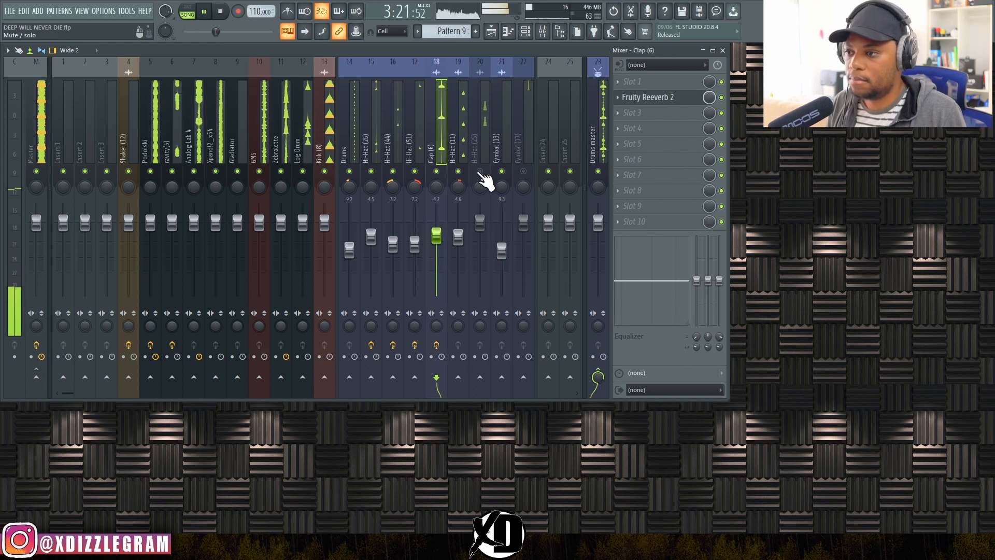
Unmute Hi-Hat (25), lower its volume to about -3.4 dB while listening, and save the project.
click(481, 172)
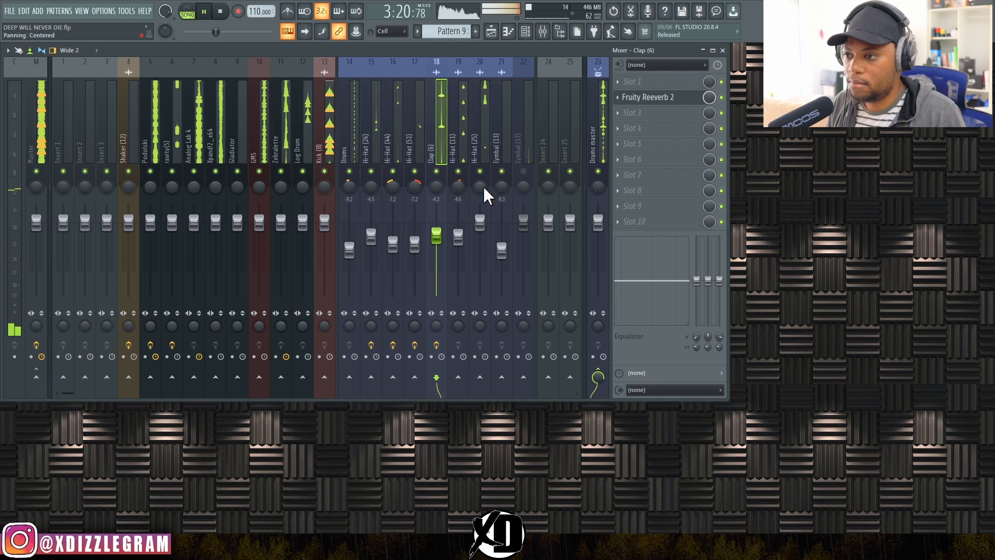
drag(480, 222, 479, 224)
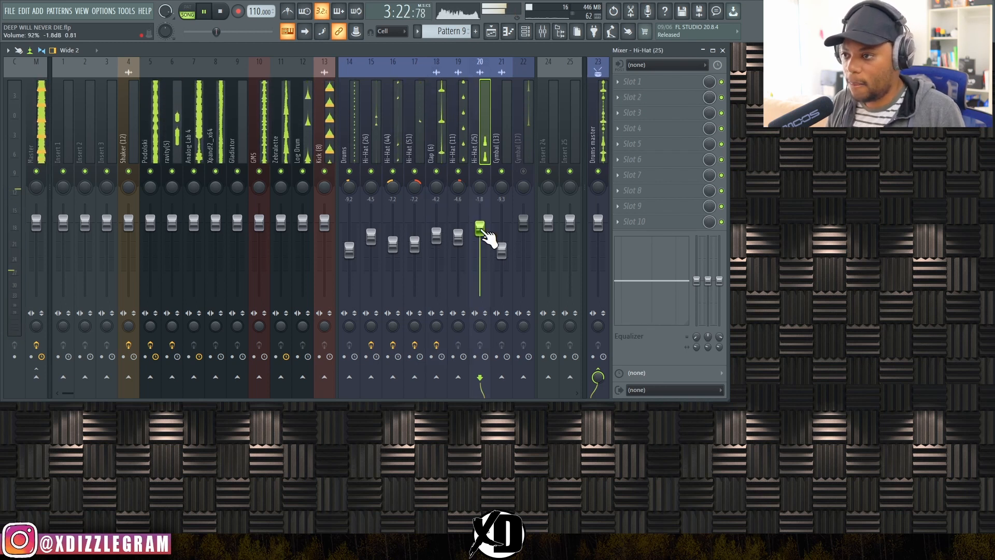
key(space)
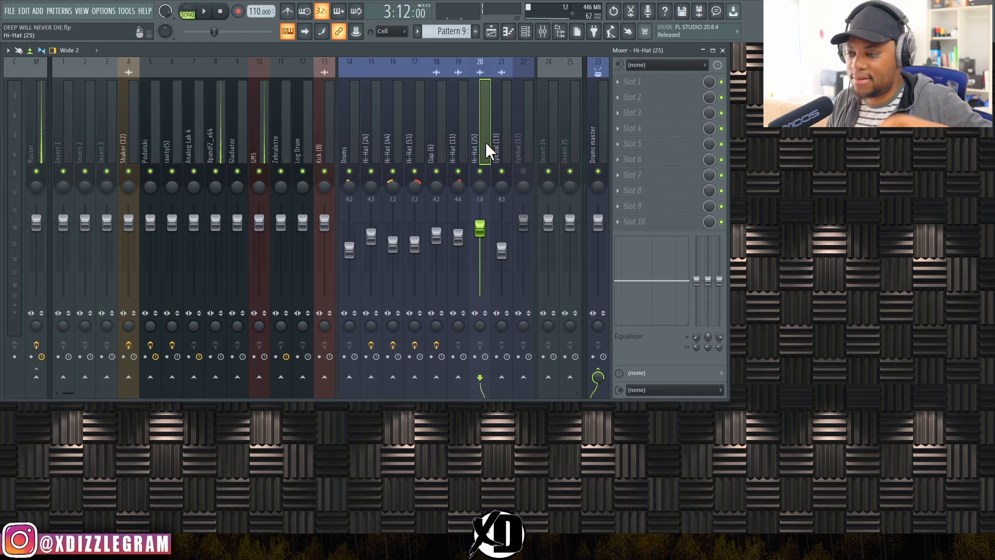
key(space)
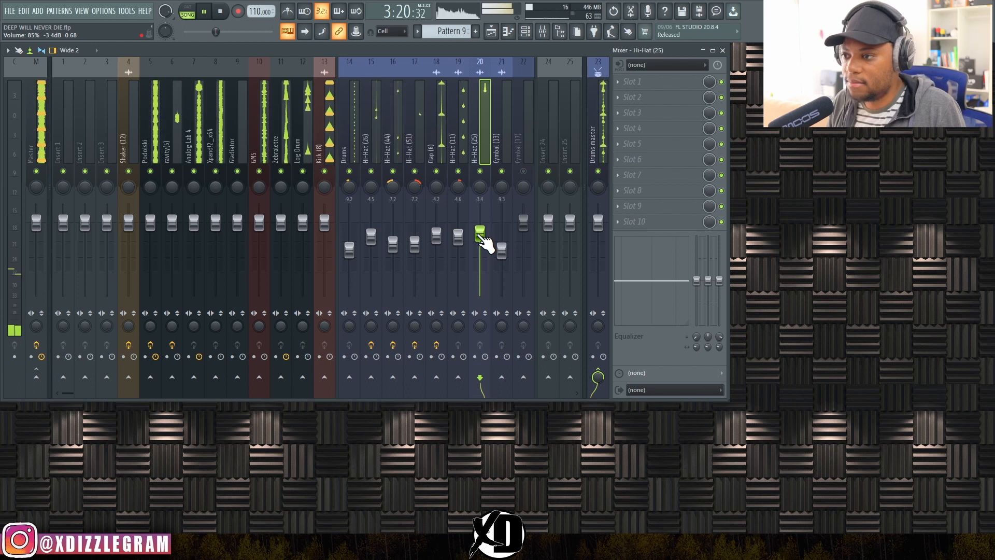
key(space)
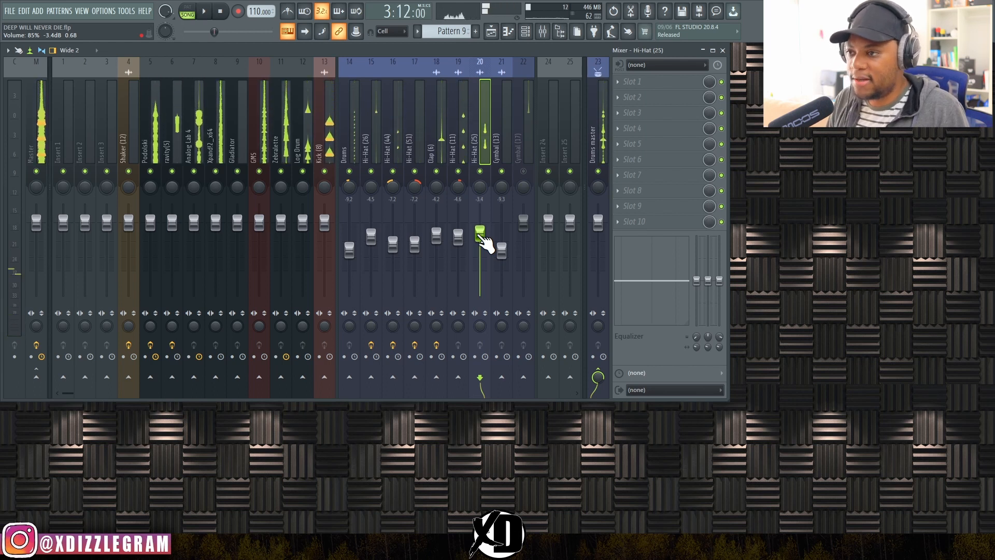
key(ctrl+s)
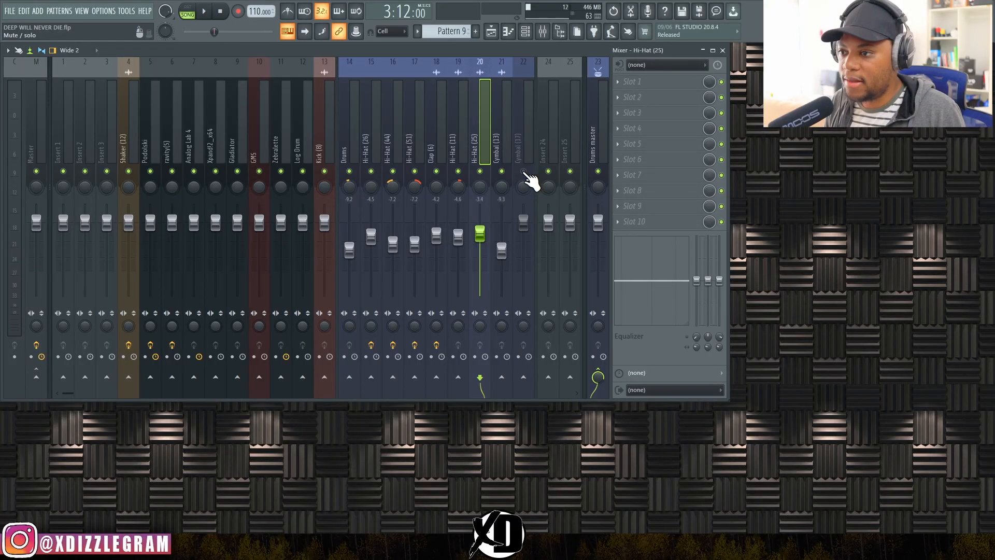
Unmute Cymbal (17) and set the playlist loop selection from bar 93 to bar 97 to listen to it.
click(524, 171)
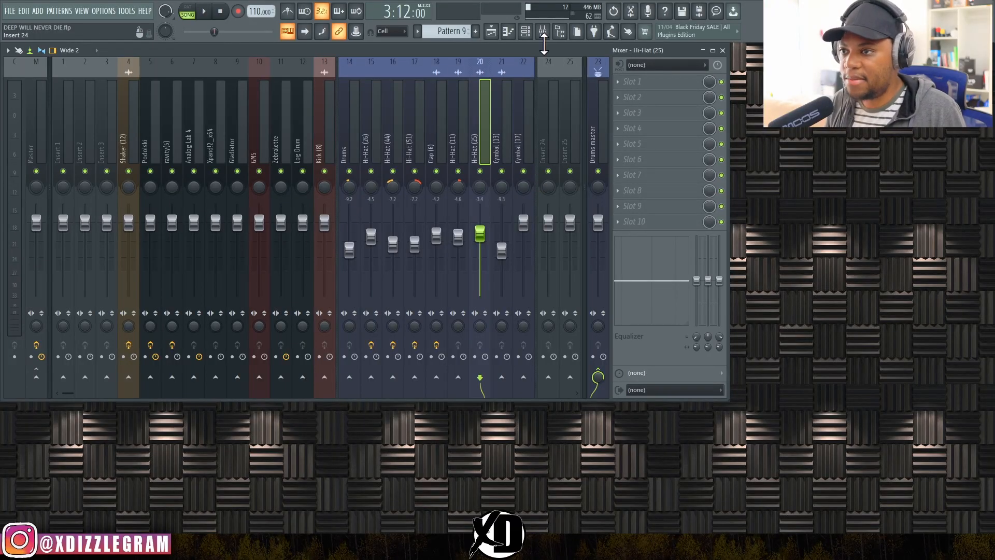
click(491, 31)
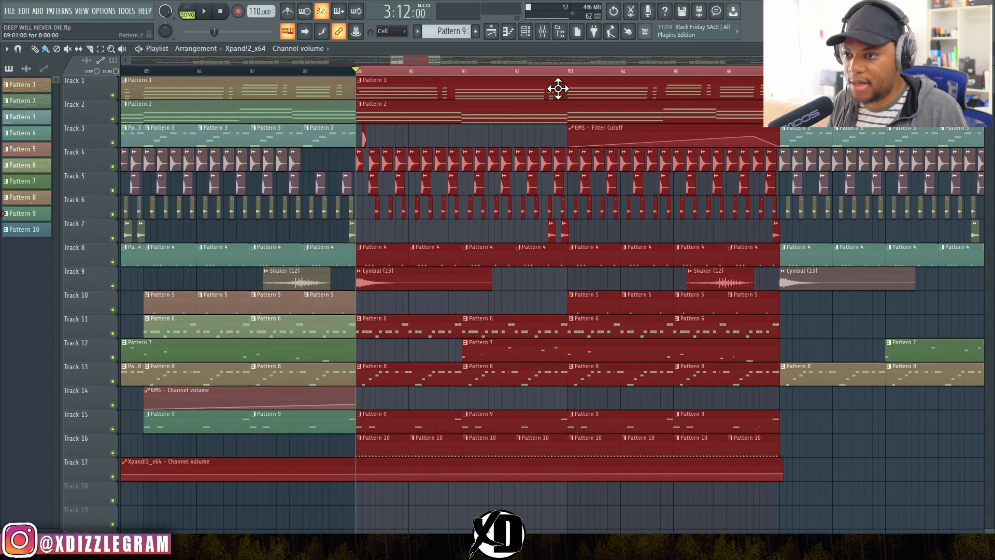
click(714, 72)
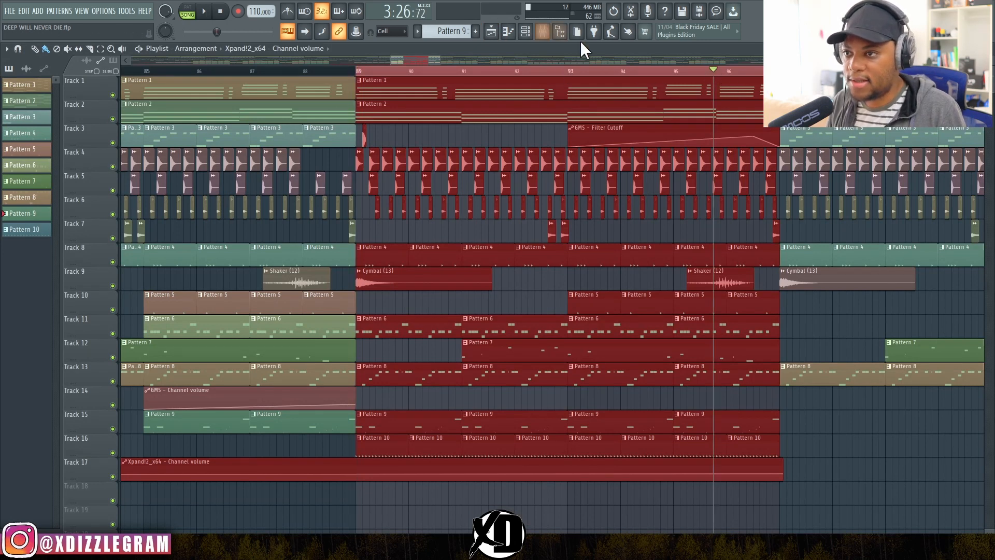
click(543, 31)
key(space)
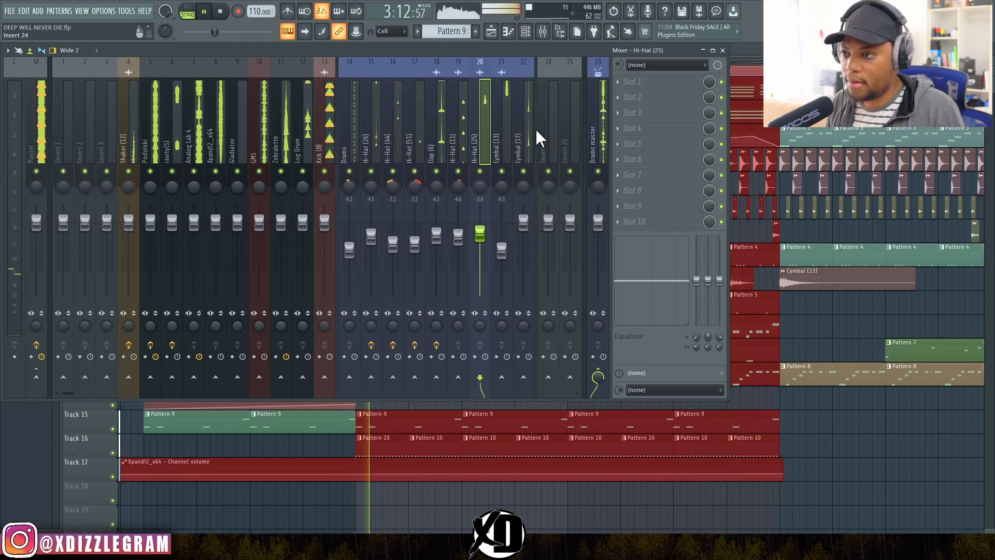
click(751, 52)
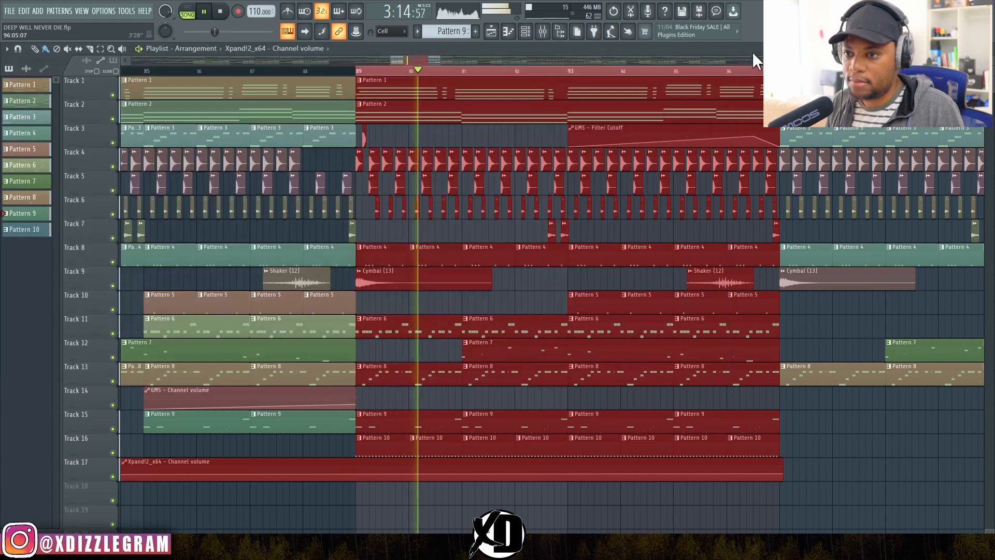
click(570, 74)
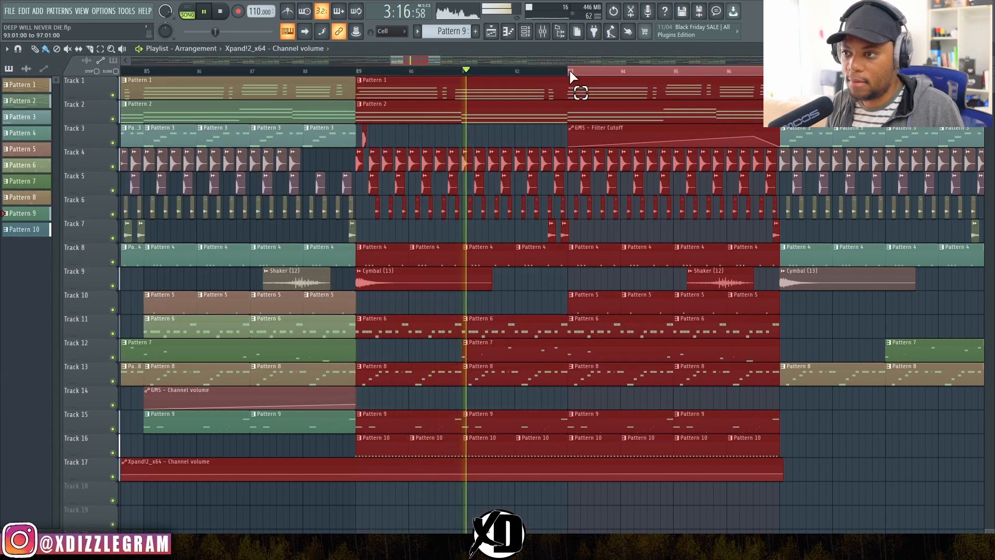
click(543, 31)
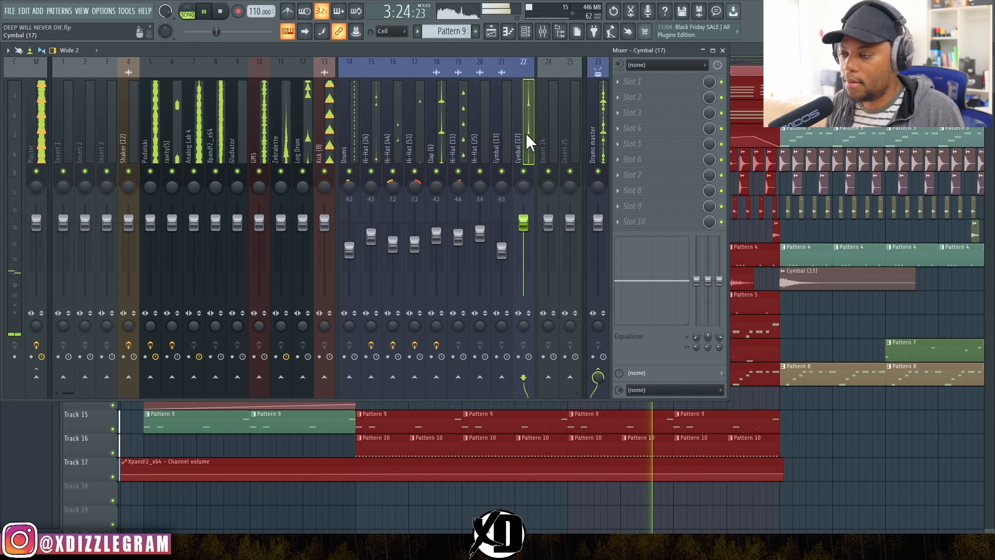
key(space)
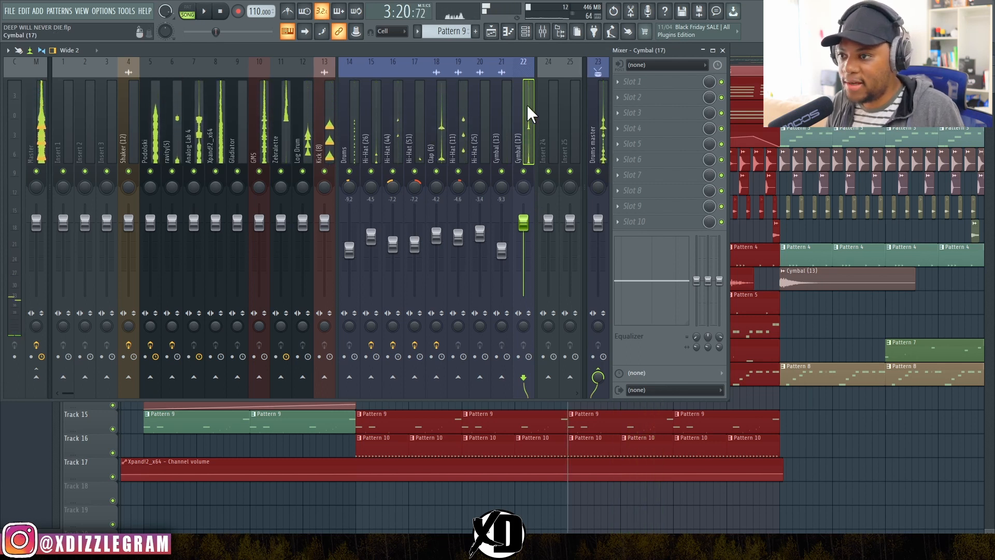
Rename the Cymbal (17) mixer track as Ride.
right_click(527, 104)
click(574, 72)
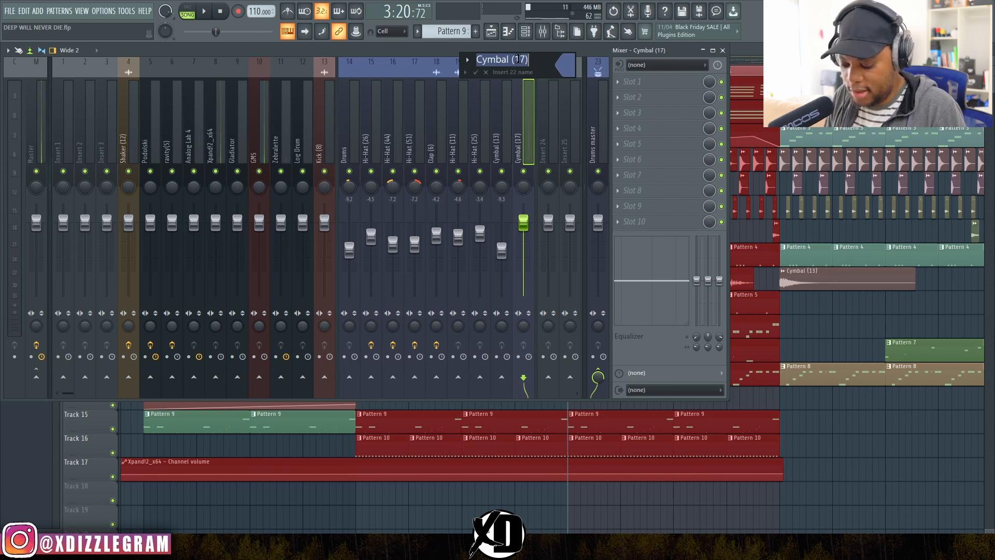
click(475, 72)
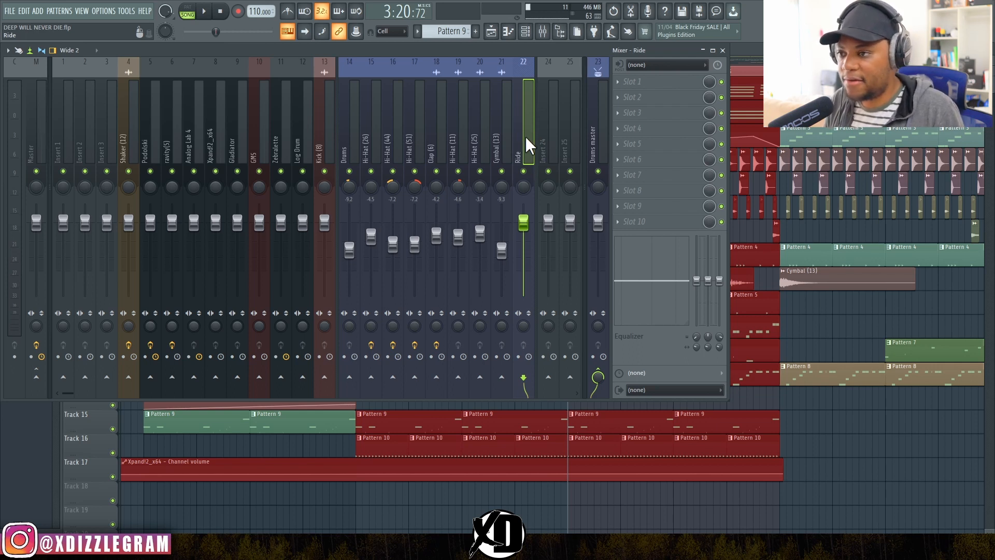
Lower the Ride volume to about -2.6 dB while playing the looped section.
key(space)
drag(520, 208, 523, 226)
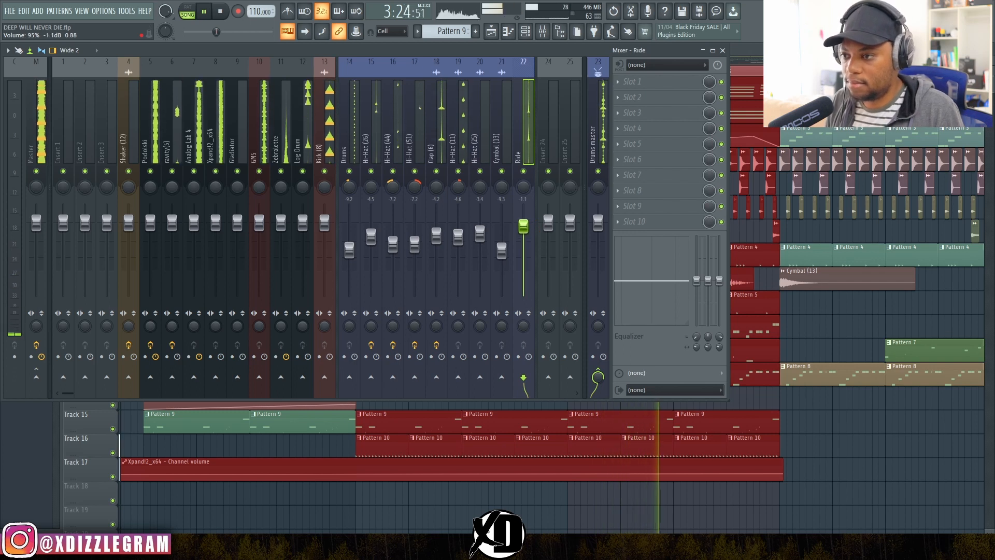
key(space)
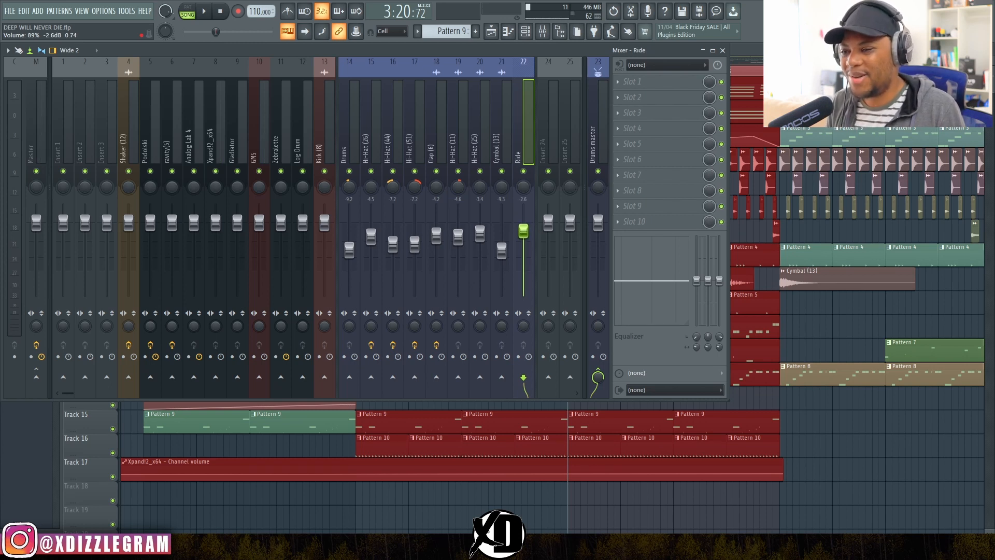
Insert Fruity parametric EQ 2 in slot 3 of the Ride track, boosting the high shelf and cutting the low shelf.
click(663, 118)
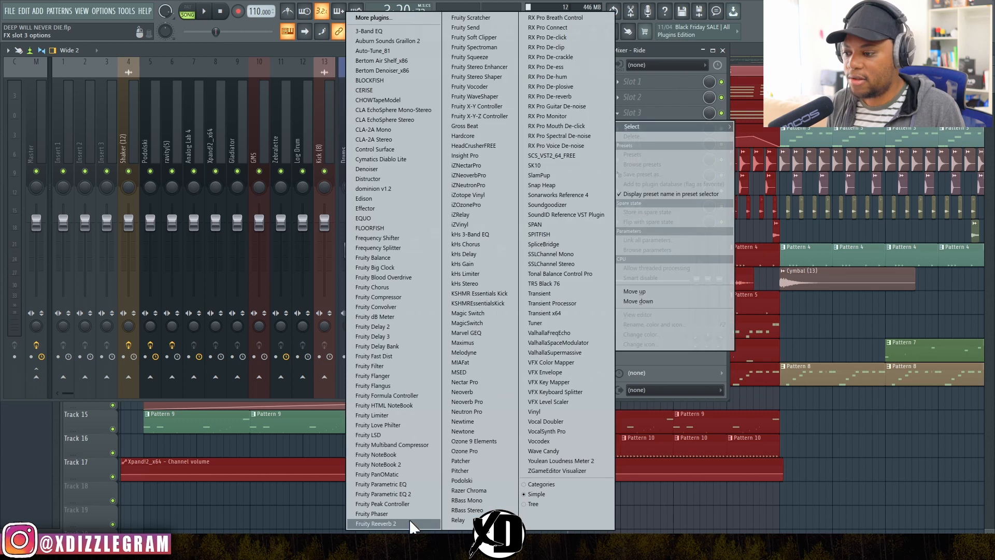
click(416, 493)
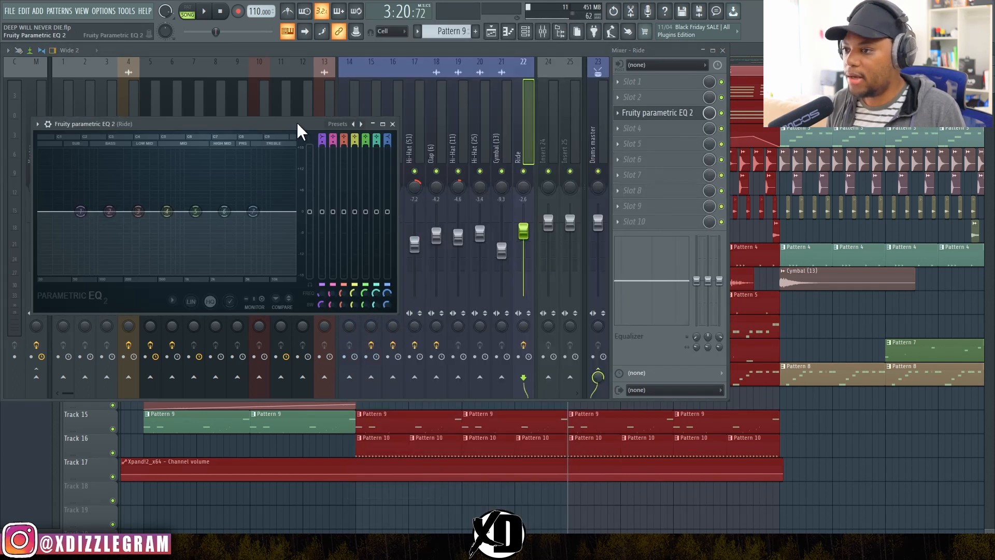
drag(297, 123, 372, 167)
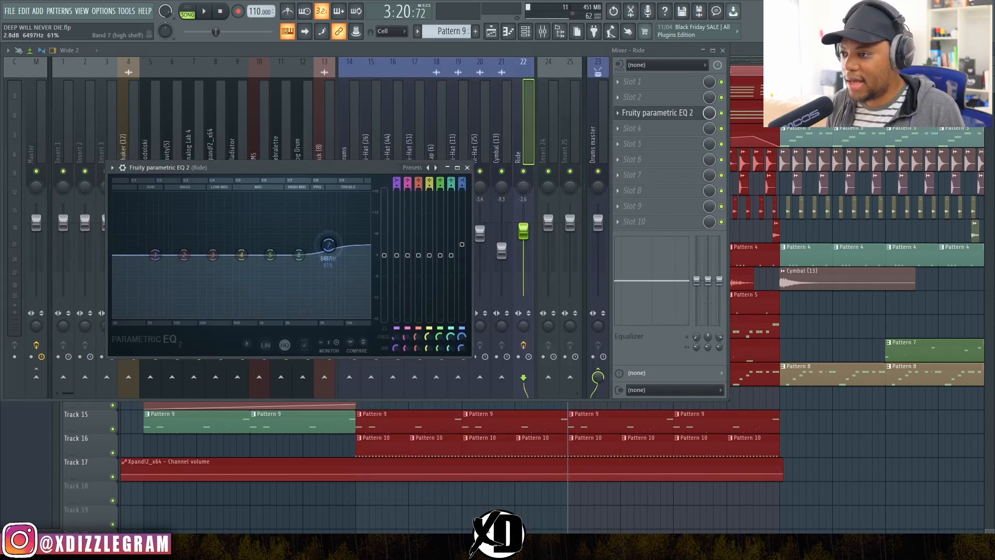
drag(155, 256, 208, 278)
Refine the Ride EQ during playback by lowering the high shelf's frequency slightly and dipping band 5, and listen to the drums in the mix.
key(space)
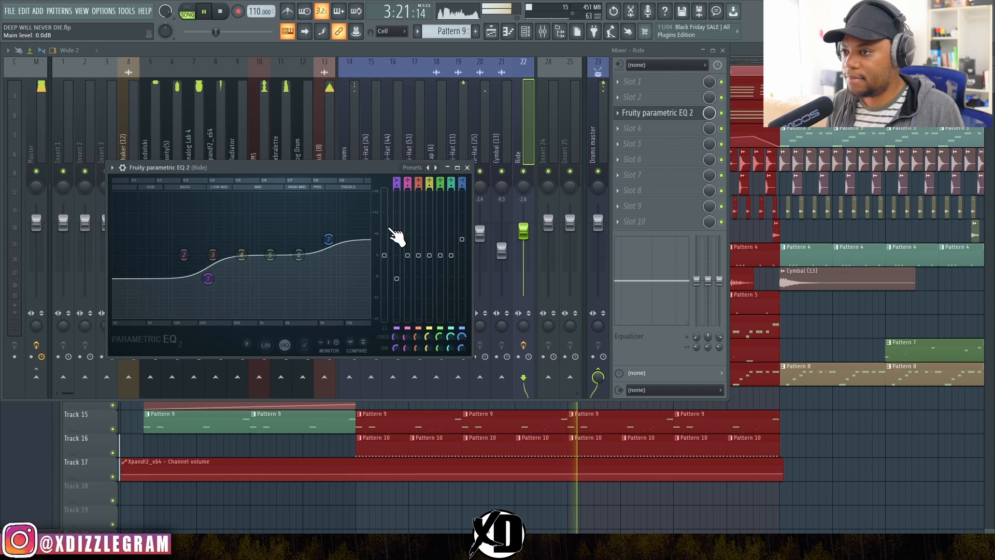
mouse_move(329, 239)
mouse_down()
mouse_move(321, 227)
mouse_move(336, 220)
mouse_move(321, 237)
mouse_up()
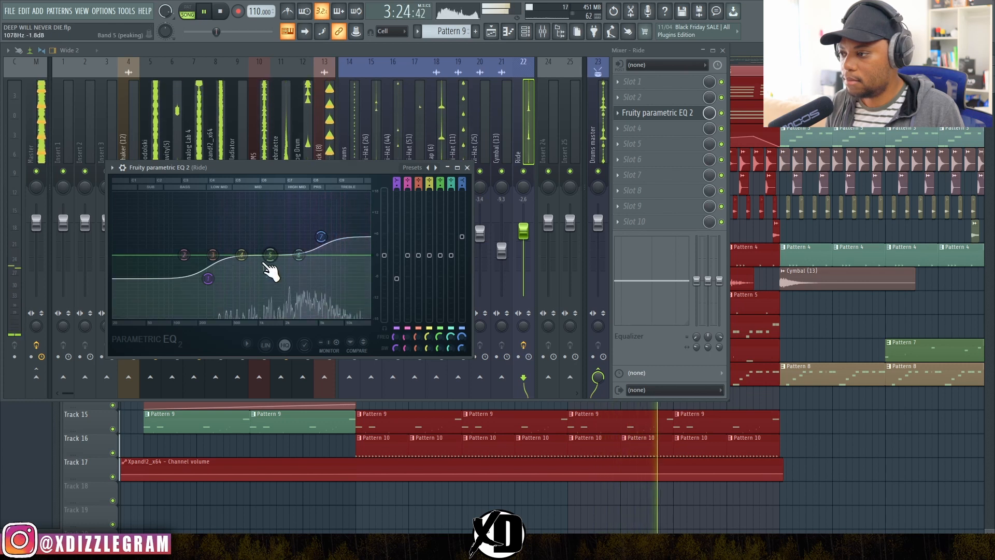
drag(270, 254, 272, 267)
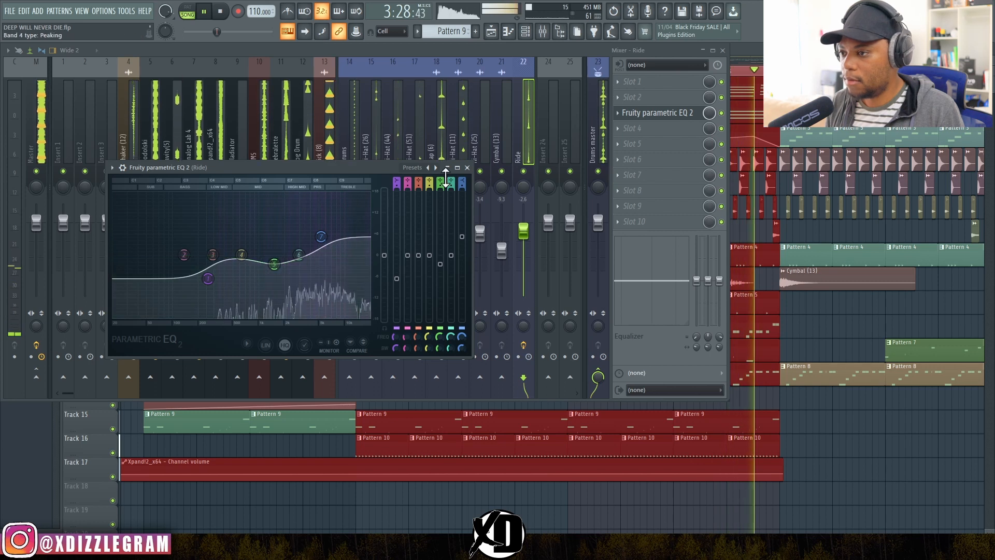
key(space)
click(467, 167)
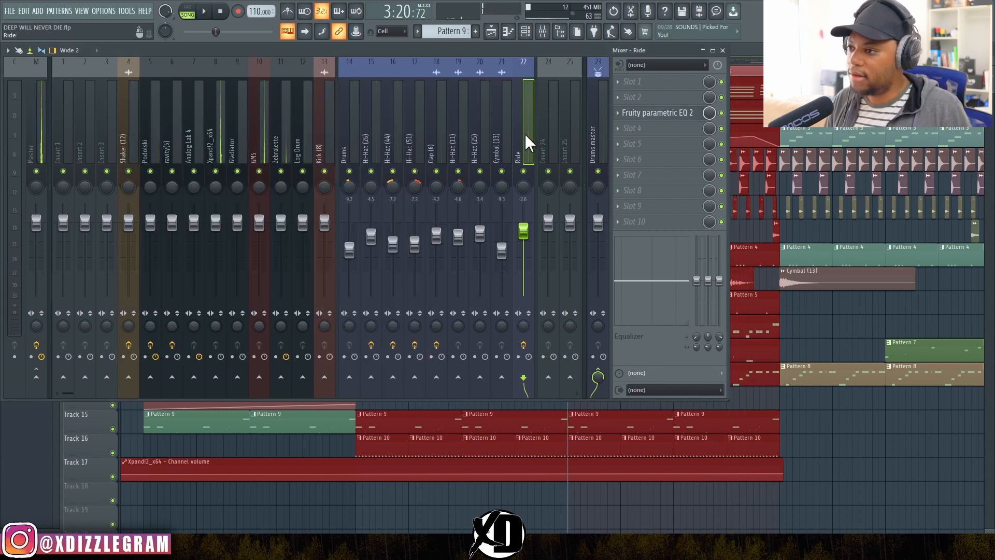
key(space)
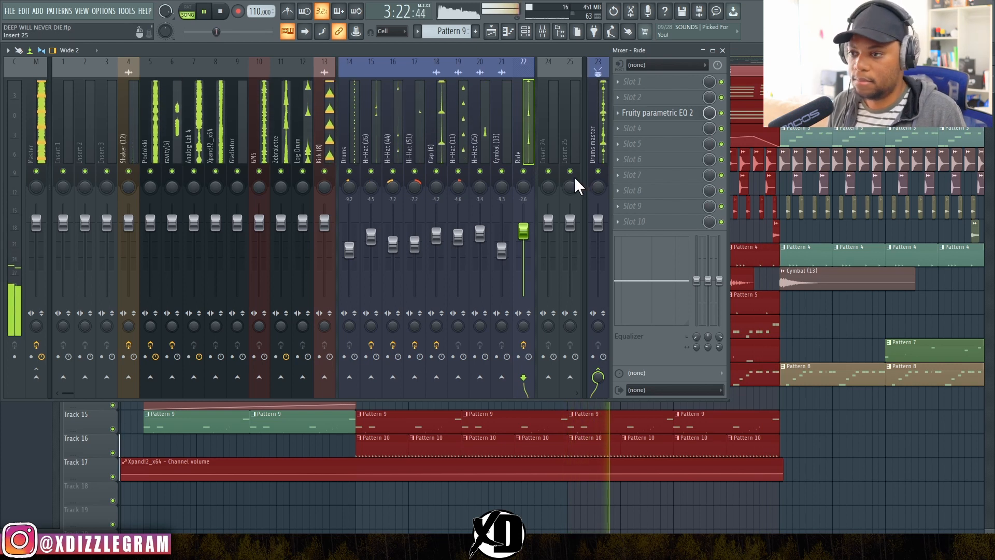
key(space)
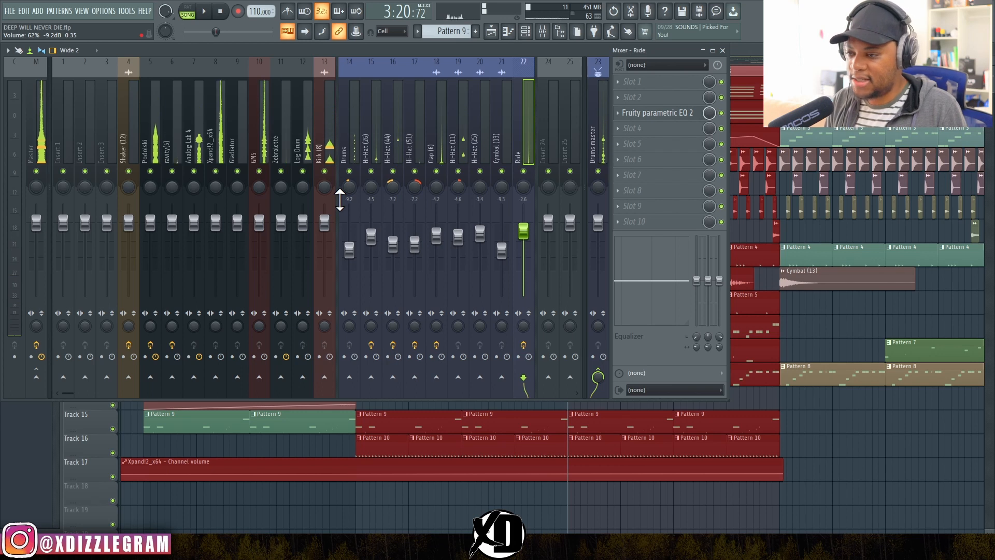
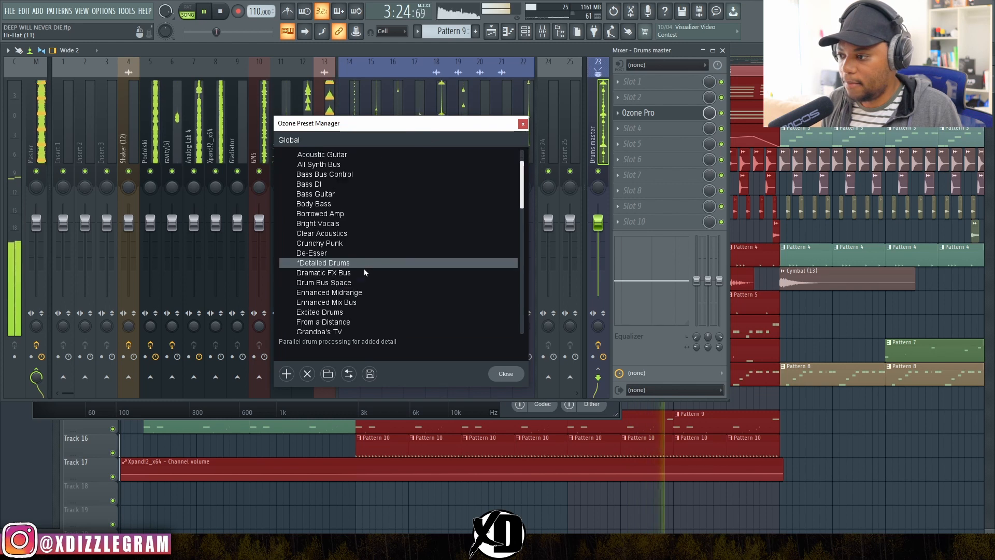
Load the Drum Bus Space preset in Ozone Pro on the Drums master track during playback.
scroll(398, 252, down, 1)
scroll(398, 248, down, 1)
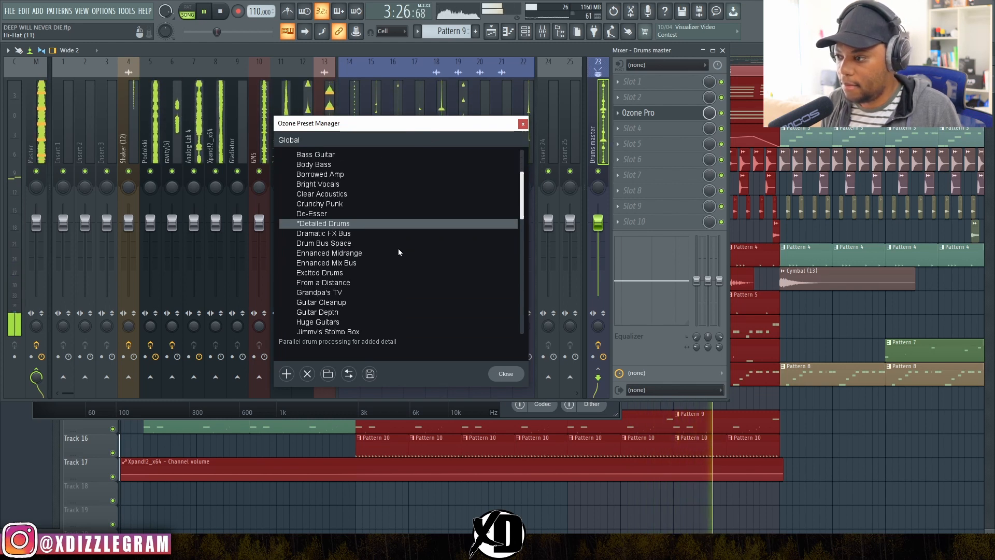
click(338, 244)
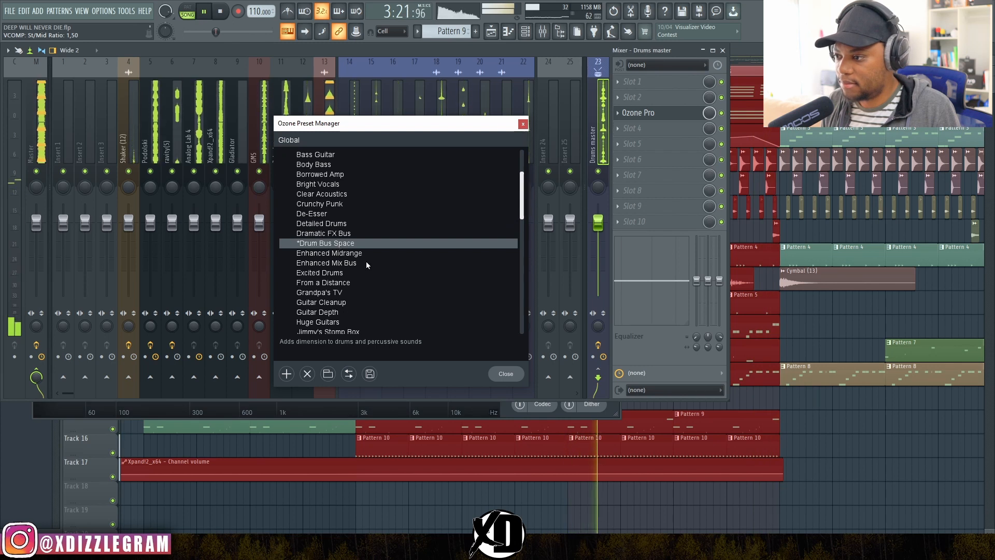
Try the Excited Drums preset in Ozone Pro on the Drums master track during playback.
click(336, 273)
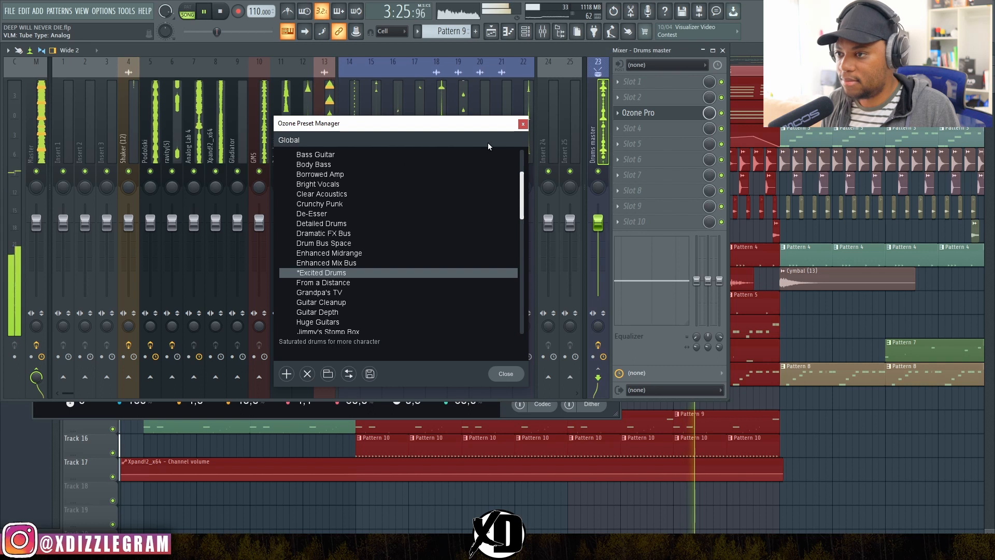
click(523, 124)
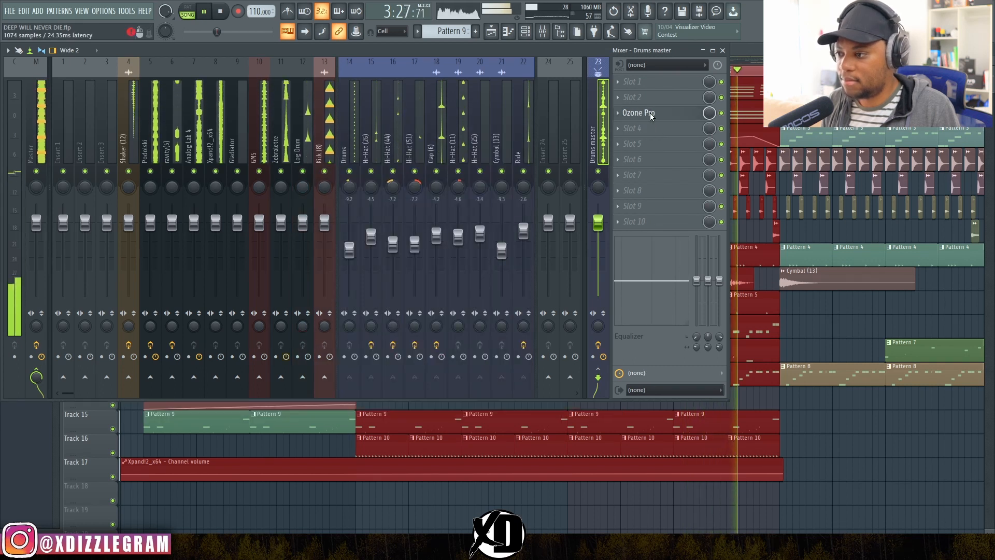
click(638, 113)
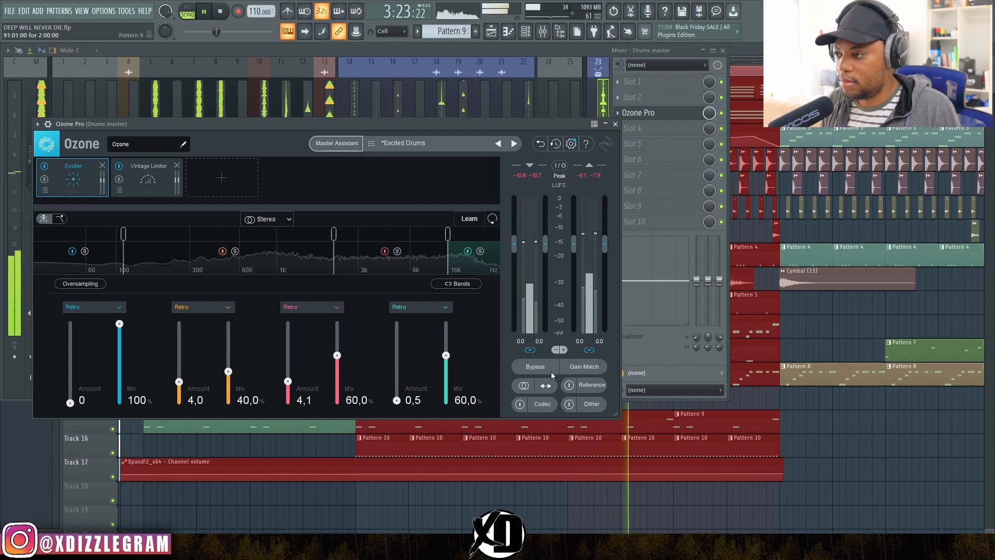
key(space)
Browse the Instruments and Busses presets in Ozone Pro, trying Rock Drums and loading Punchy Percussion instead.
click(372, 144)
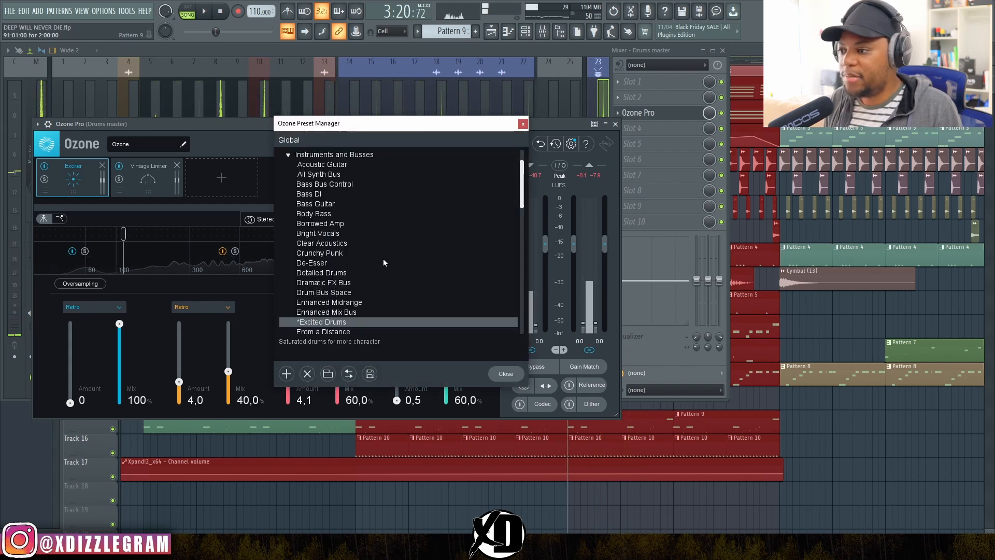
scroll(383, 270, down, 4)
scroll(387, 265, down, 2)
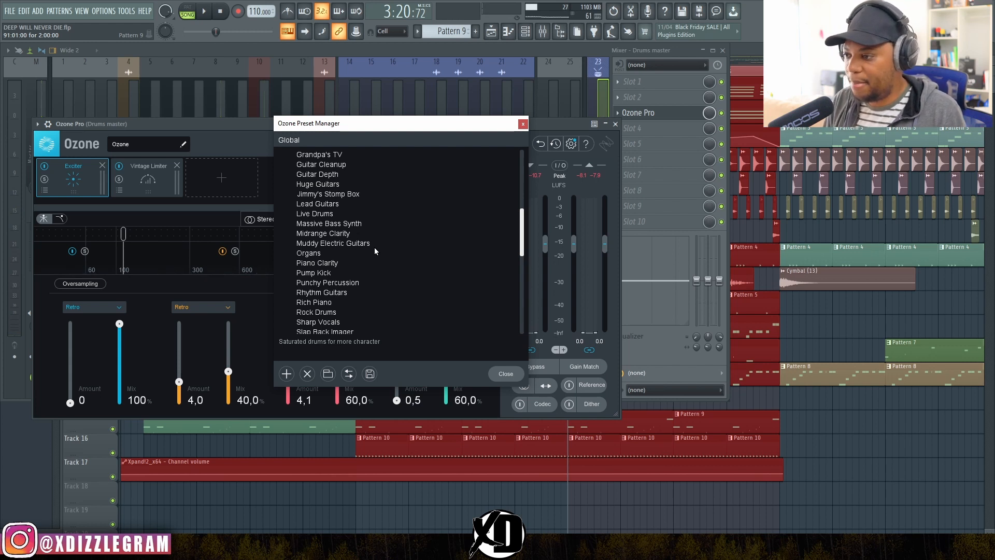
scroll(375, 248, down, 2)
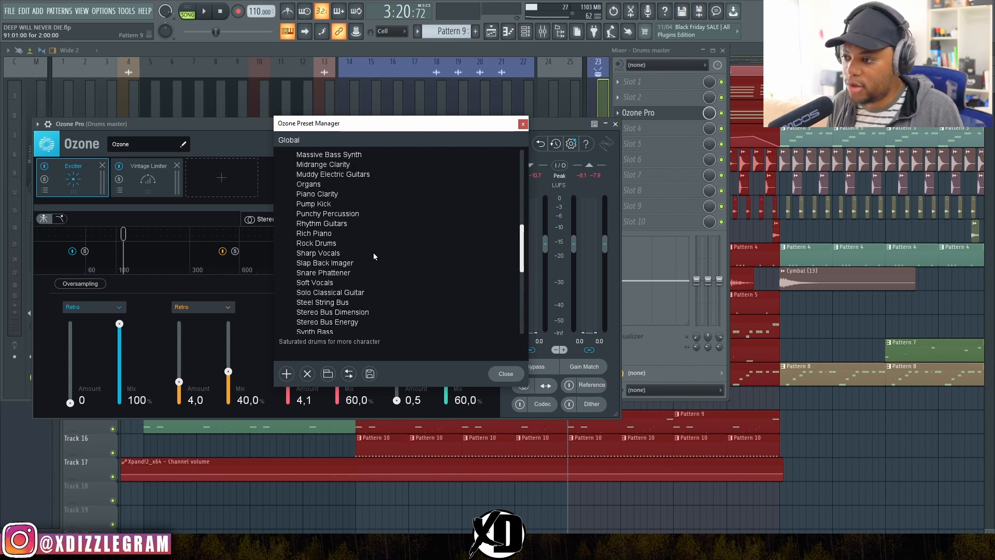
scroll(374, 256, down, 3)
scroll(340, 273, down, 4)
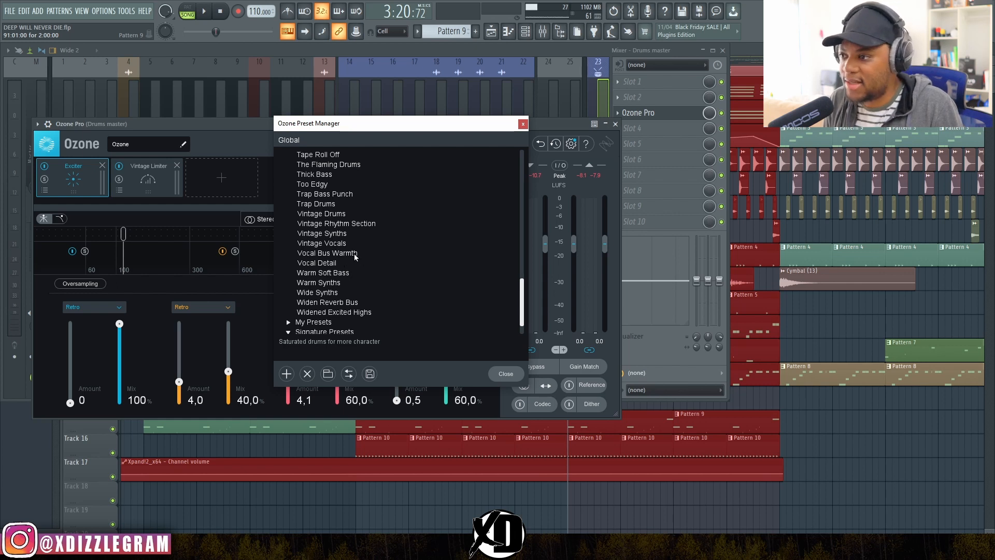
scroll(355, 256, up, 2)
scroll(354, 253, up, 4)
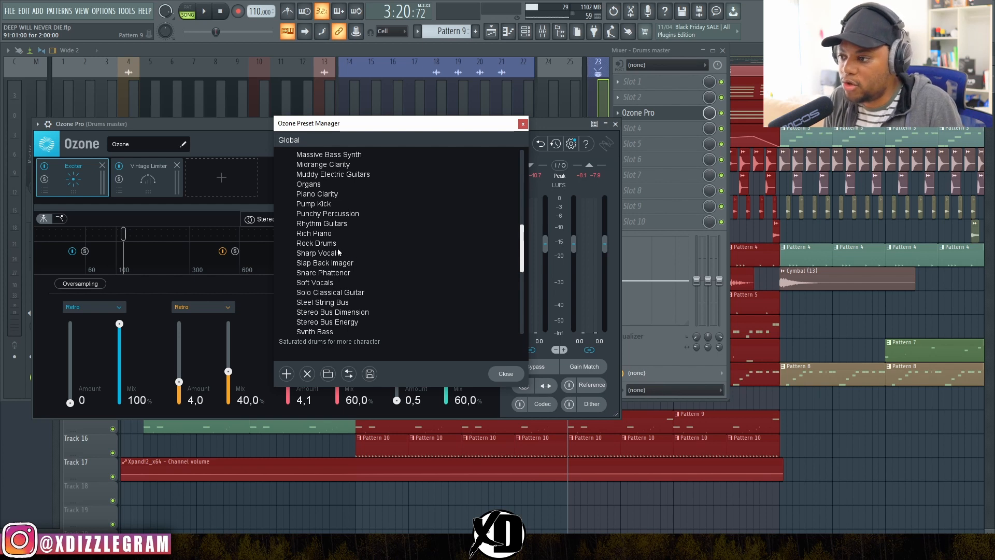
click(330, 245)
drag(336, 128, 418, 165)
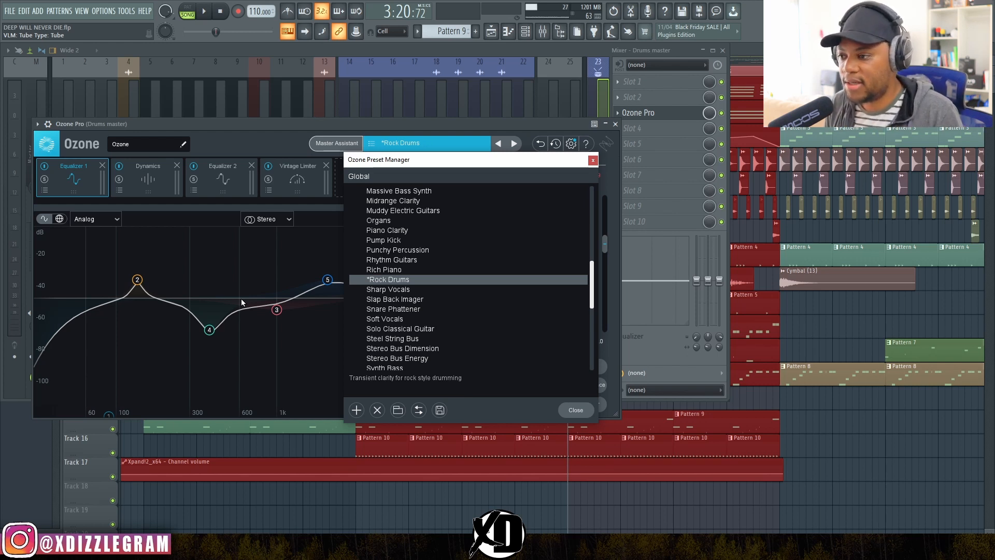
click(413, 250)
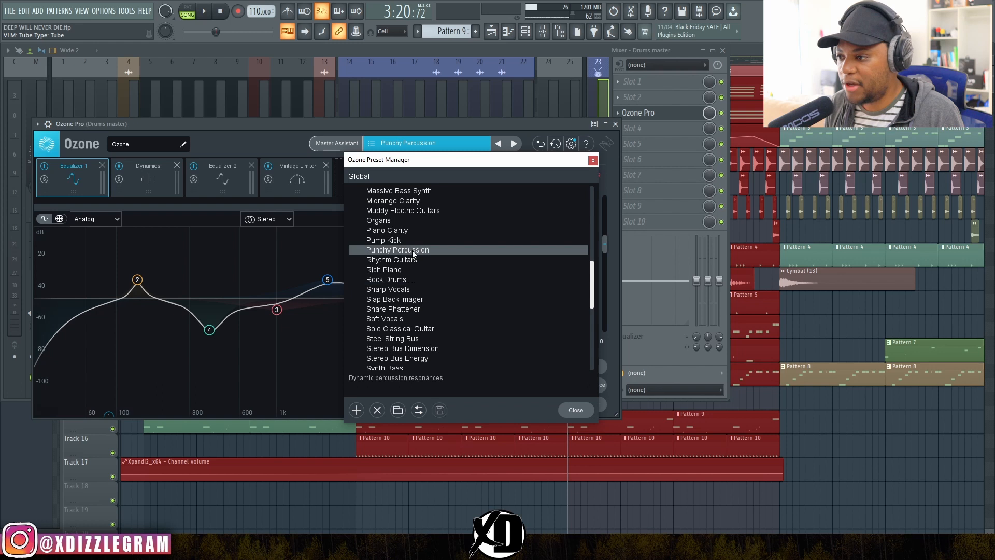
click(574, 411)
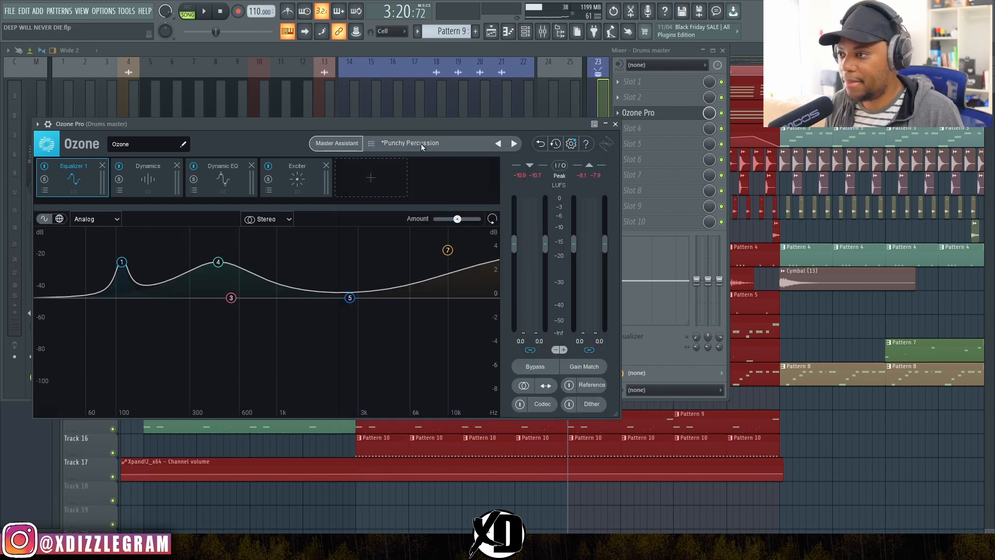
Audition the preset during playback and shift band 5 of the Dynamic EQ module to about 3936 Hz at -4.5 dB.
key(space)
drag(412, 126, 505, 194)
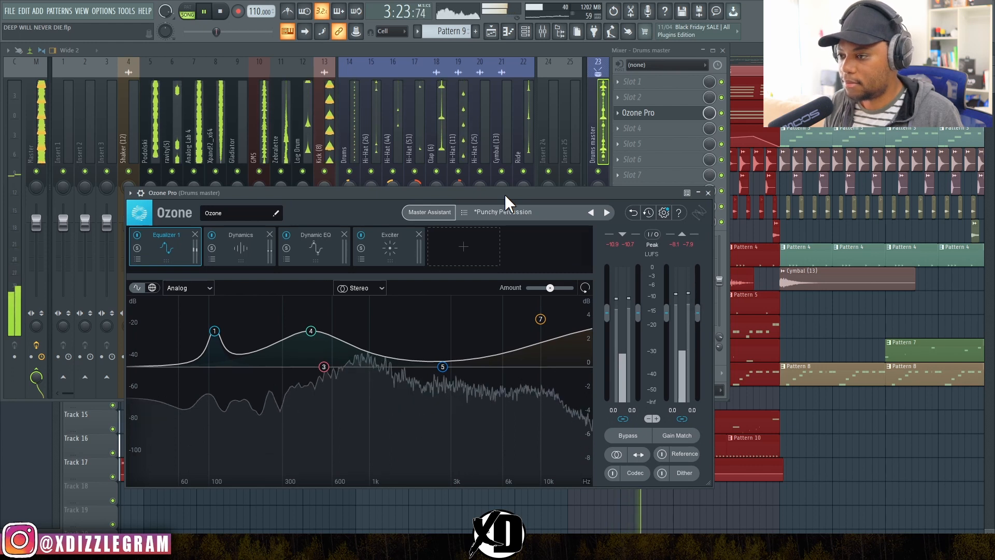
key(space)
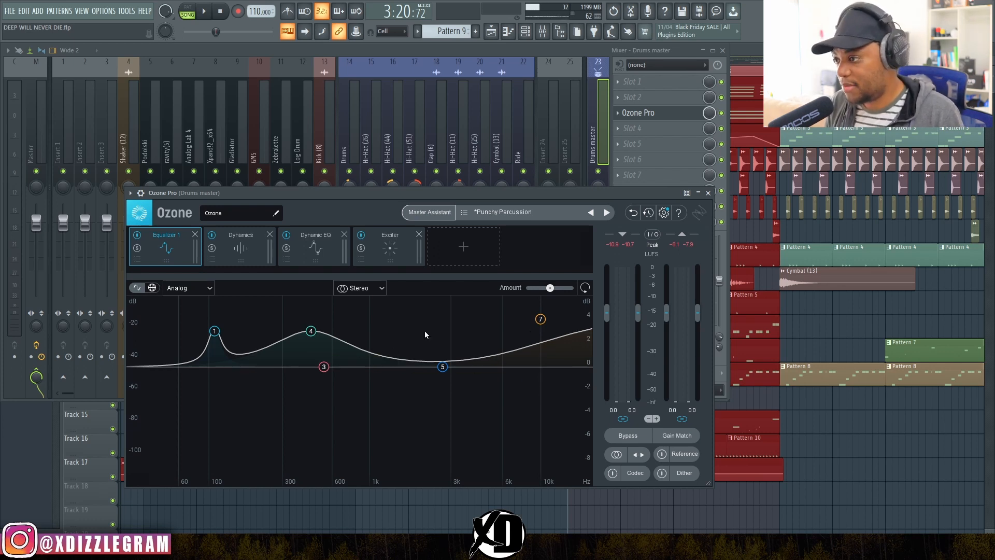
click(263, 259)
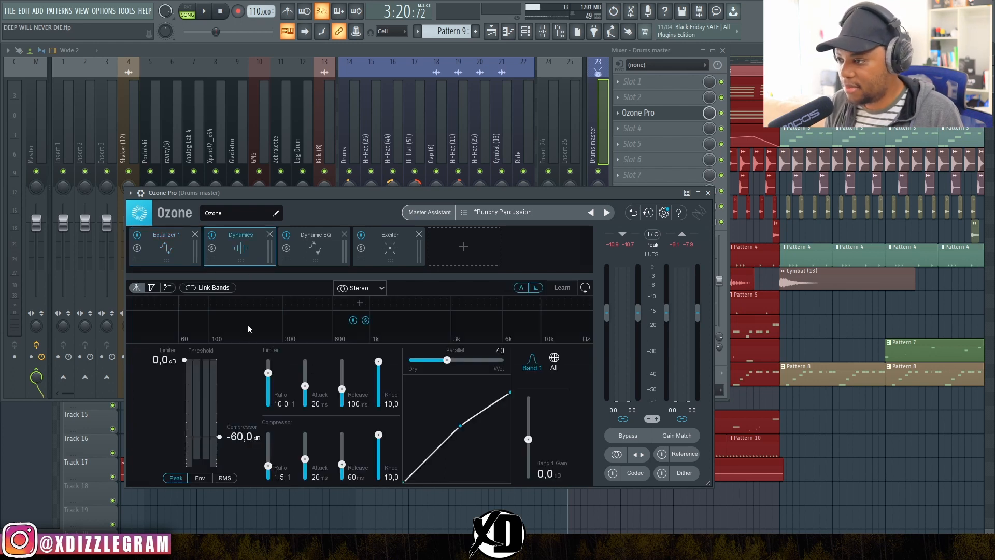
click(300, 260)
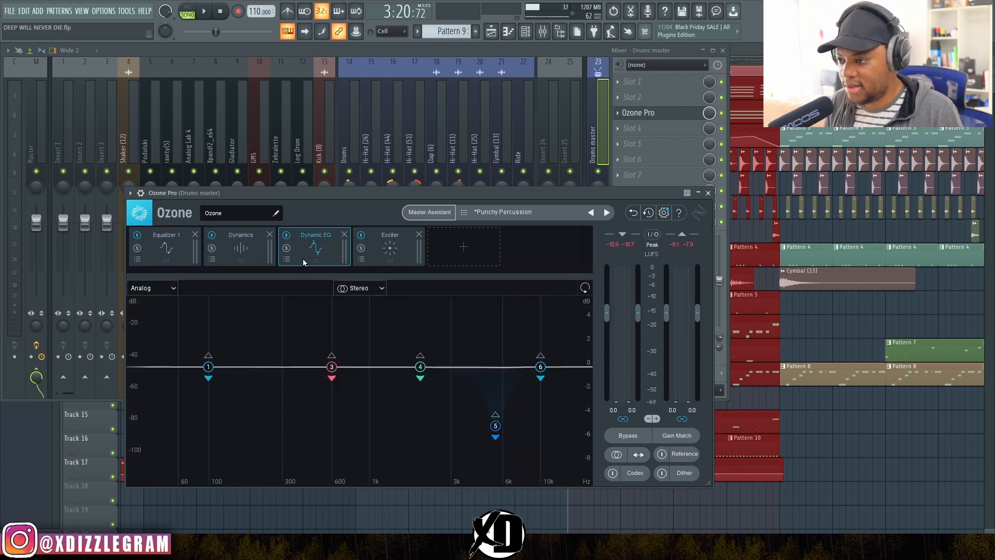
key(space)
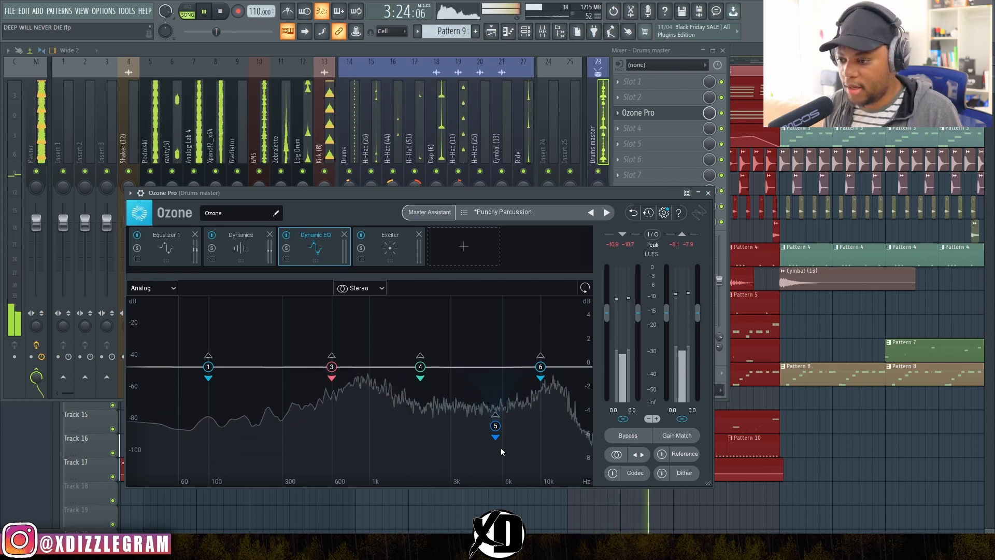
click(496, 426)
key(space)
drag(497, 427, 470, 421)
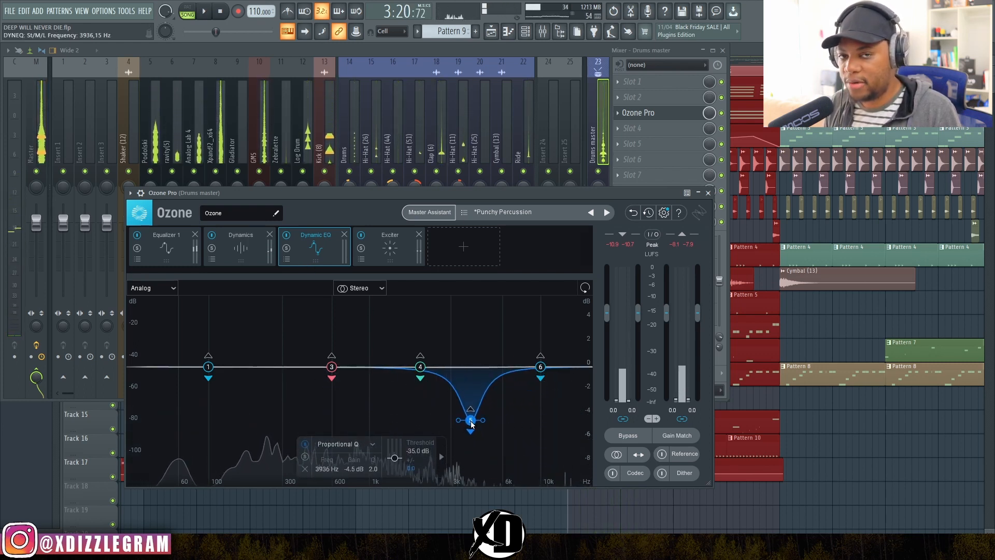
key(space)
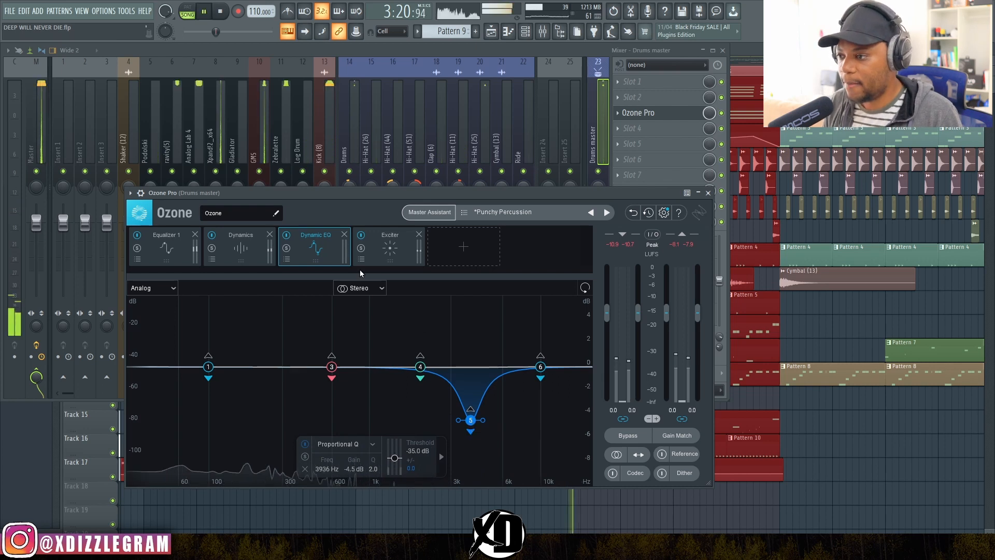
Lower the band 2 amount in the Exciter module to about 3.7 and play the loop.
click(372, 262)
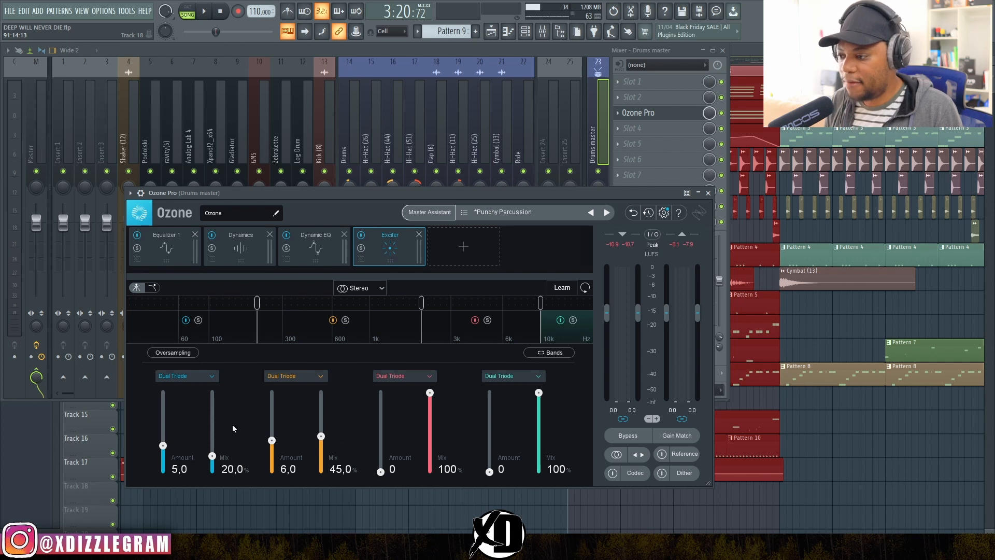
drag(271, 440, 271, 410)
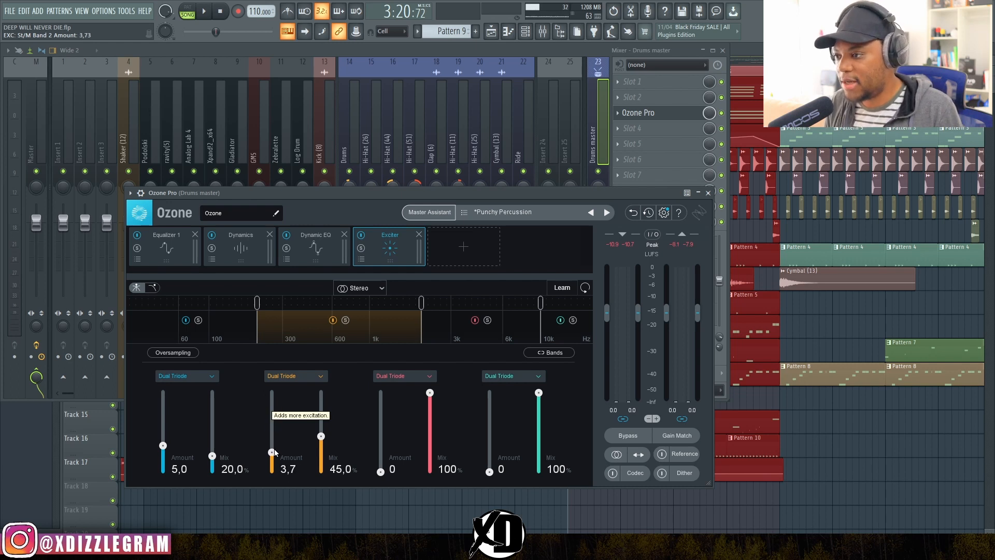
key(space)
drag(365, 192, 361, 166)
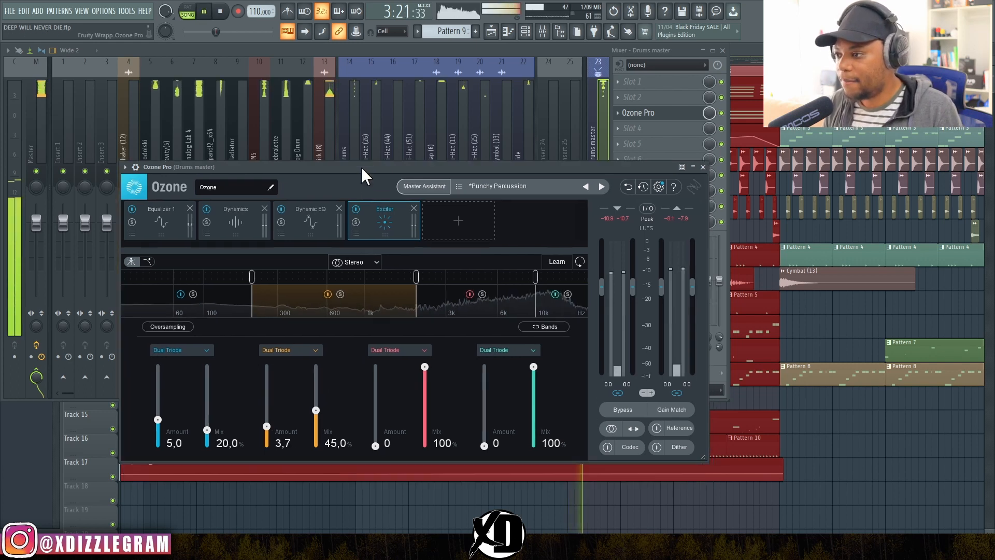
Try a compressor threshold of about -20.4 dB in the Dynamics module during playback.
click(324, 229)
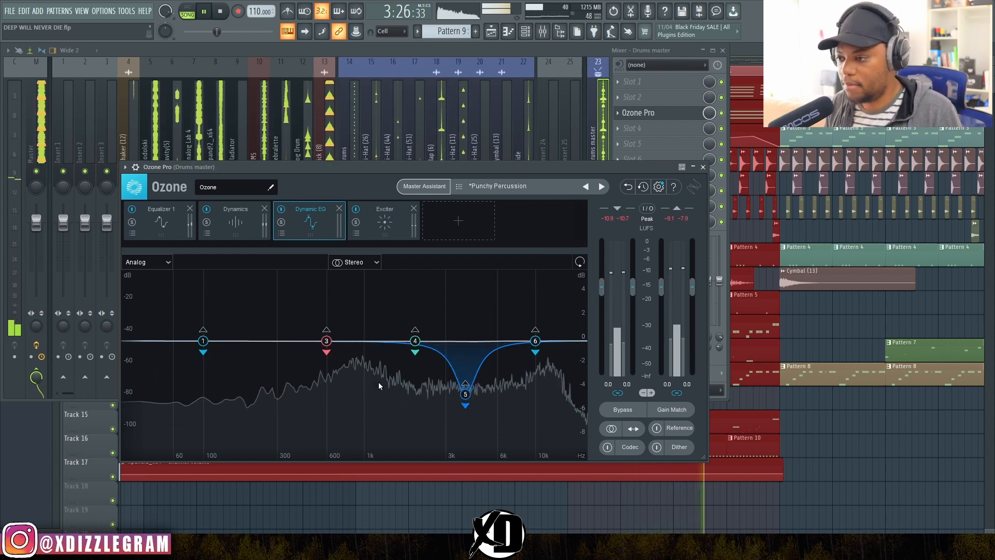
click(236, 227)
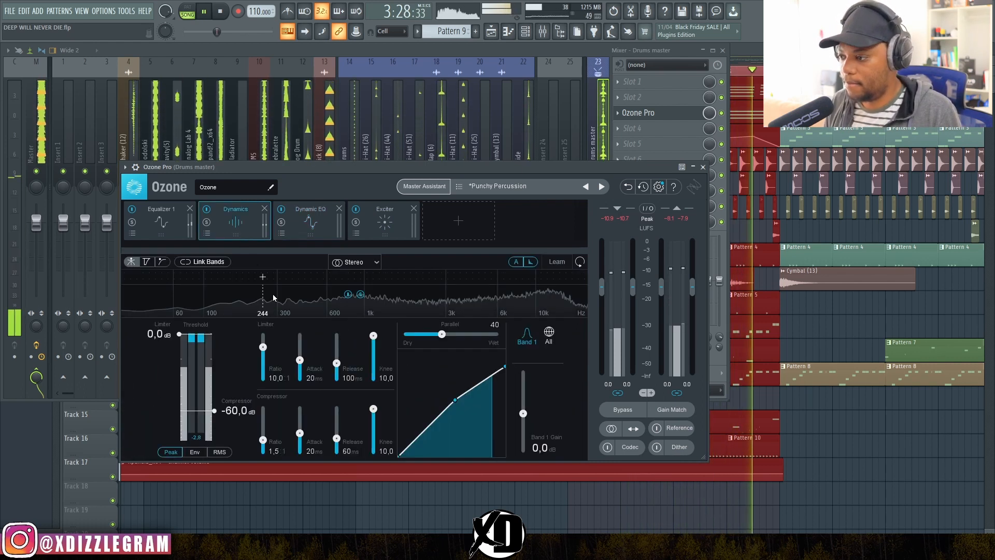
drag(214, 410, 219, 377)
key(space)
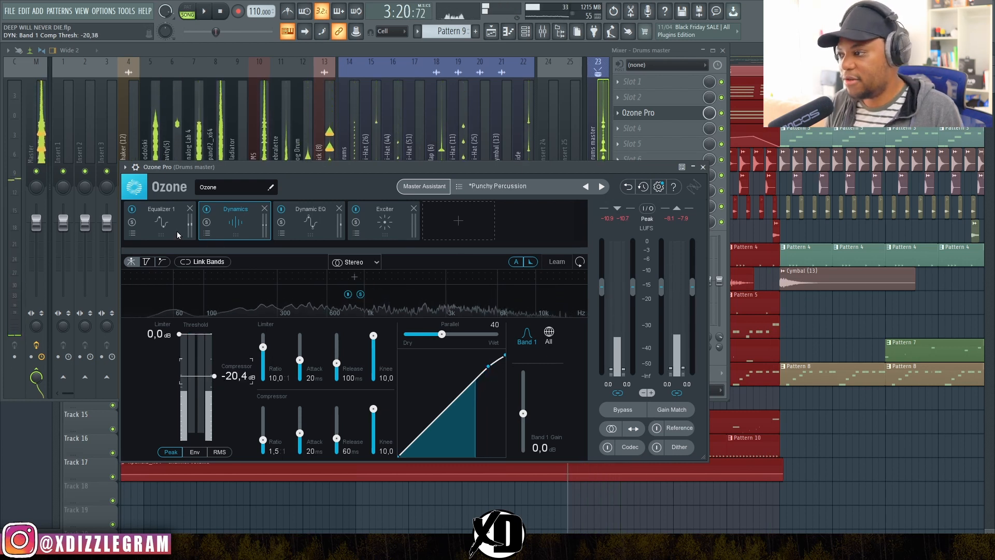
Set the Dynamics compressor threshold to about -74.7 dB and the Parallel mix to about 54 during playback.
click(176, 231)
click(229, 226)
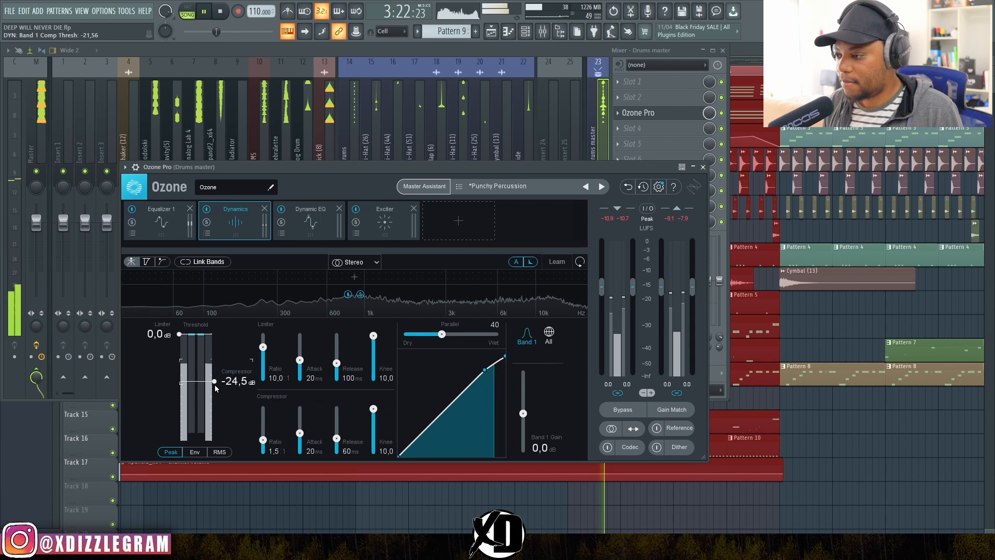
drag(215, 388, 222, 445)
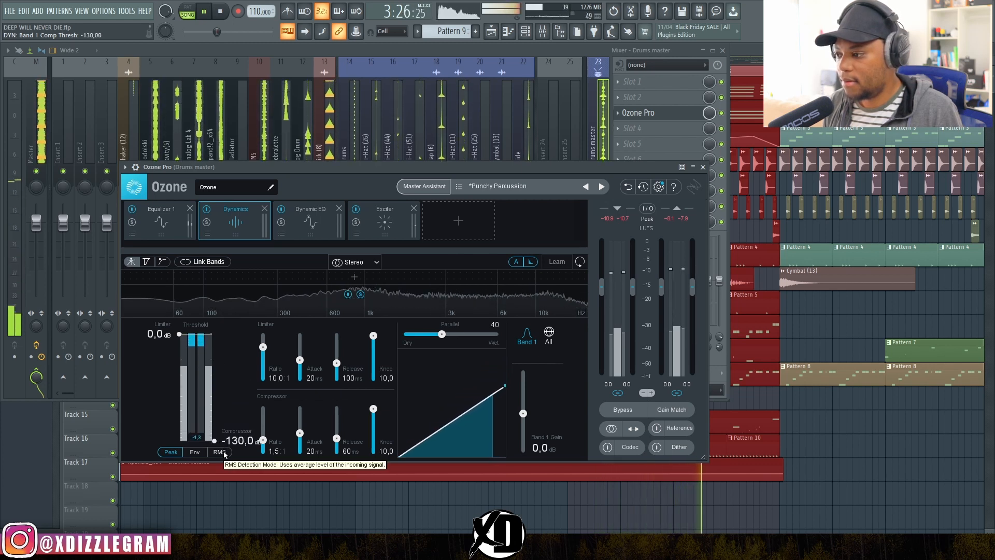
drag(224, 441, 227, 424)
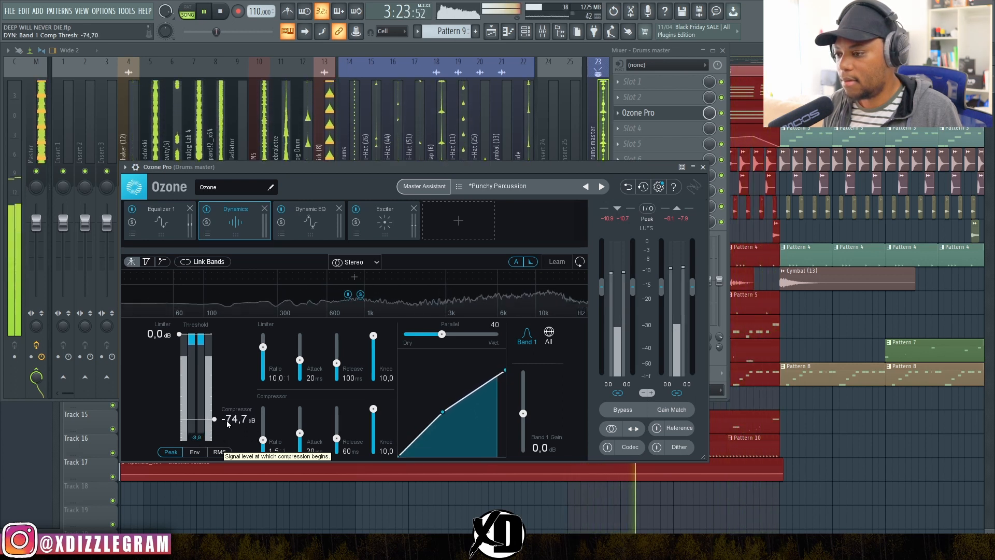
mouse_move(442, 334)
mouse_down()
mouse_move(464, 340)
mouse_move(456, 343)
mouse_up()
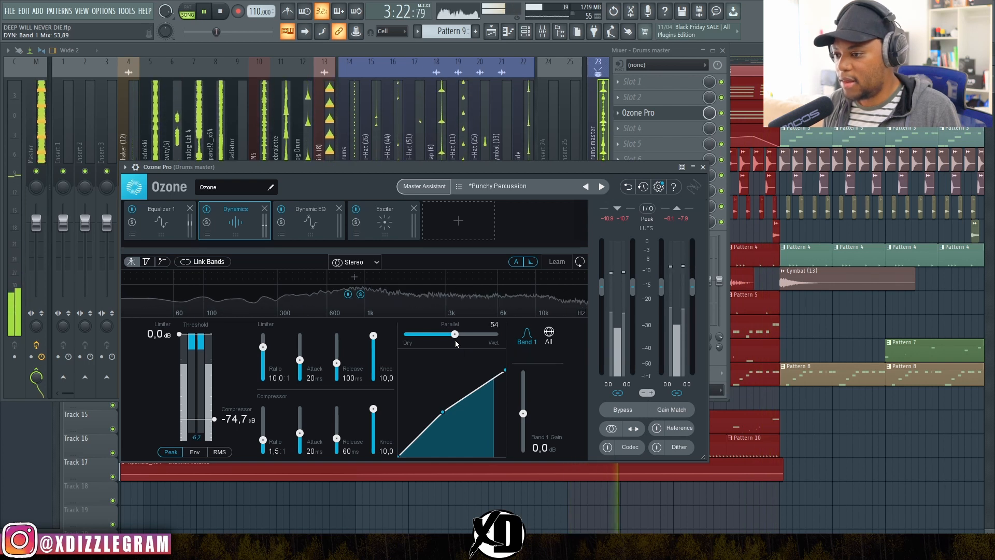
key(space)
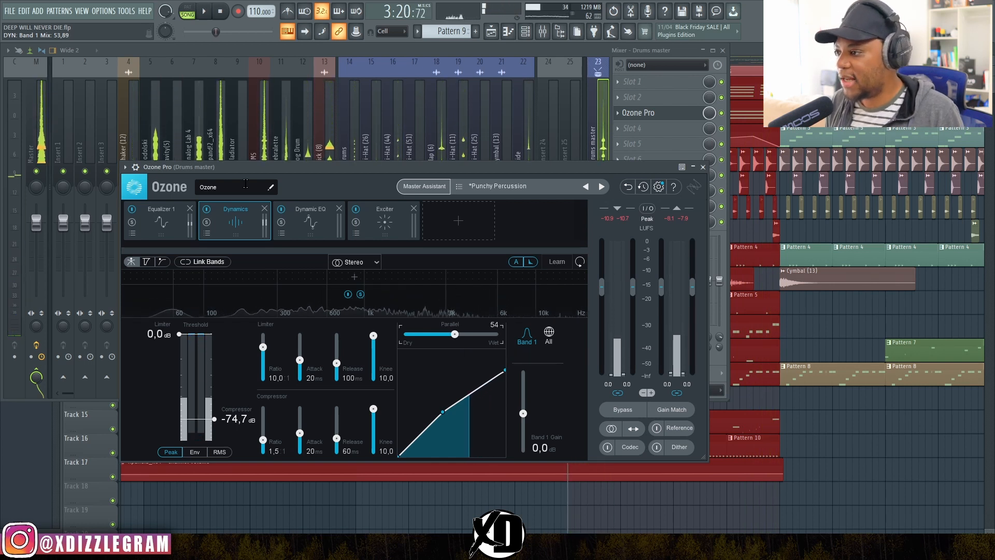
Reduce band 4 of Equalizer 1 to about 1.5 dB, and disable band 1 after moving it to about 179 Hz at 0.7 dB.
click(177, 222)
drag(306, 310, 304, 321)
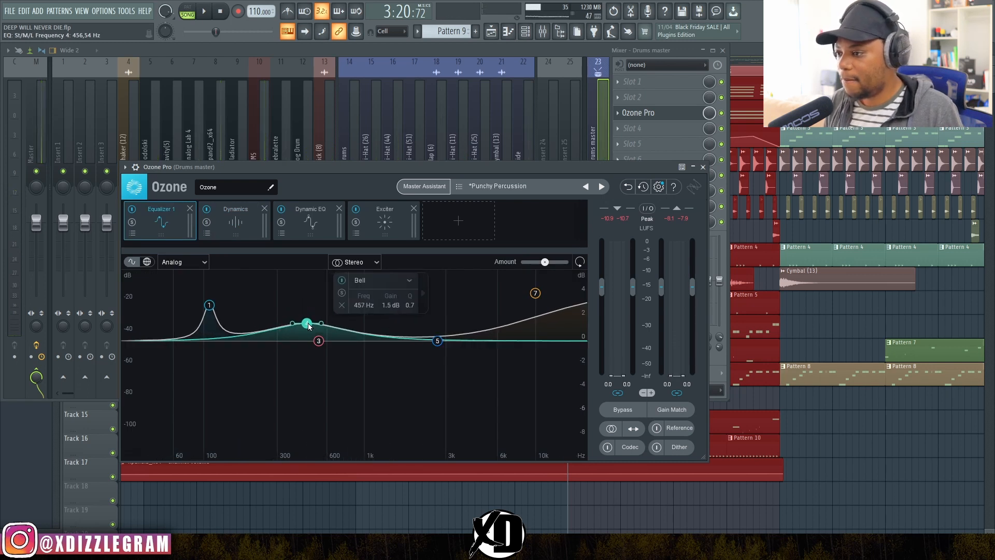
key(space)
drag(208, 304, 189, 296)
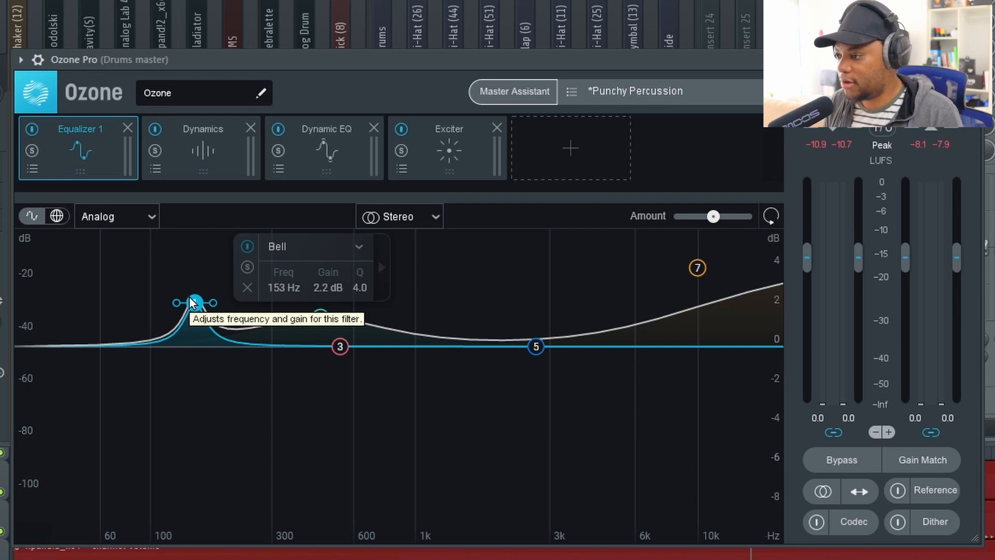
drag(196, 300, 210, 330)
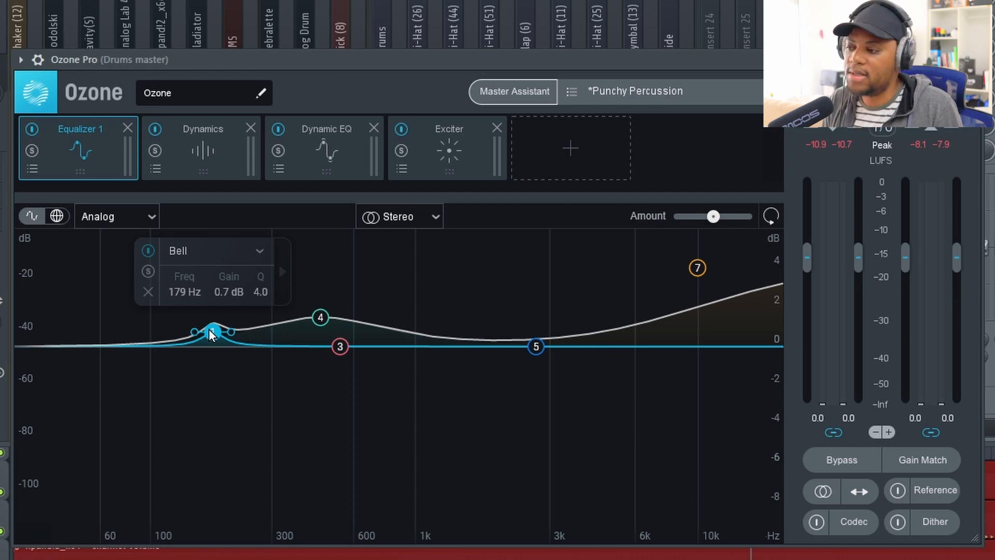
click(148, 250)
Move Equalizer 1 band 4 to about 500 Hz at 1.3 dB and lower treble band 7 to about 2.0 dB at 9660 Hz.
mouse_move(322, 321)
mouse_down()
mouse_move(419, 324)
mouse_move(309, 339)
mouse_move(312, 325)
mouse_up()
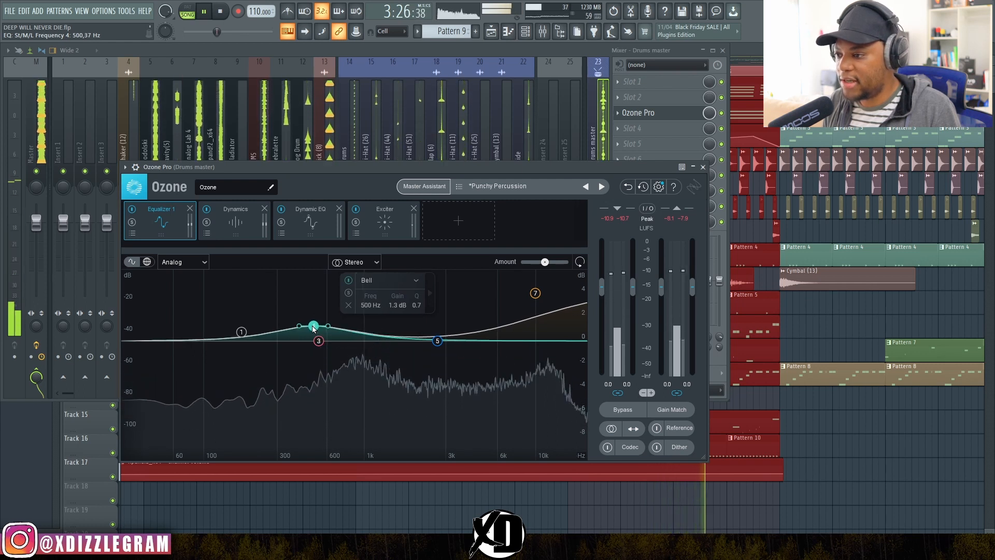
key(space)
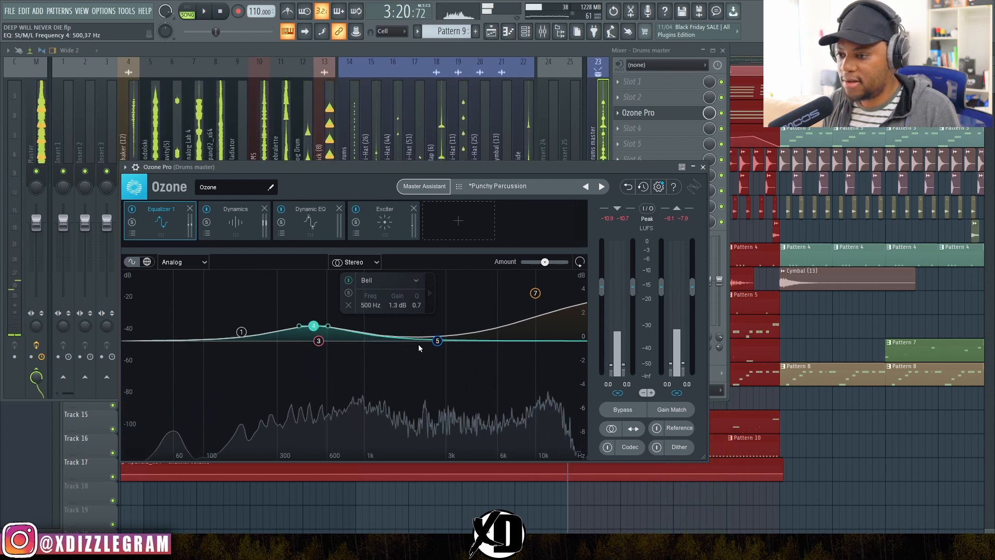
drag(535, 294, 534, 307)
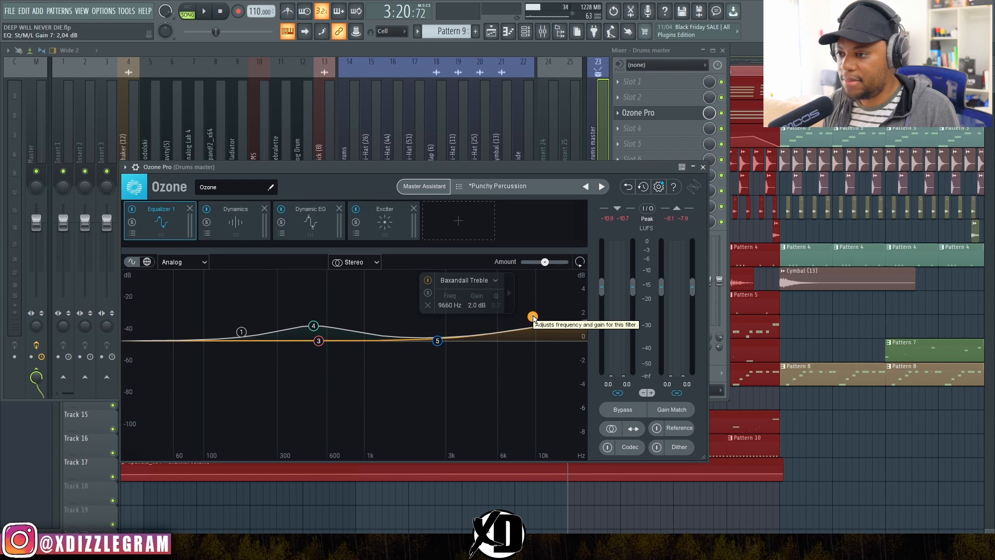
Open the Exciter module during playback and let Learn place its crossover points automatically.
key(space)
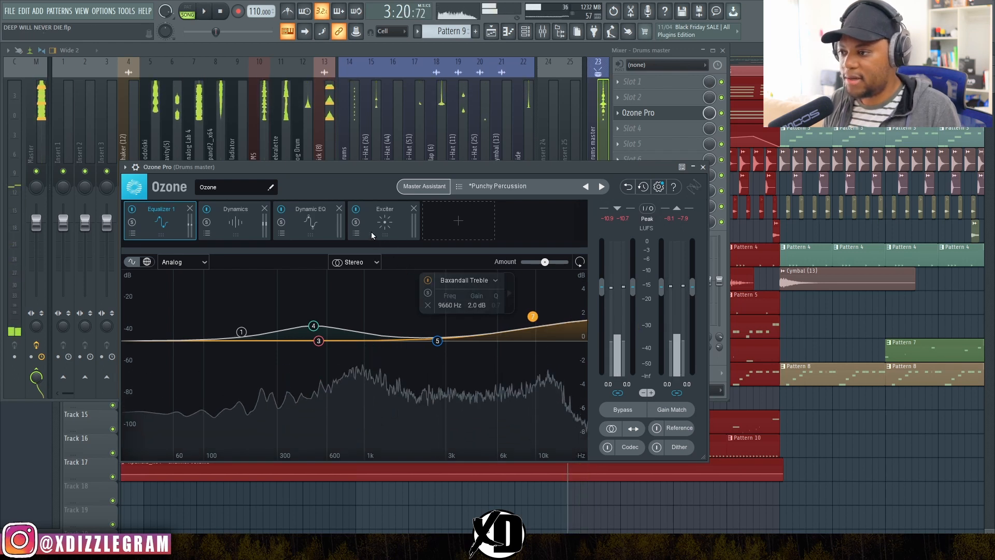
click(371, 231)
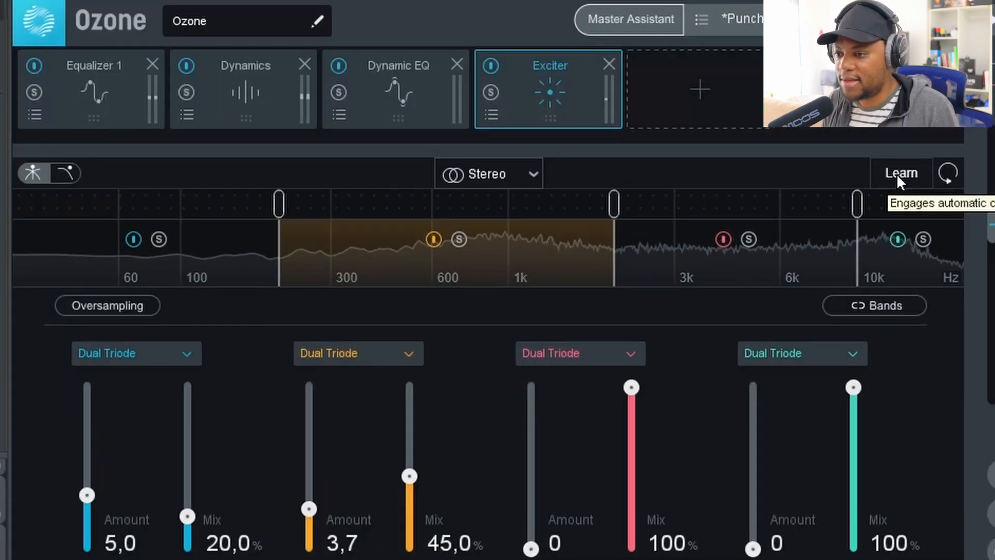
click(896, 173)
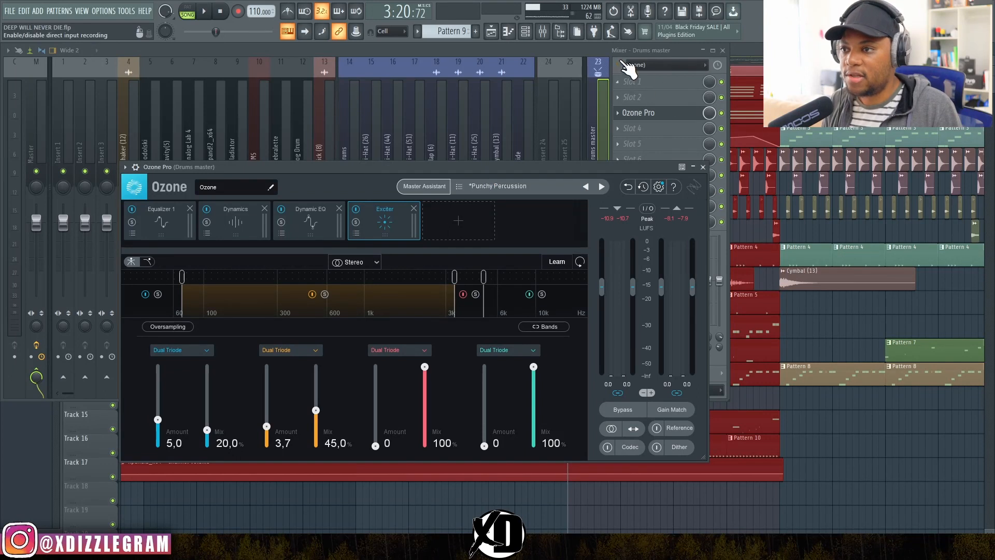
Compare the drums with Ozone's processing bypassed and active during playback, with Gain Match enabled.
click(619, 409)
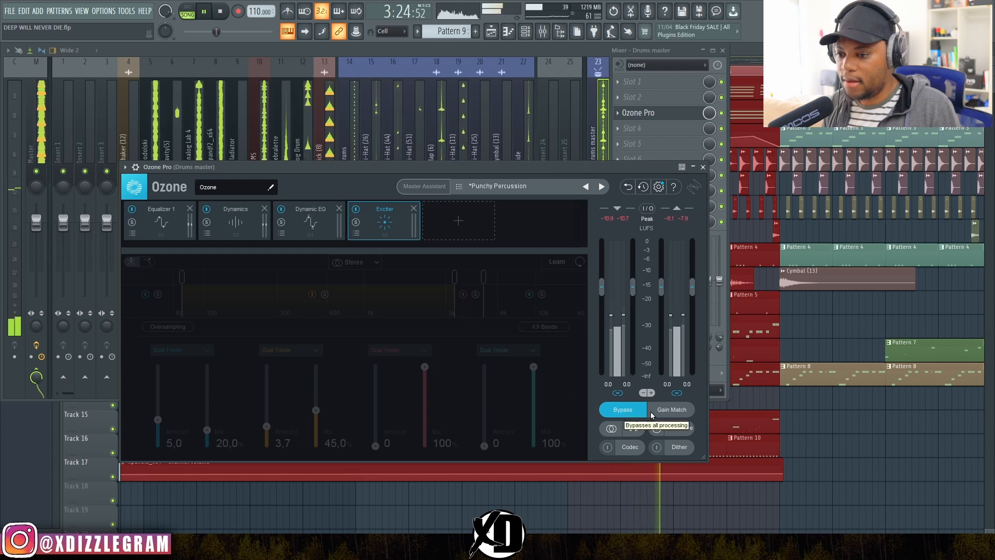
click(669, 411)
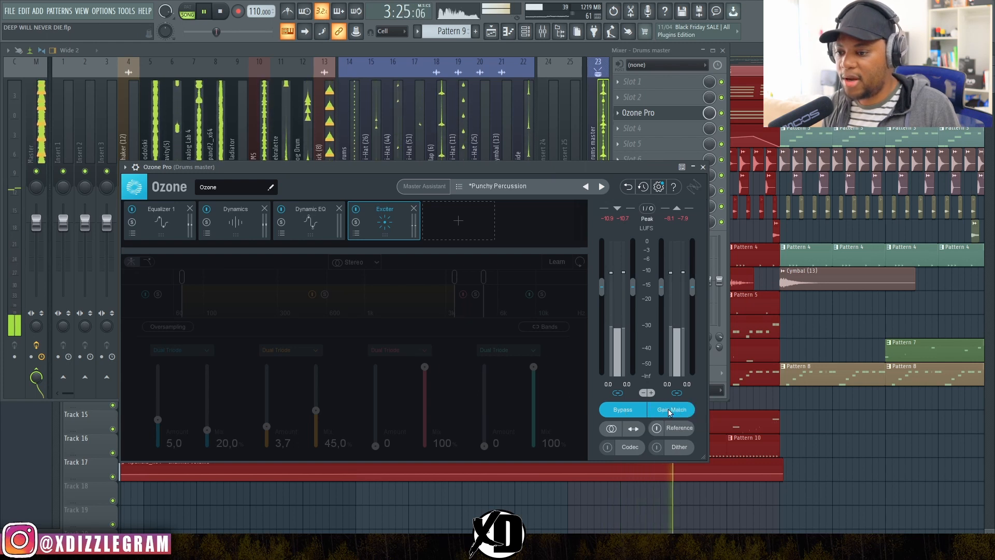
click(622, 410)
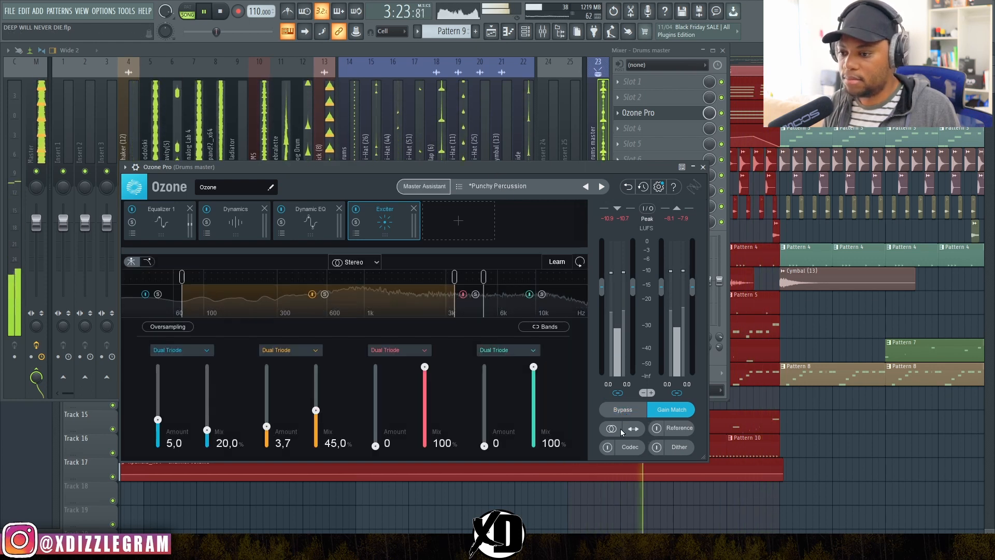
click(624, 411)
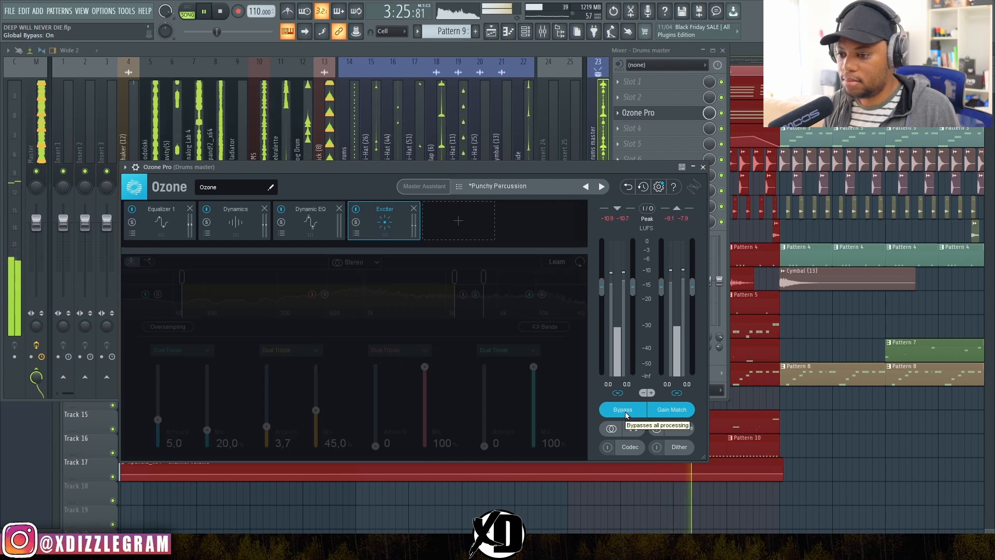
click(625, 410)
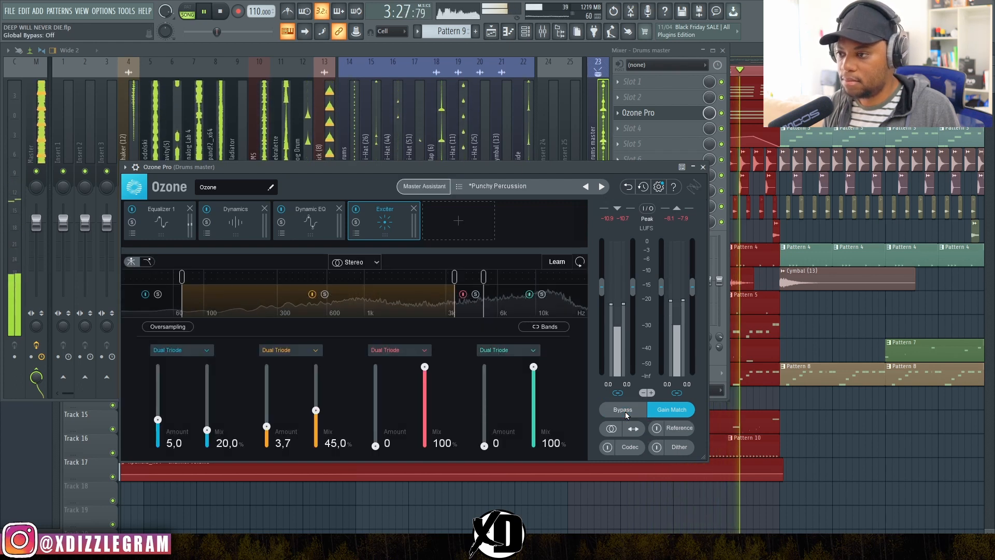
click(624, 410)
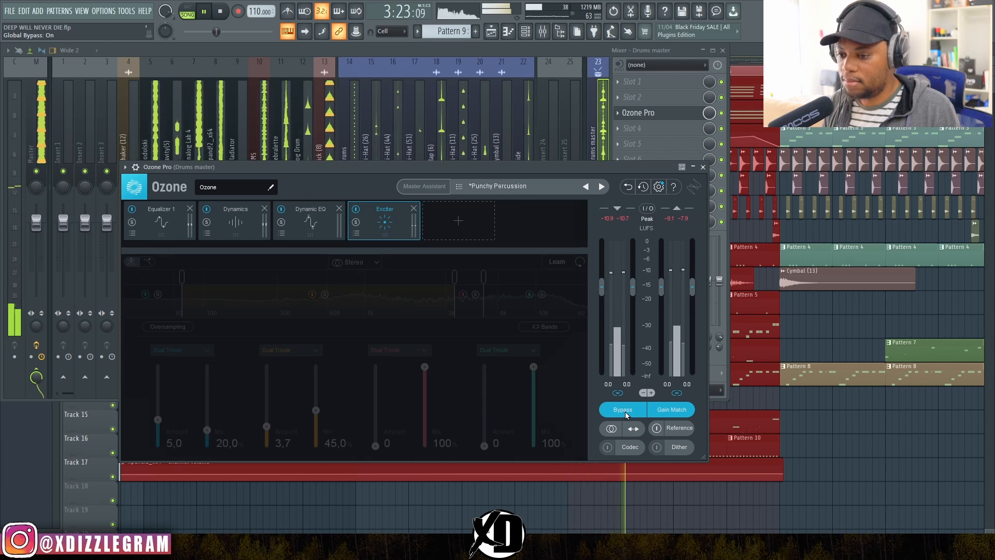
click(625, 410)
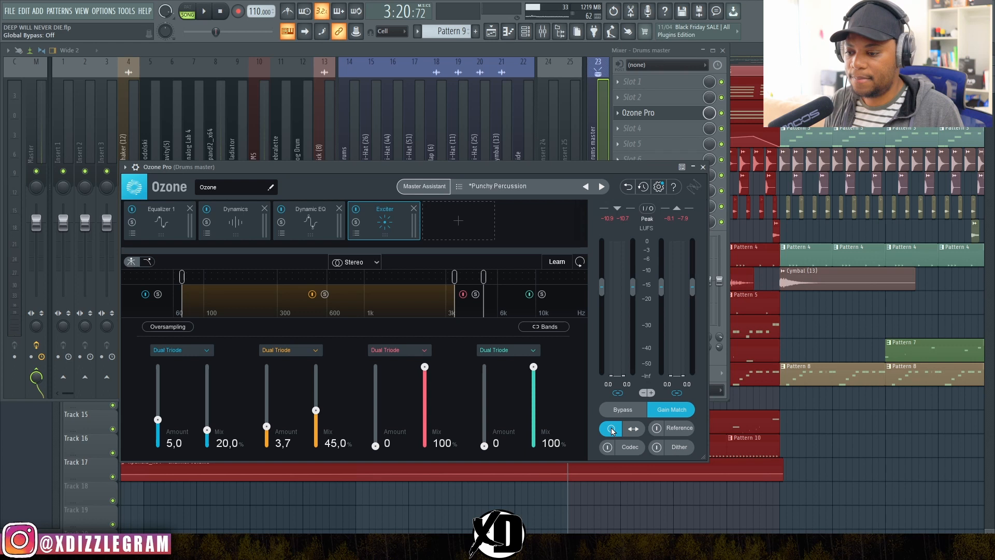
Compare the drums in mono and stereo during playback, turn Gain Match off, and stop playback.
key(space)
click(612, 428)
click(612, 429)
click(672, 410)
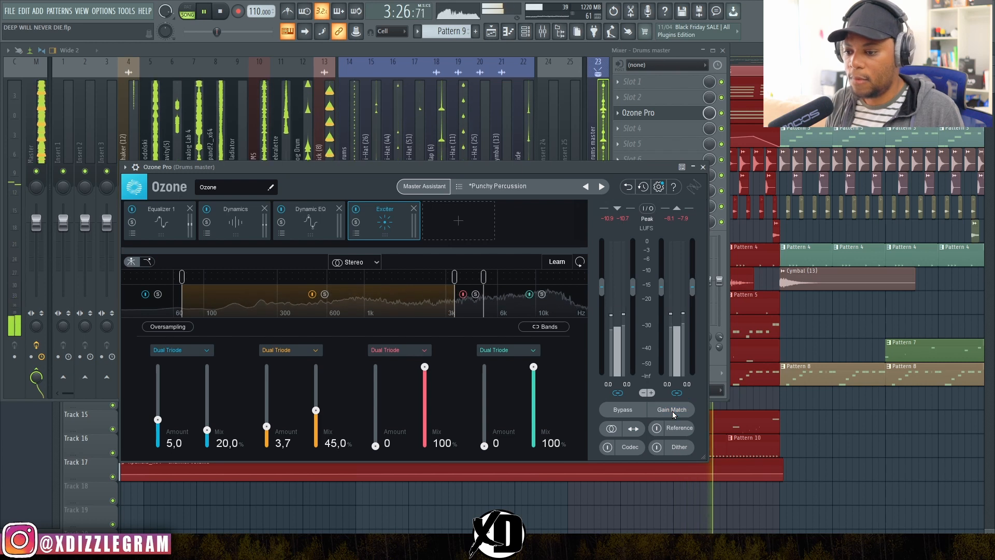
key(space)
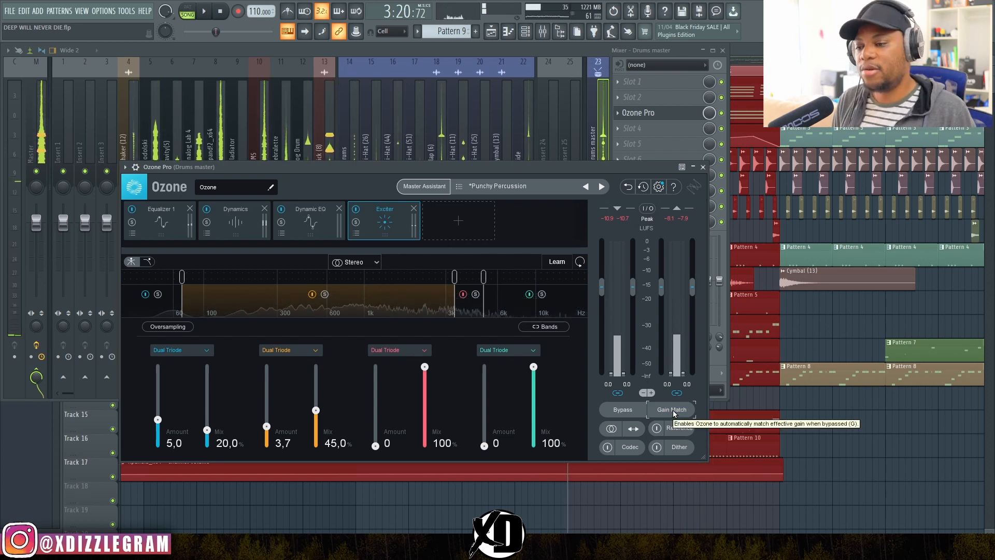